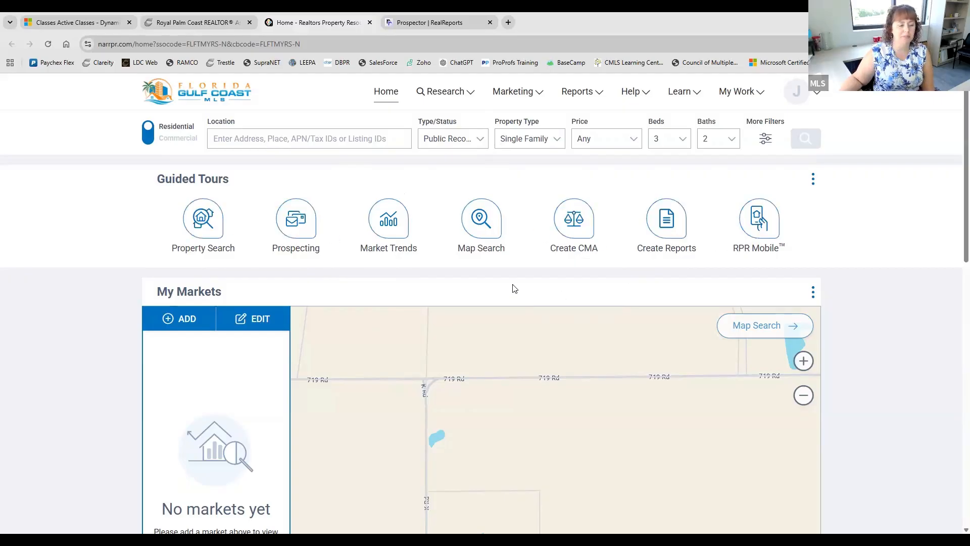
- Highlight the Guided Tours heading, clear the highlight, and scroll down the RPR home page
drag(154, 181, 275, 173)
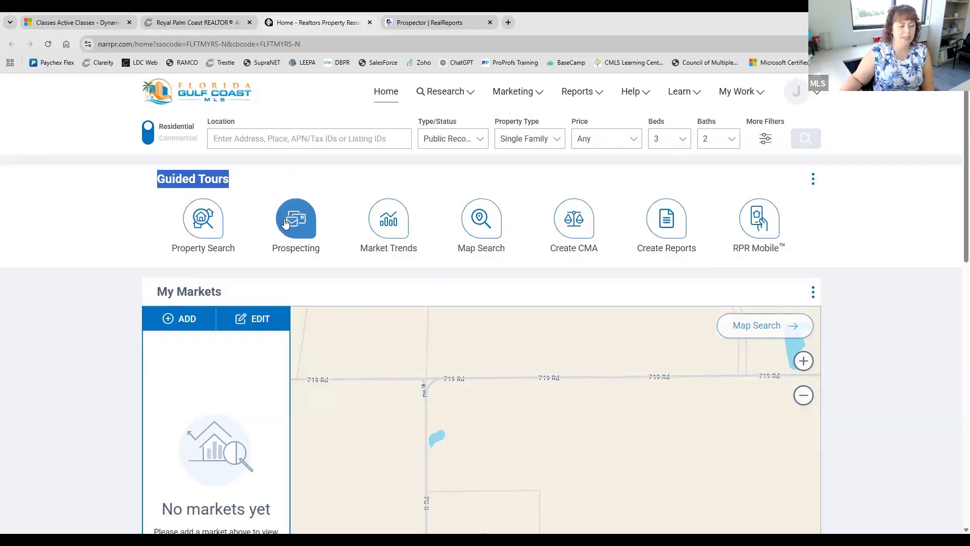
click(249, 175)
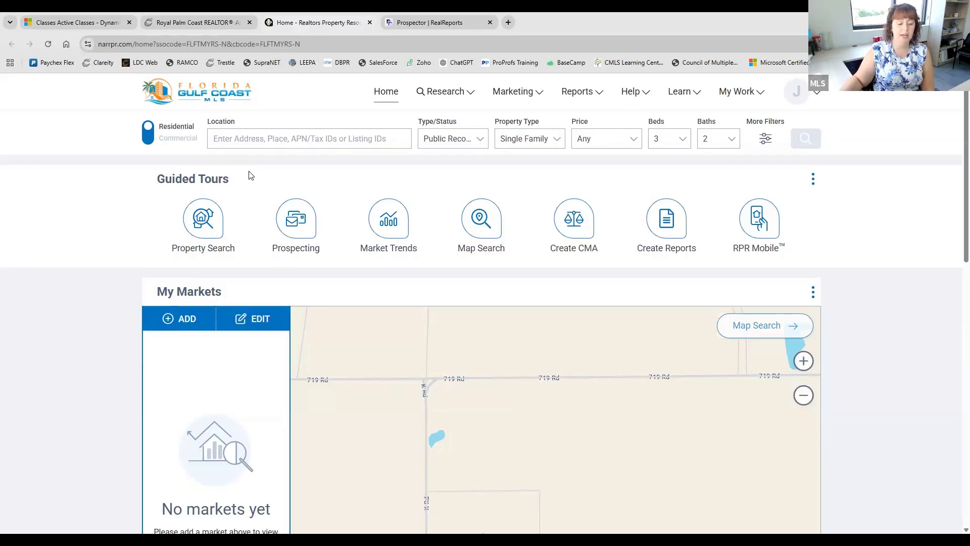
scroll(249, 175, down, 2)
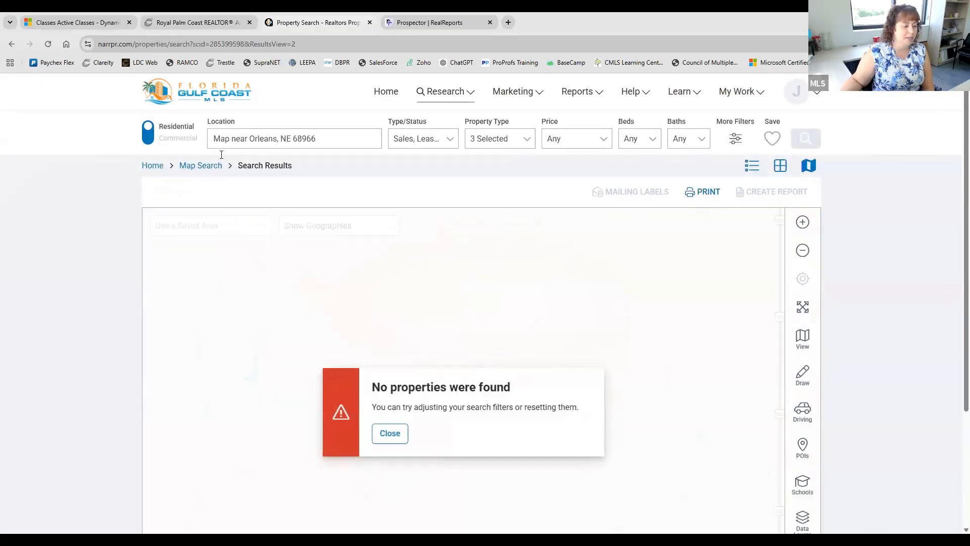
- Replace the search location with zip 33901 and choose the Fort Myers, FL 33901 suggestion
triple_click(244, 139)
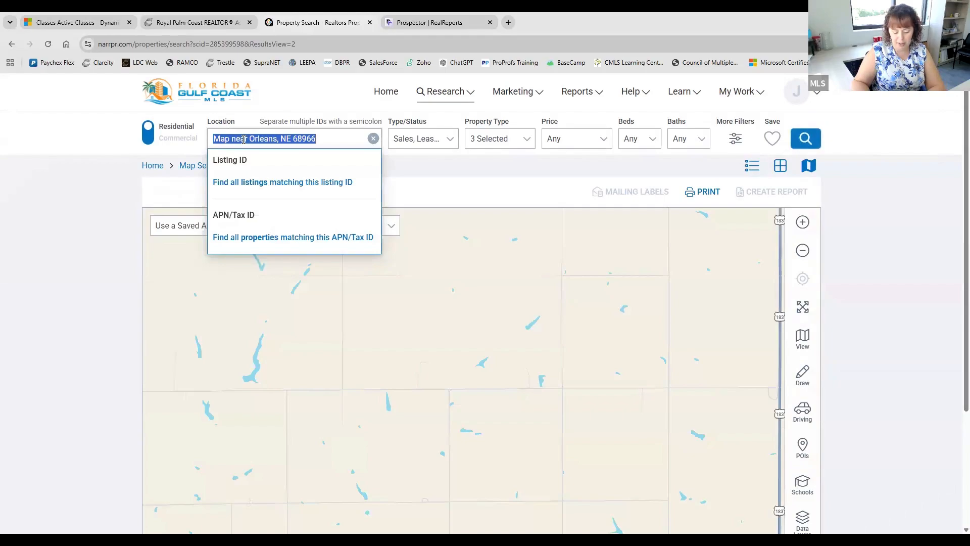
text(3390)
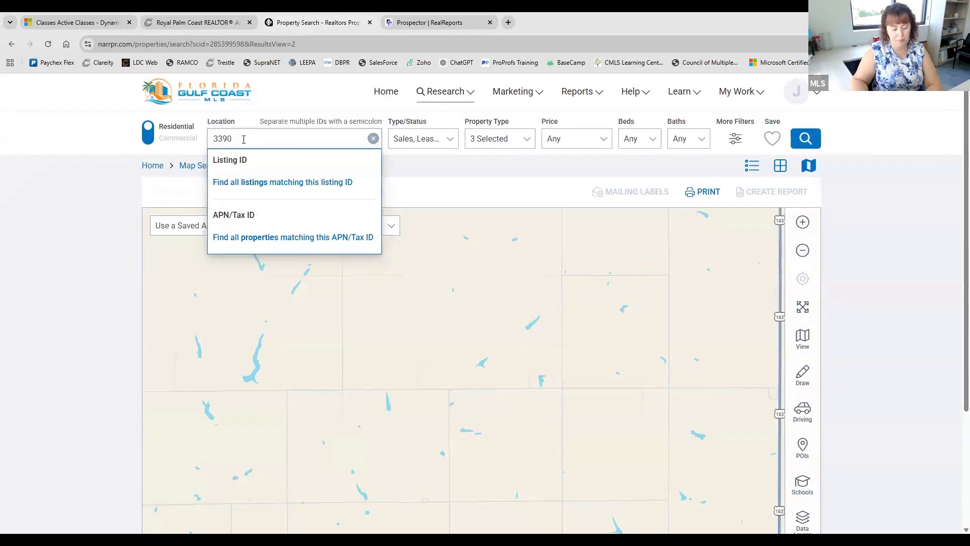
text(1)
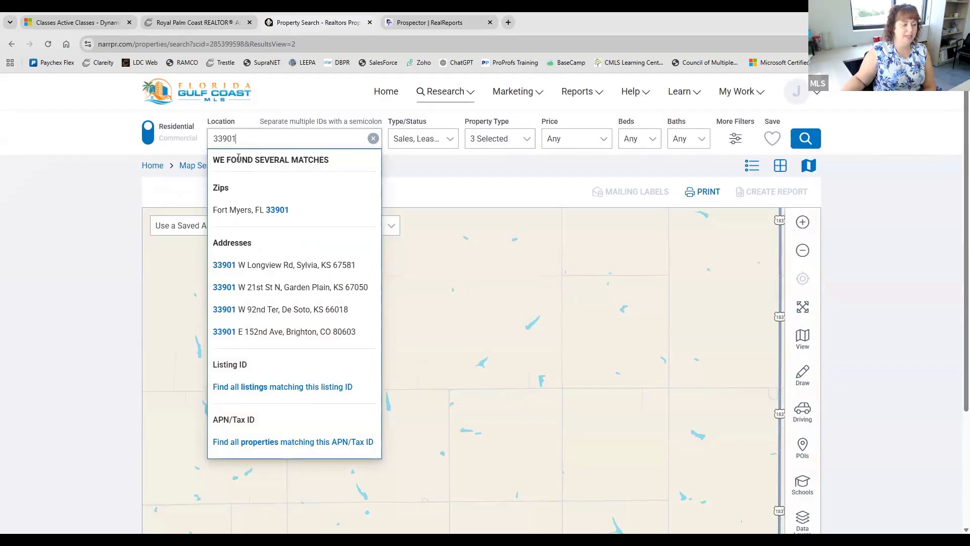
double_click(236, 140)
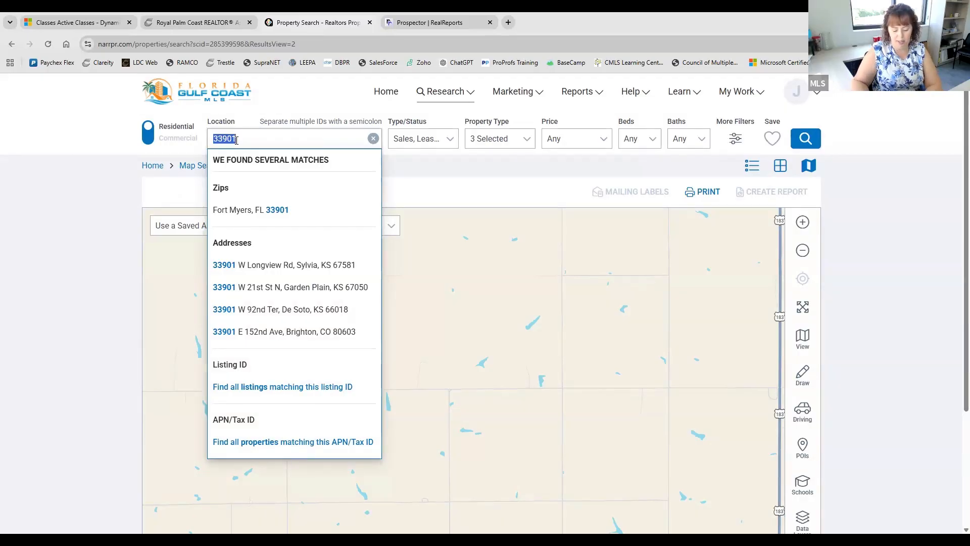
text(pe)
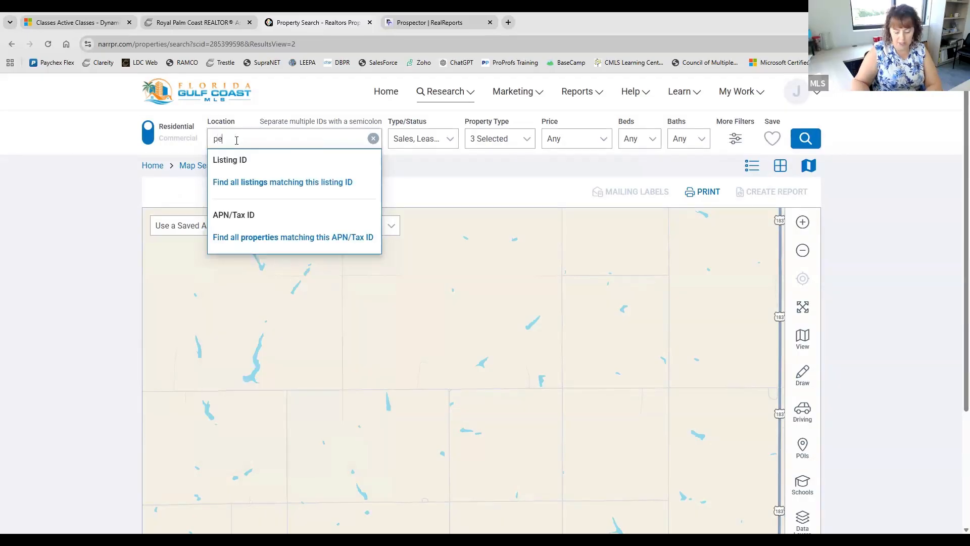
text(lican )
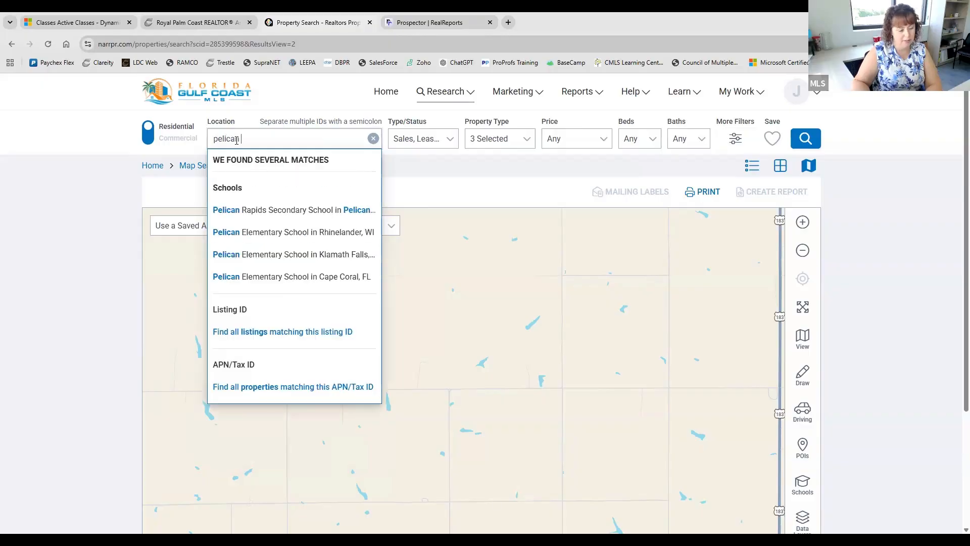
text(pr)
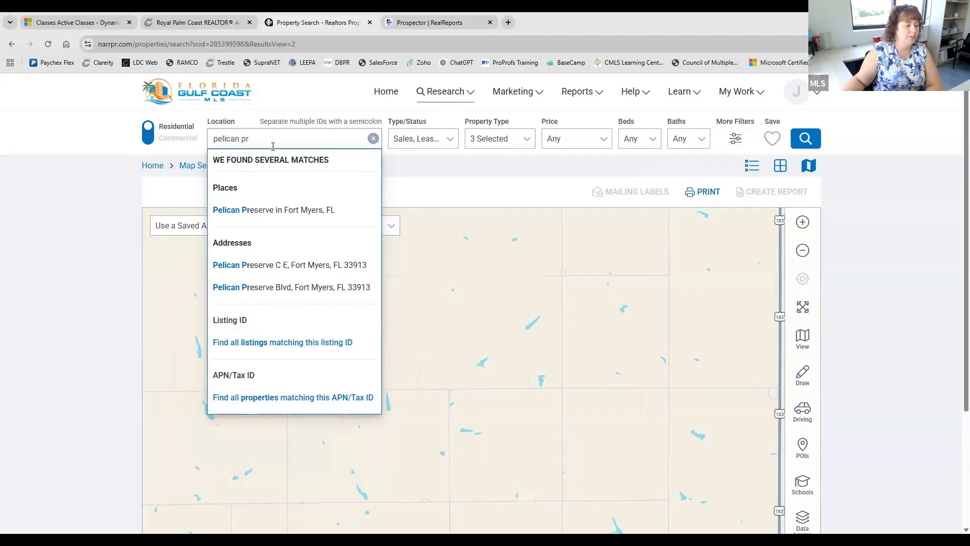
triple_click(256, 141)
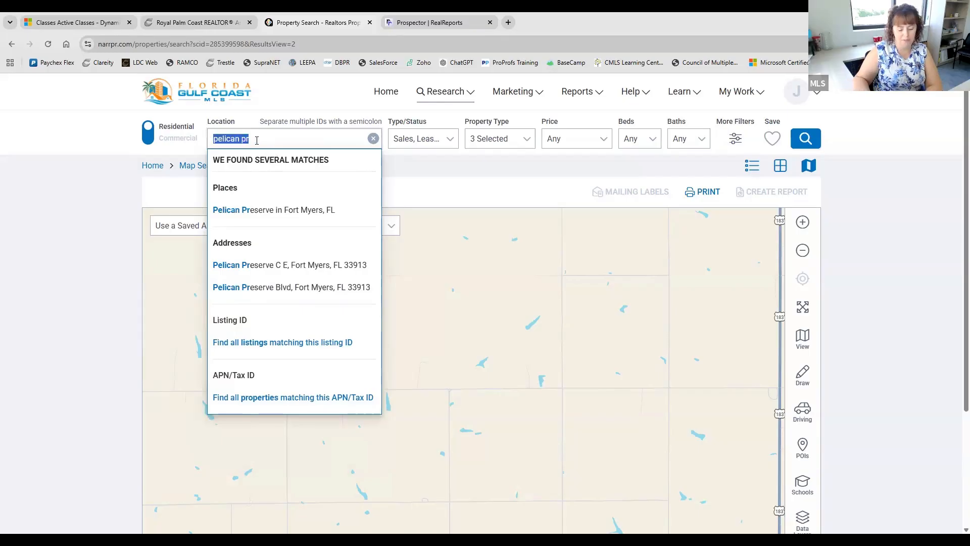
text(33901)
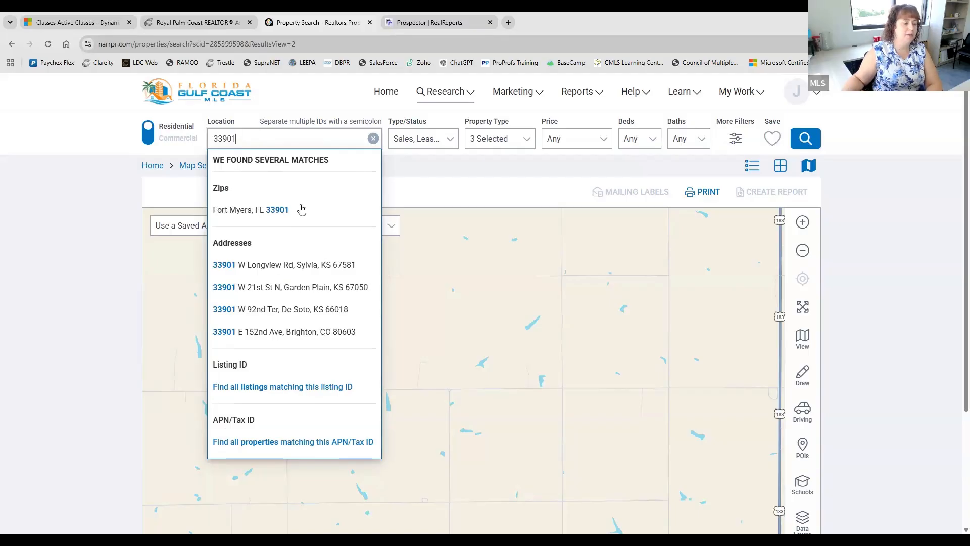
click(303, 205)
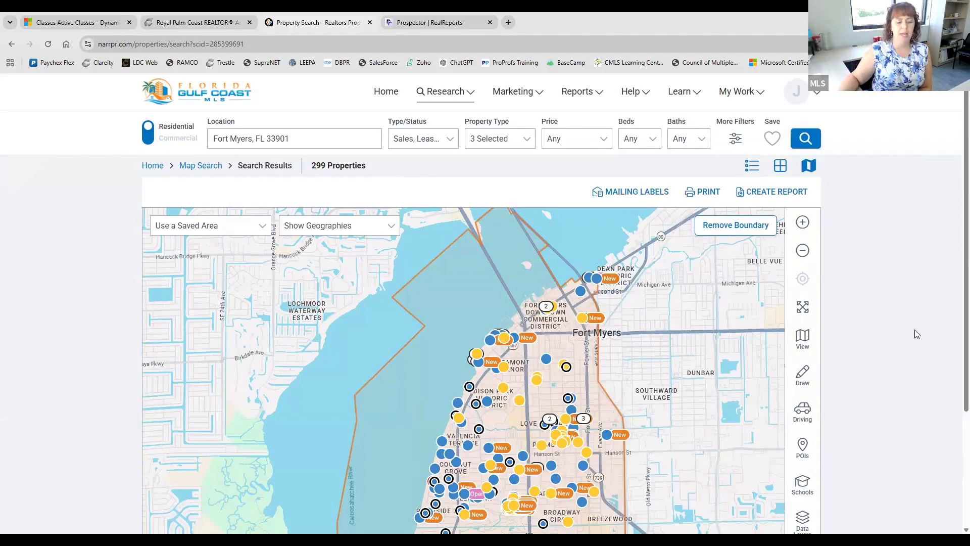
- Zoom the 33901 results map out one level to include Cape Coral and North Fort Myers
scroll(918, 333, down, 1)
scroll(917, 333, down, 2)
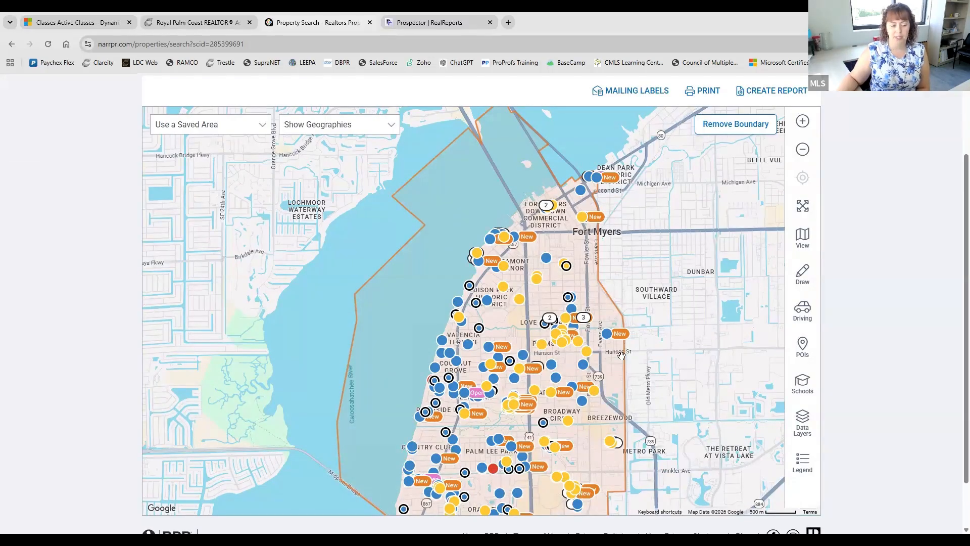
scroll(256, 325, up, 1)
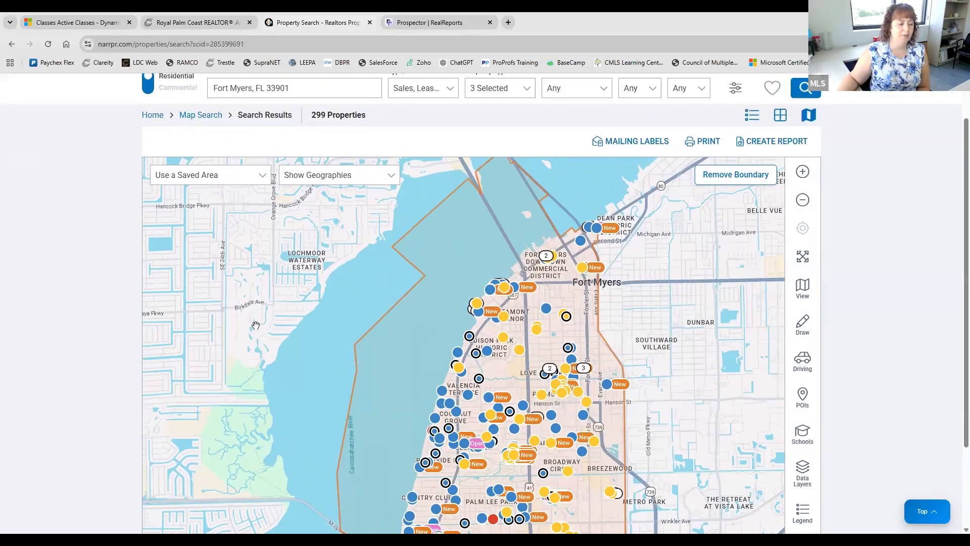
scroll(262, 104, up, 1)
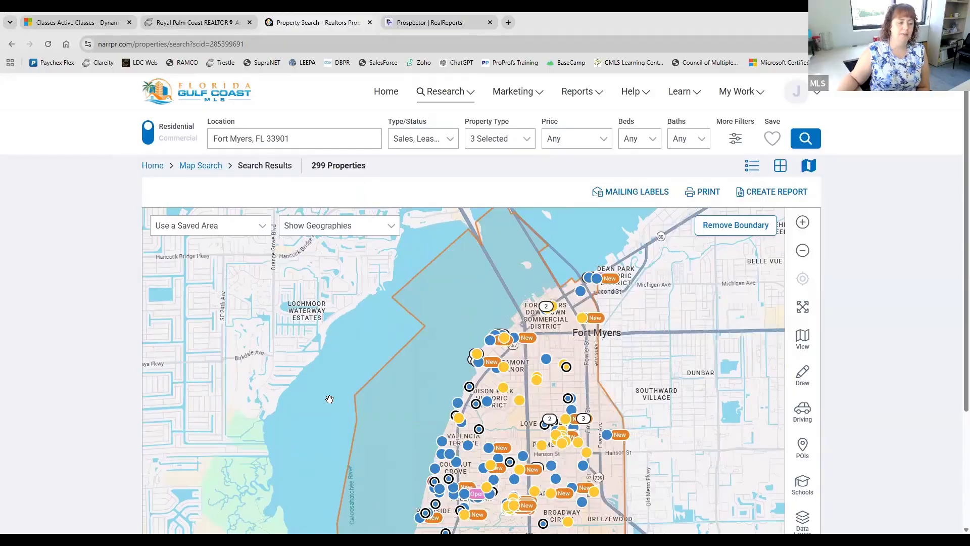
scroll(330, 412, down, 3)
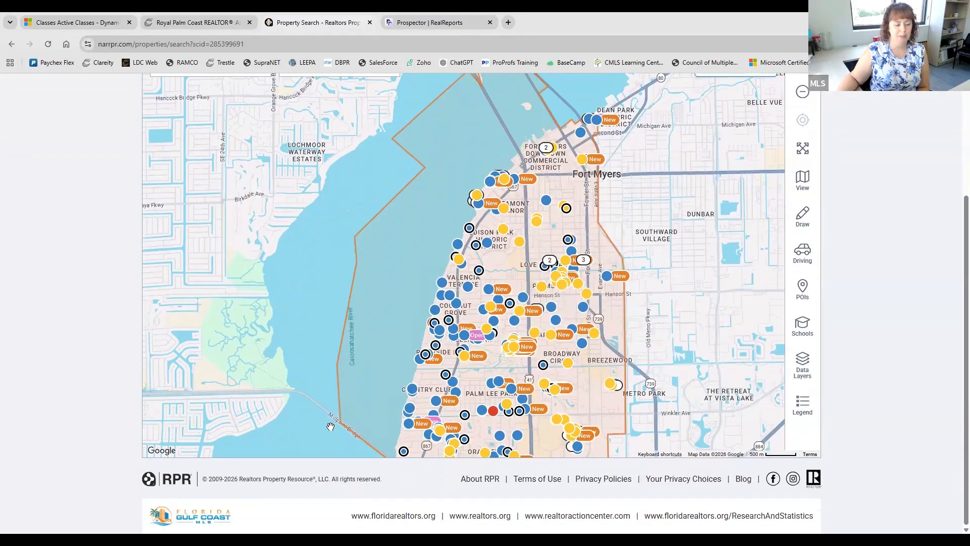
scroll(330, 427, up, 1)
scroll(323, 387, down, 1)
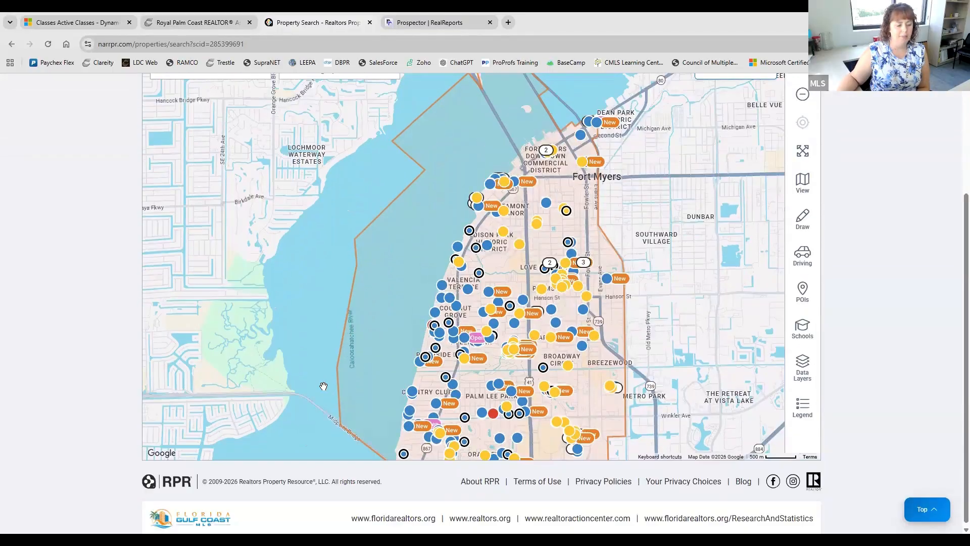
scroll(325, 386, up, 1)
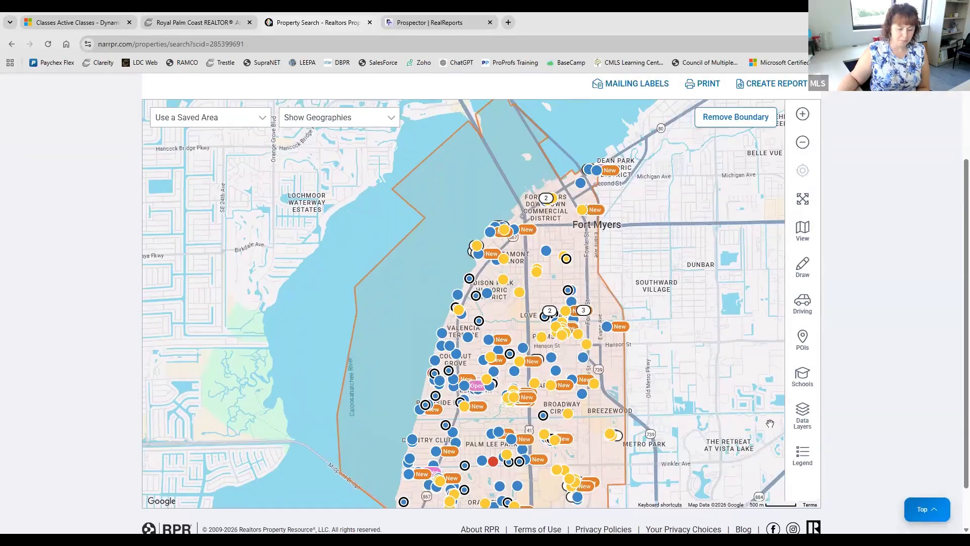
click(792, 145)
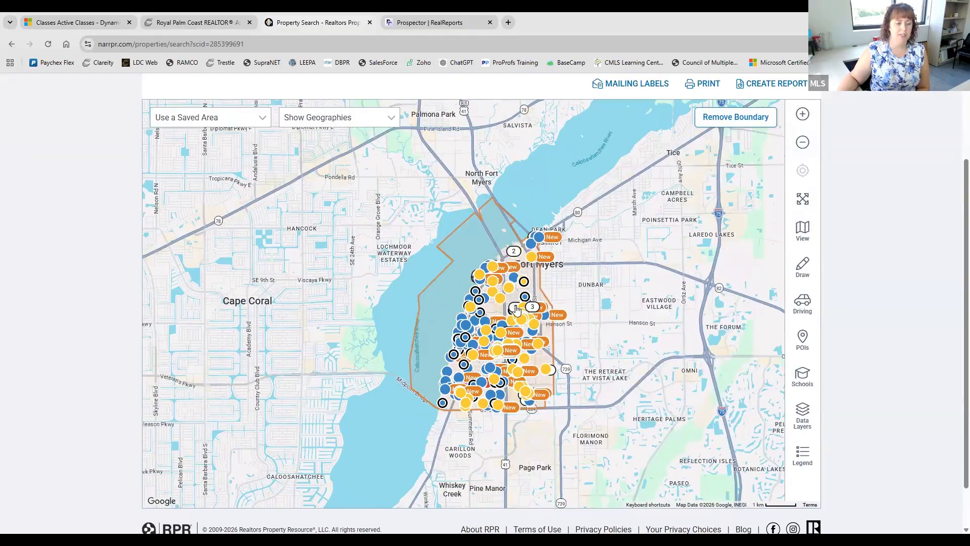
scroll(516, 310, up, 3)
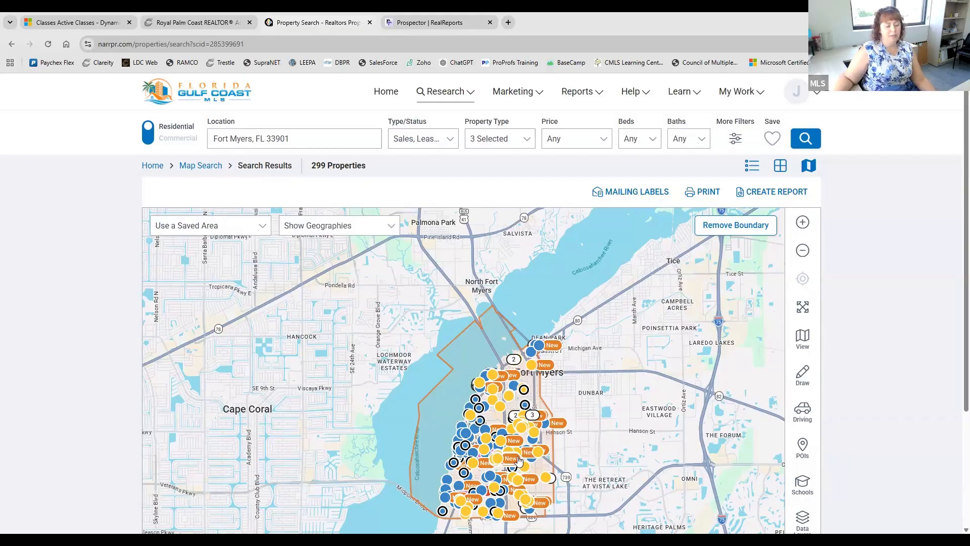
- Set the Type/Status filter to Public Records only, dropping For Sale and For Lease
click(452, 146)
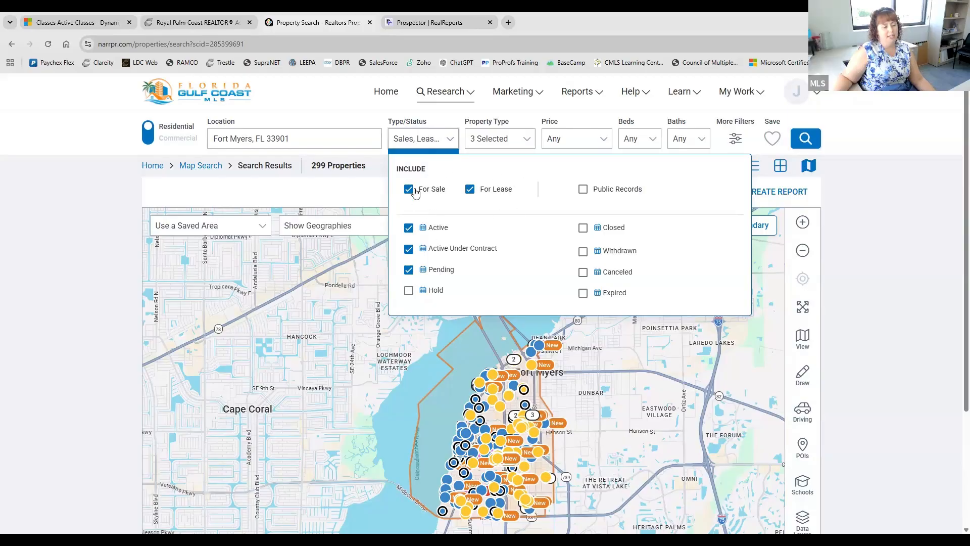
click(581, 190)
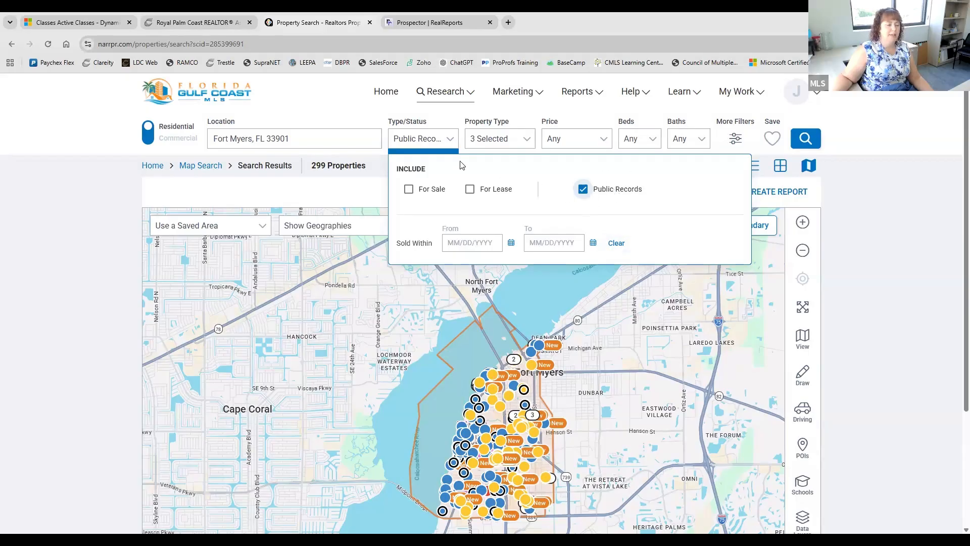
click(451, 141)
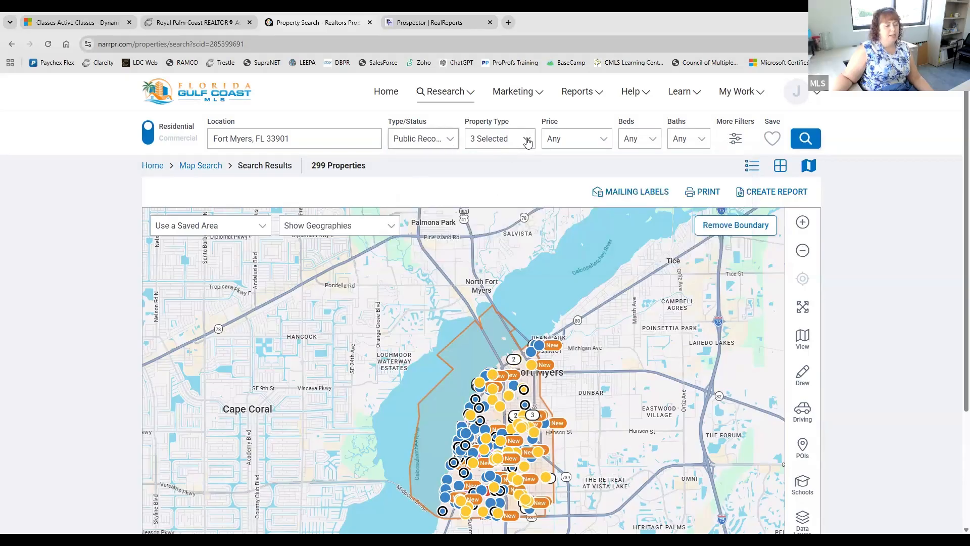
- Uncheck CoOp and Condo/Townhouse/Apt. so Property Type is Single Family only, leaving price at Any
click(527, 141)
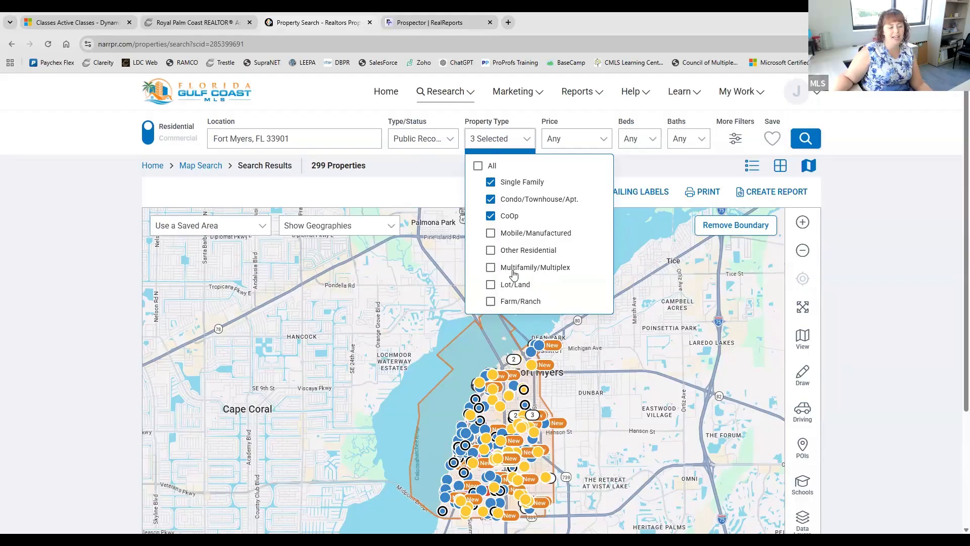
click(492, 218)
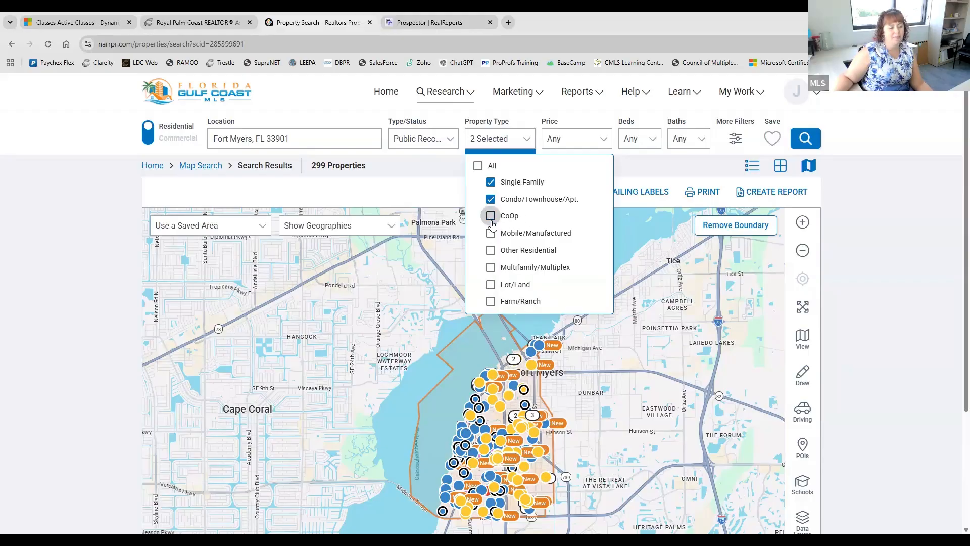
click(490, 200)
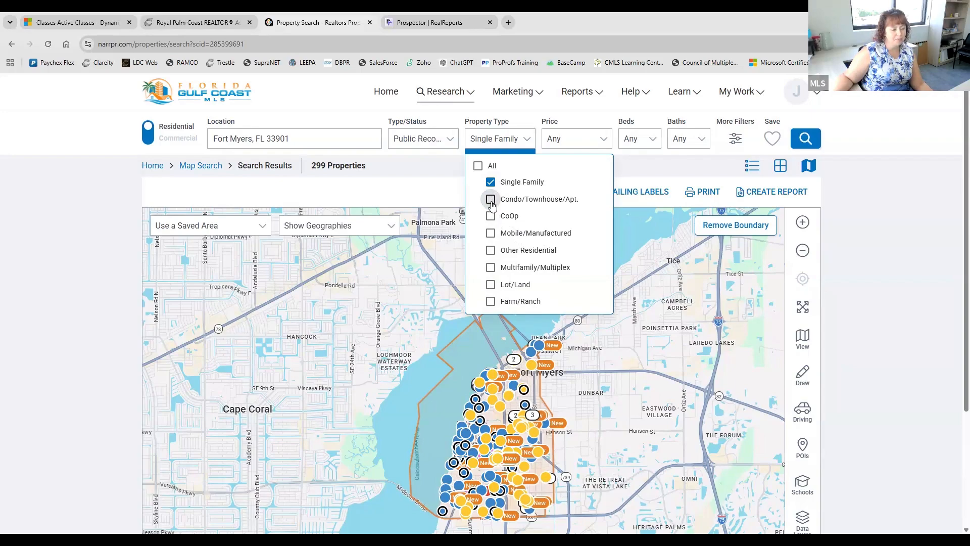
click(527, 142)
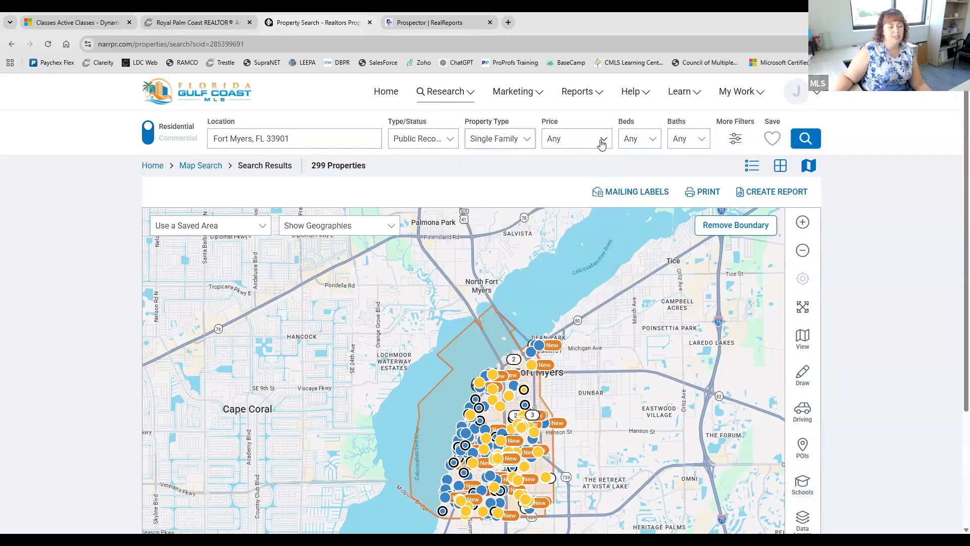
click(602, 145)
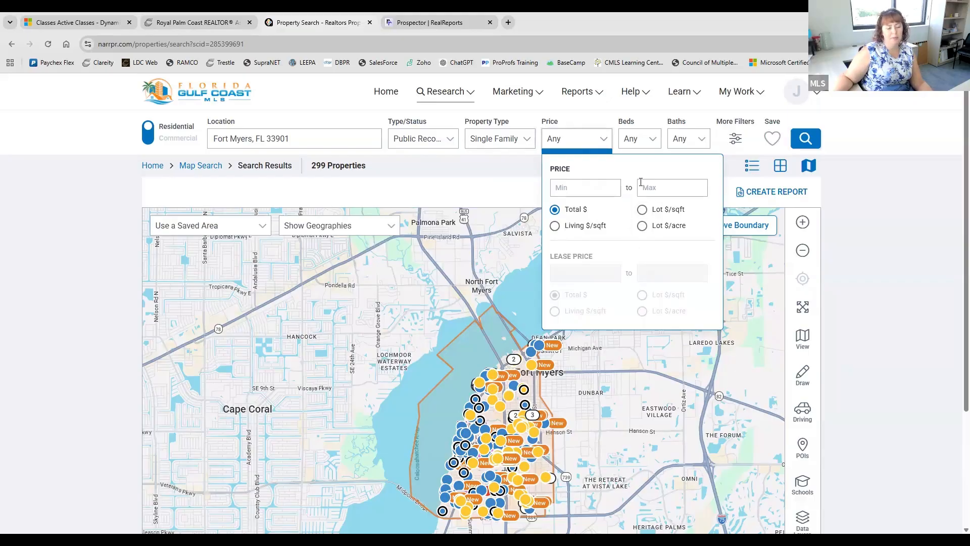
click(610, 141)
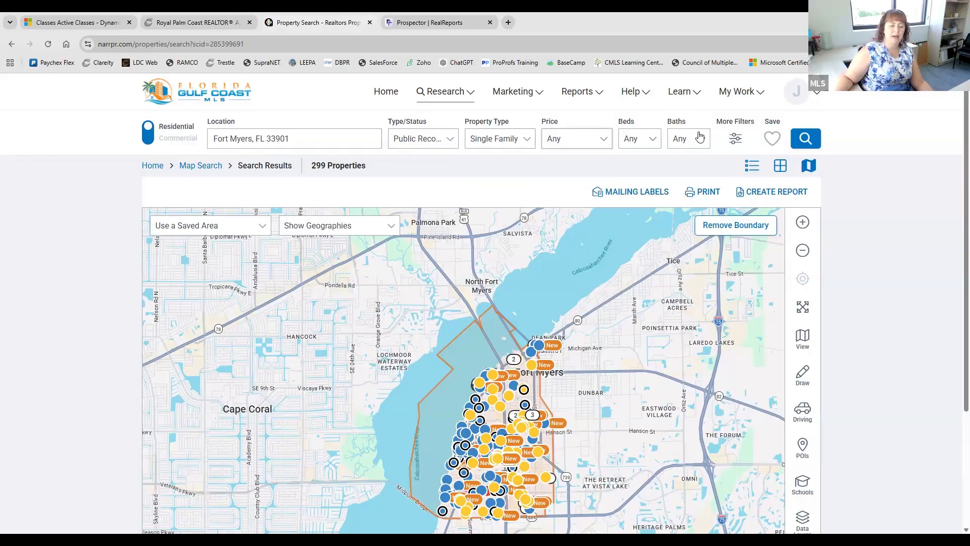
- Open More Filters and scroll through the size, distressed, open-house, land-use and keyword sections
click(736, 140)
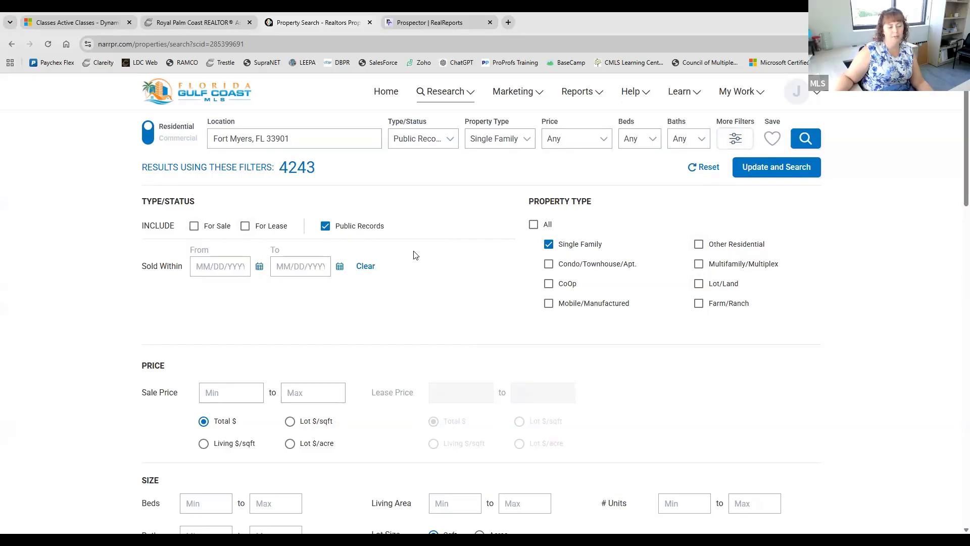
scroll(589, 256, down, 2)
scroll(588, 256, down, 2)
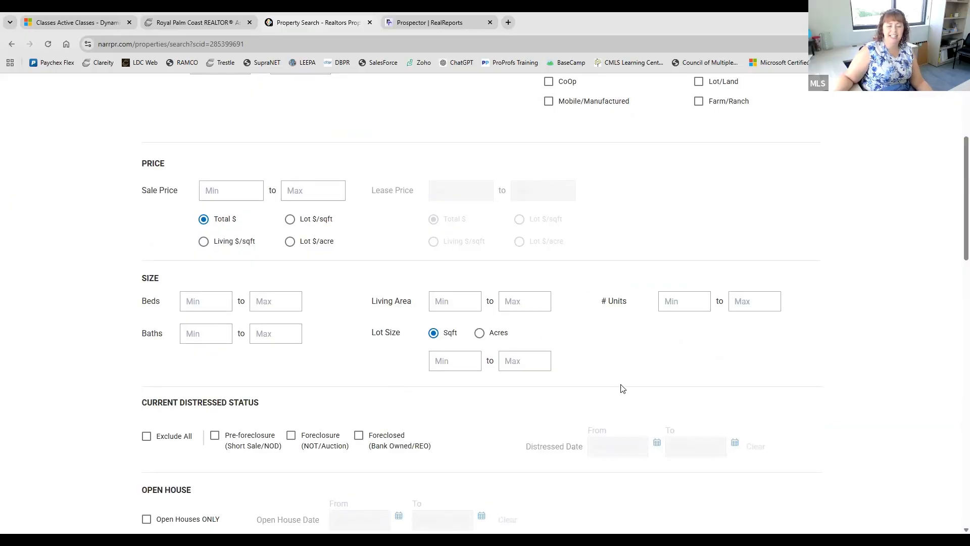
scroll(673, 336, down, 3)
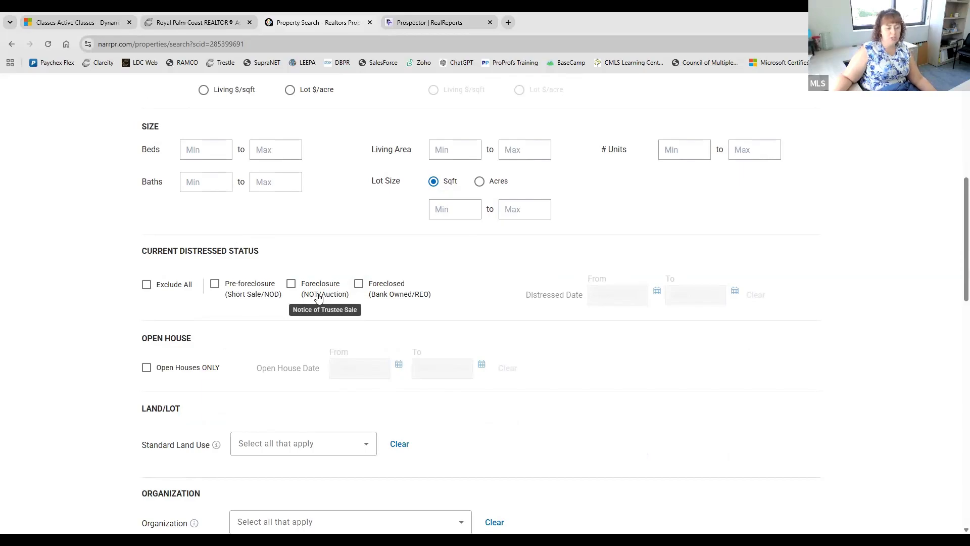
scroll(318, 298, down, 1)
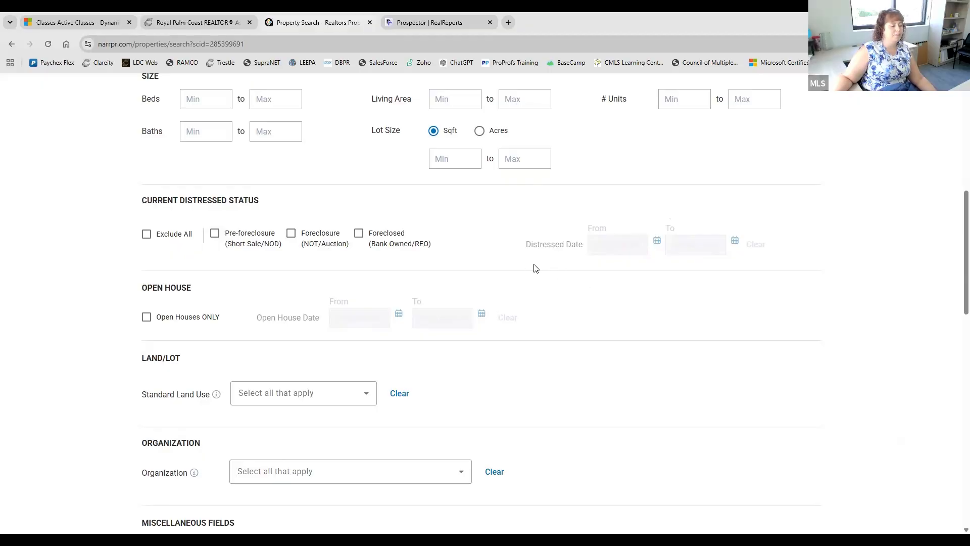
scroll(617, 346, down, 1)
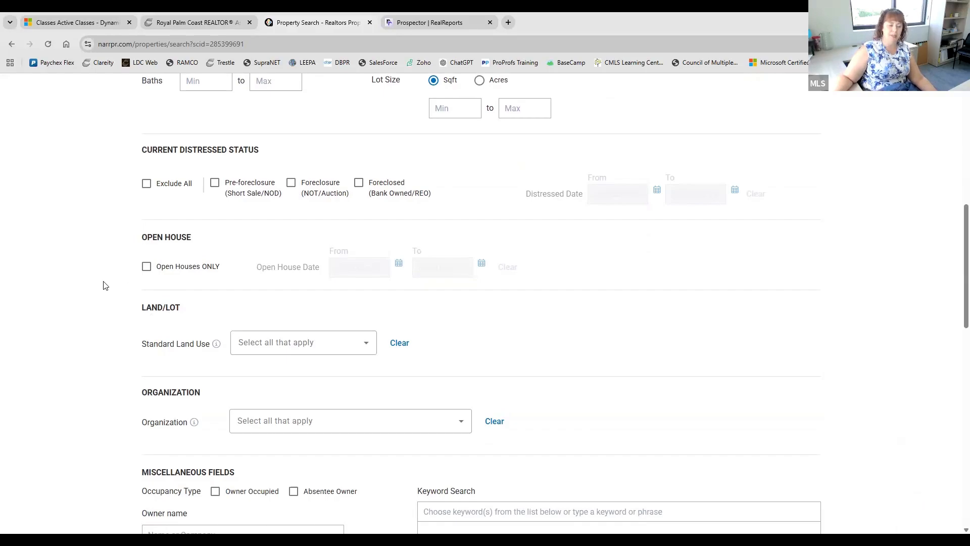
scroll(106, 286, down, 2)
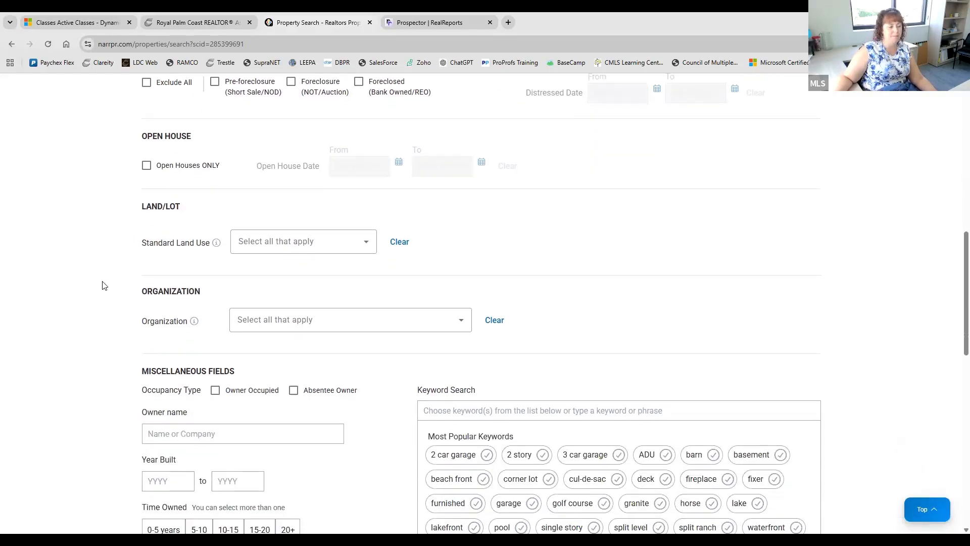
click(339, 247)
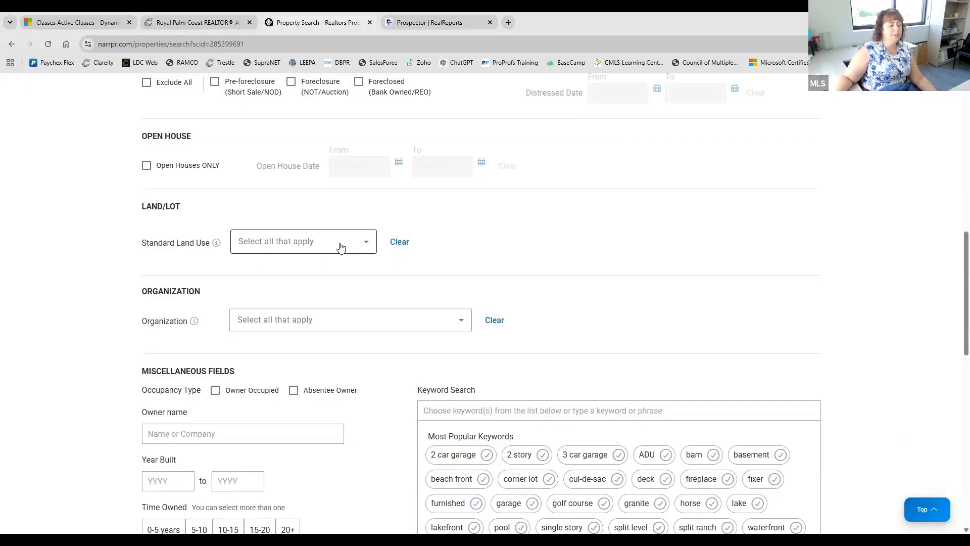
scroll(314, 310, down, 5)
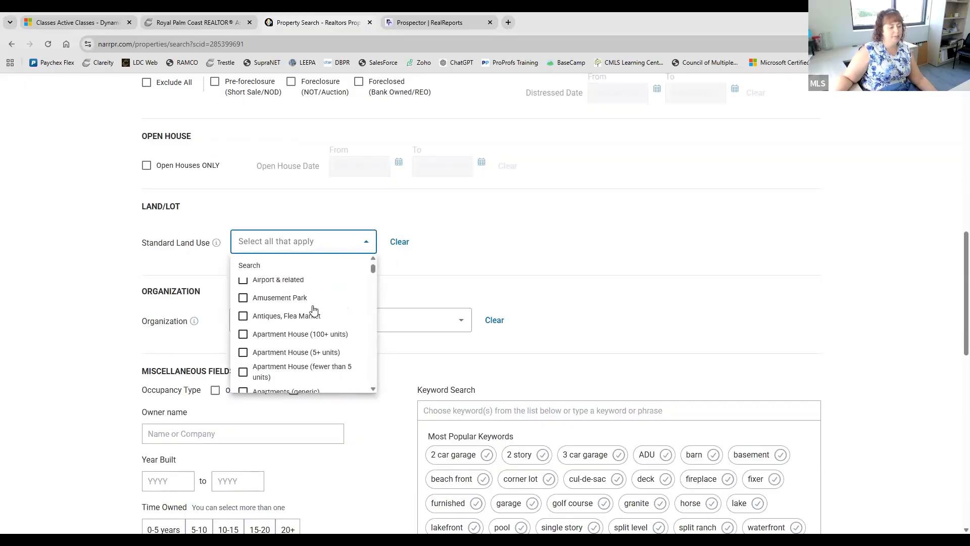
scroll(313, 310, down, 3)
scroll(313, 310, down, 3)
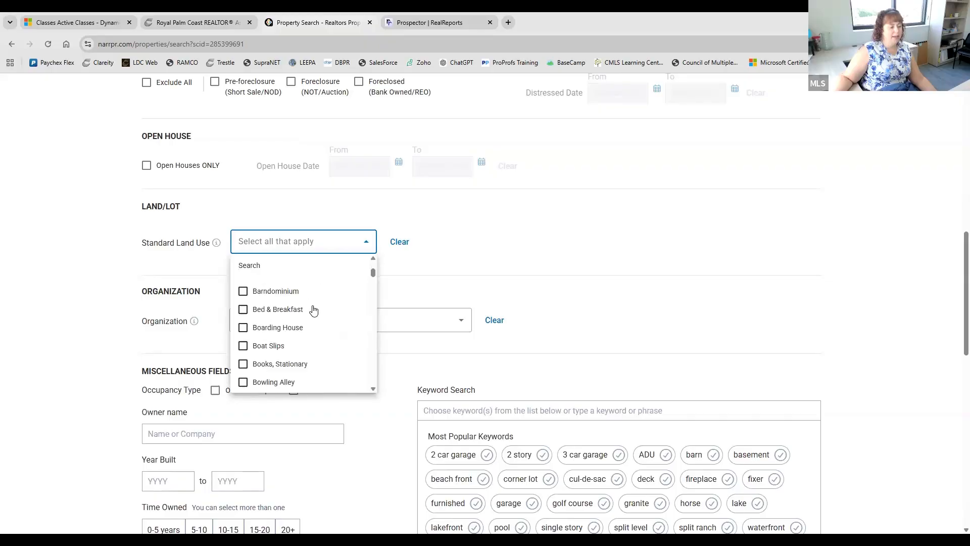
scroll(313, 309, down, 2)
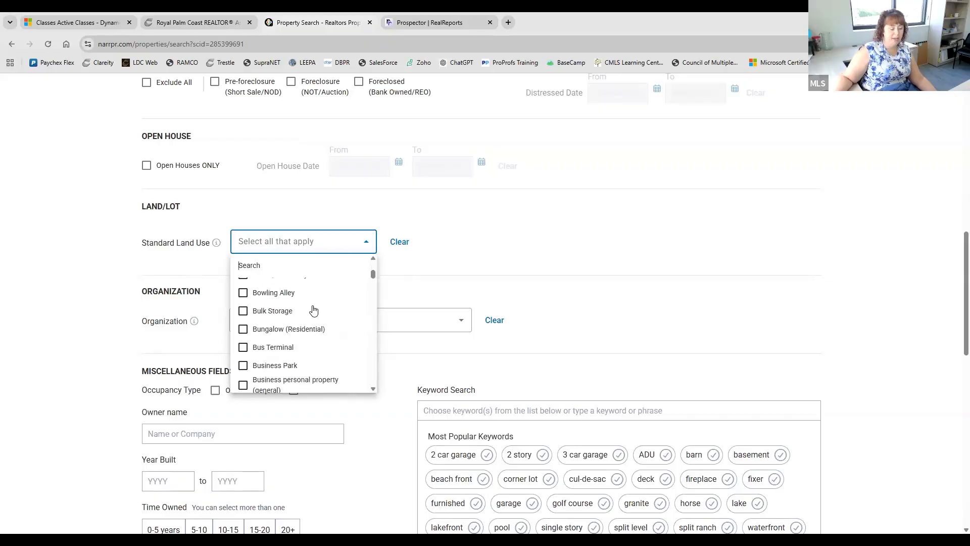
scroll(314, 314, down, 3)
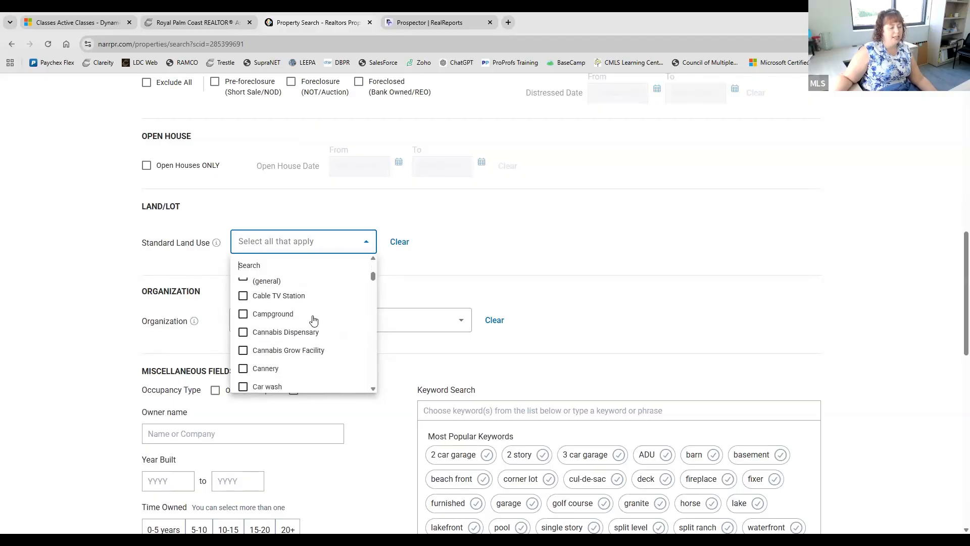
scroll(314, 320, down, 6)
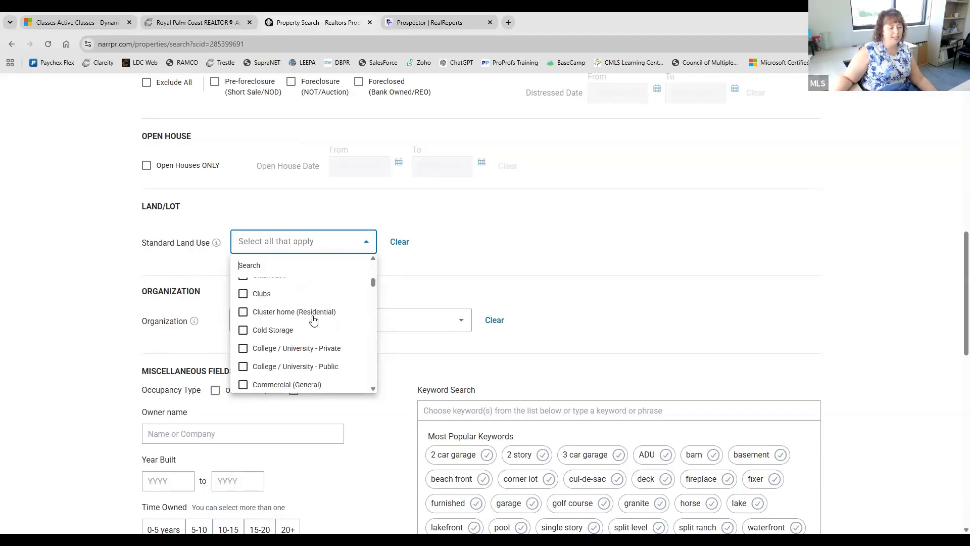
scroll(314, 320, down, 8)
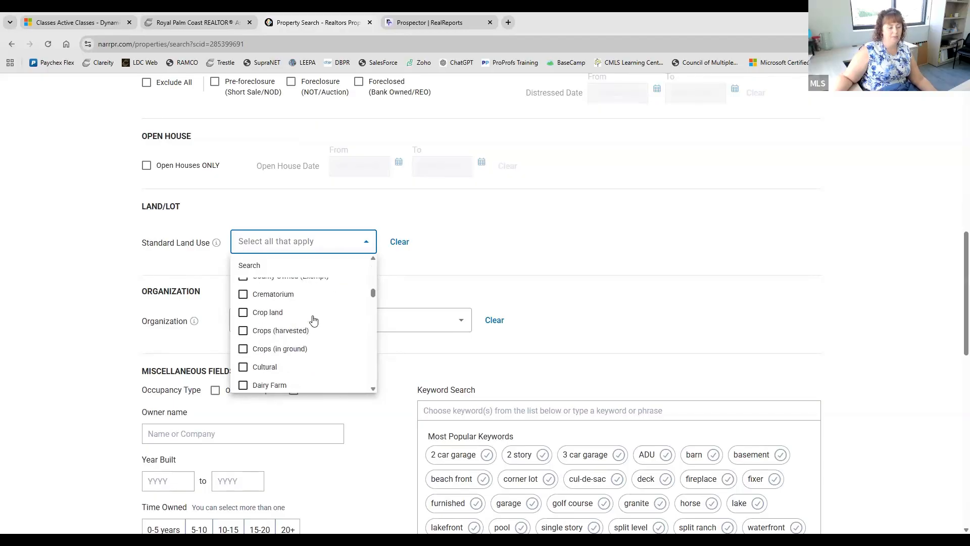
scroll(313, 319, down, 2)
click(533, 244)
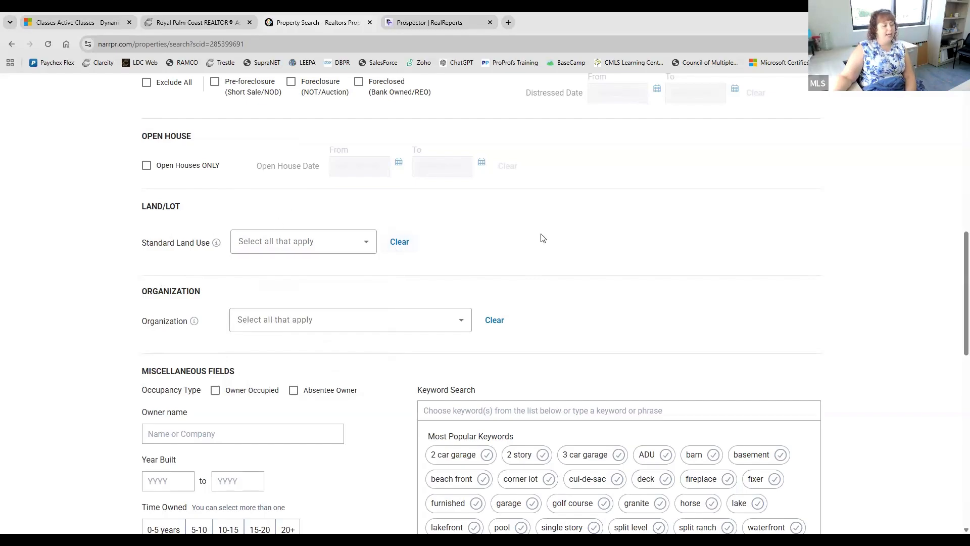
scroll(540, 238, down, 2)
click(409, 220)
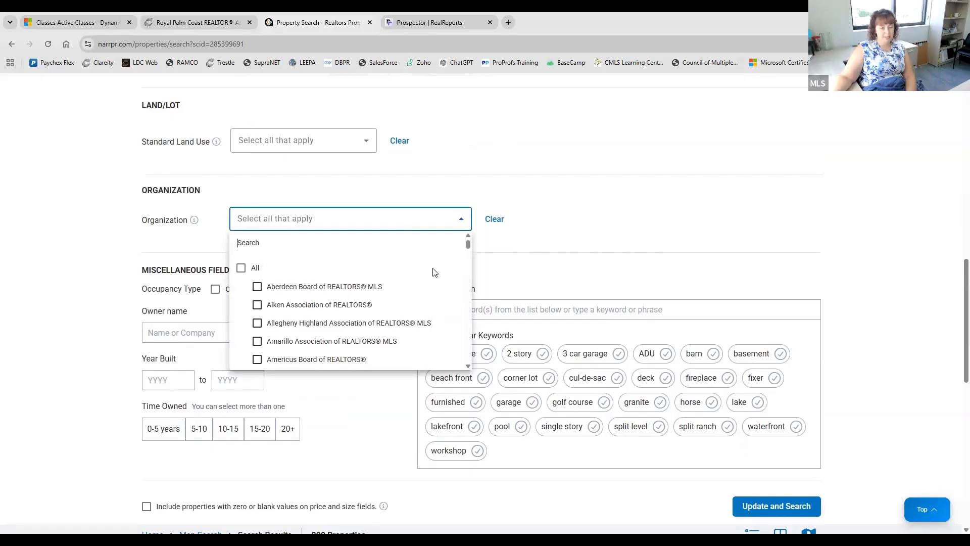
scroll(316, 273, down, 8)
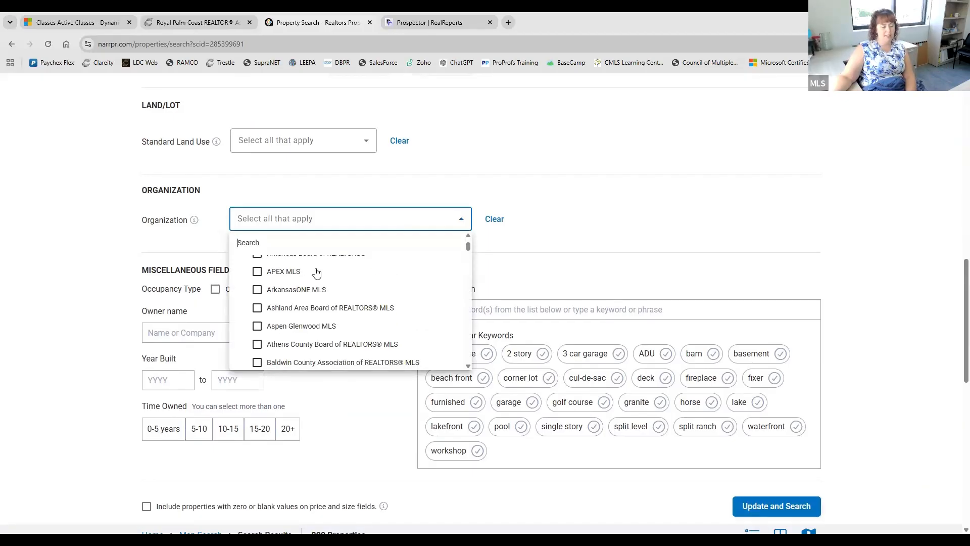
scroll(316, 272, down, 15)
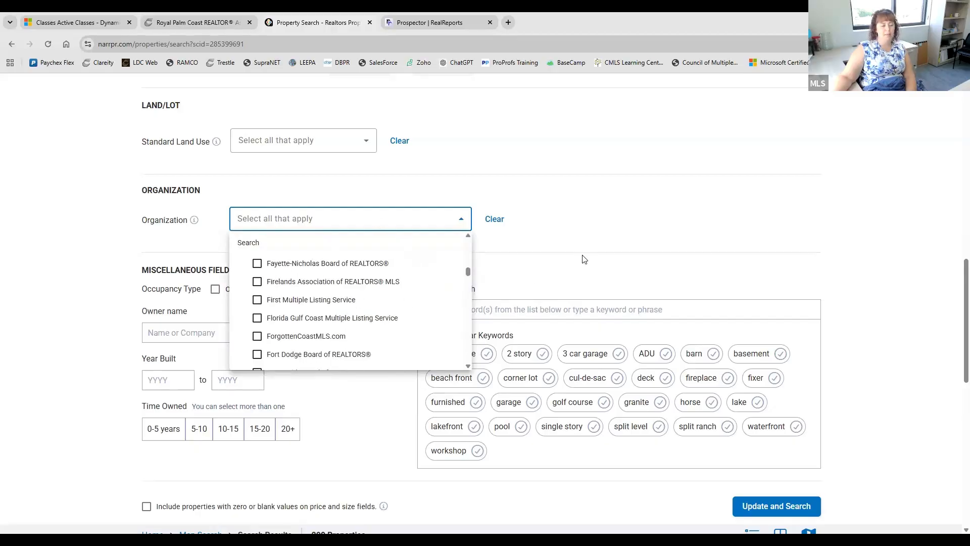
click(582, 238)
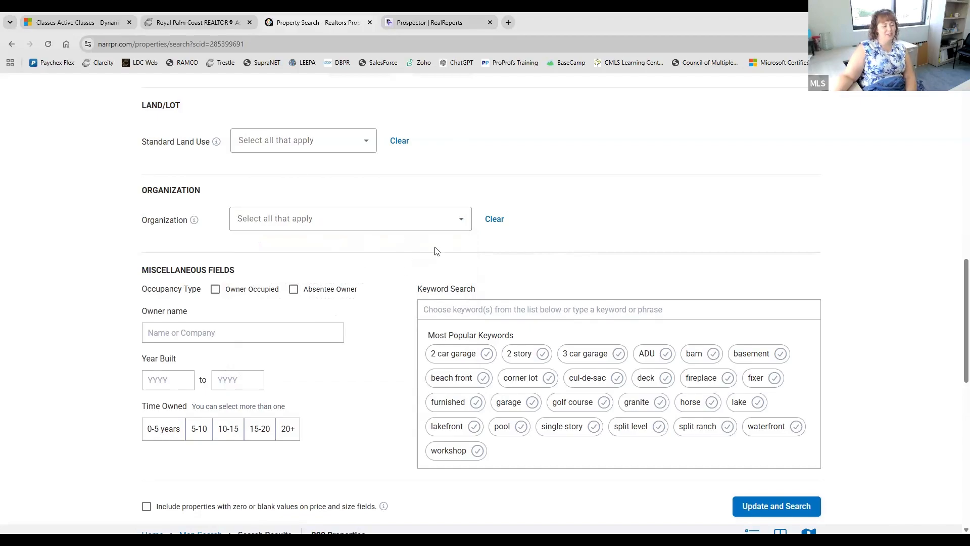
- Select the 5-10, 10-15, 15-20 and 20+ year Time Owned ranges
scroll(425, 293, down, 2)
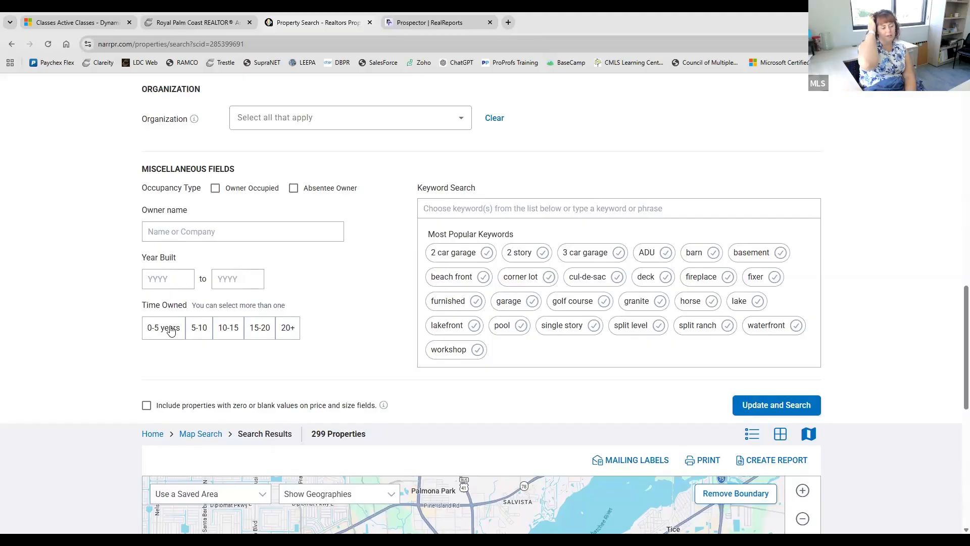
click(201, 327)
click(231, 330)
click(261, 328)
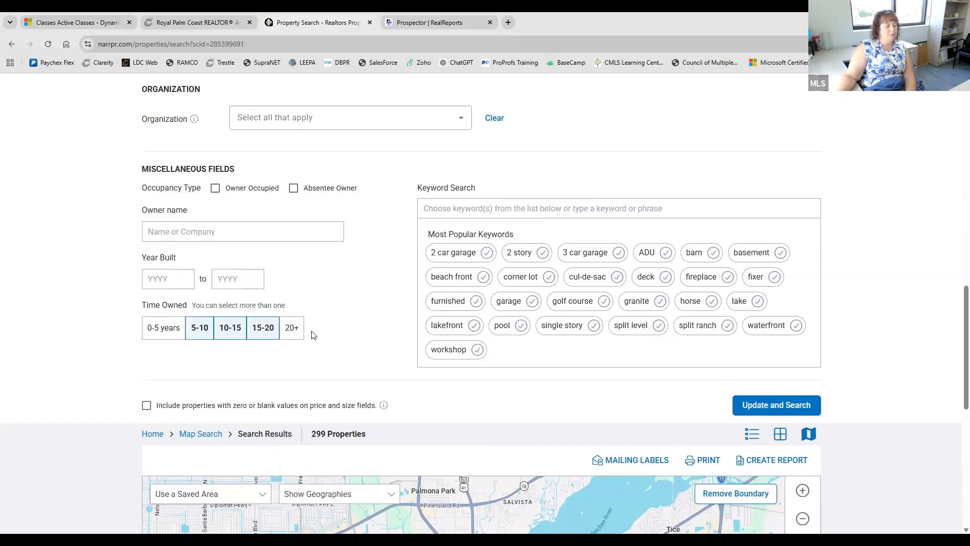
click(291, 327)
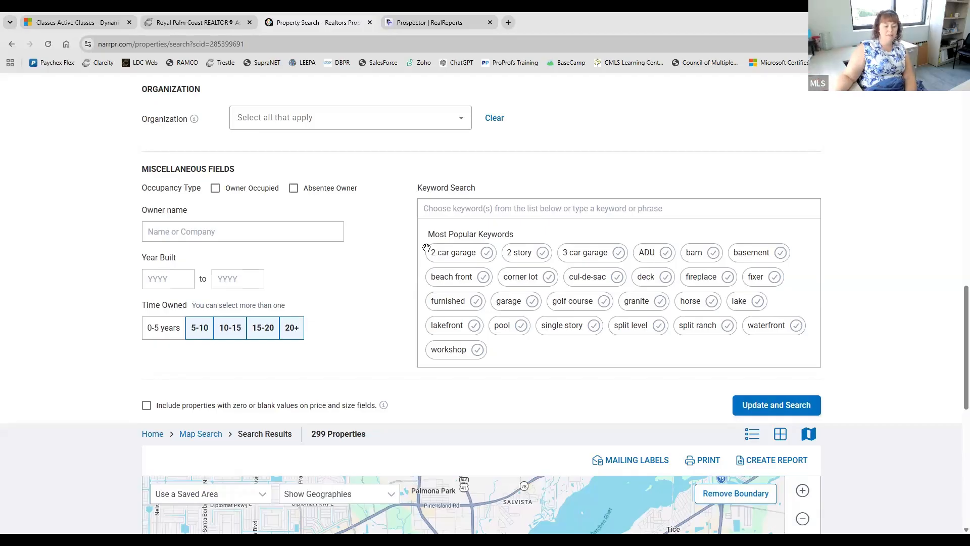
click(751, 405)
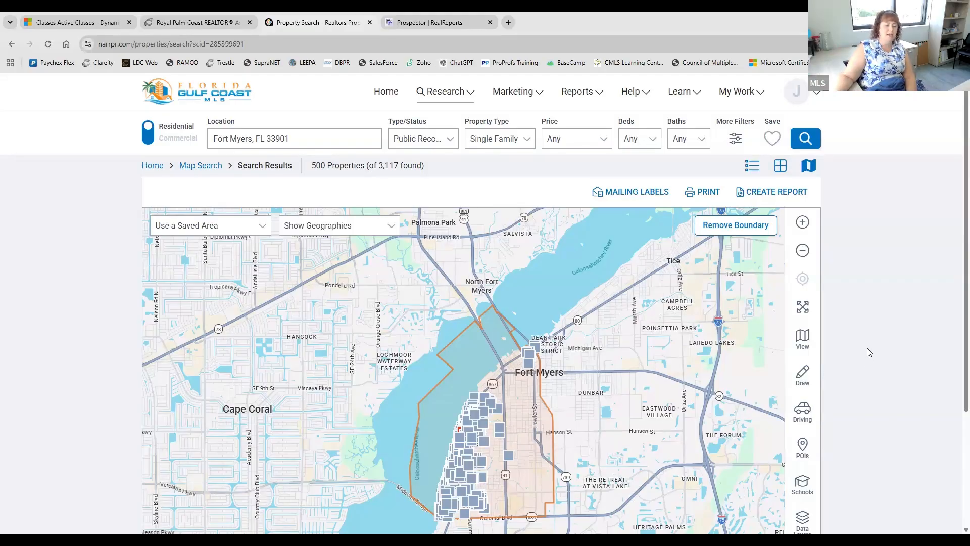
scroll(866, 351, down, 2)
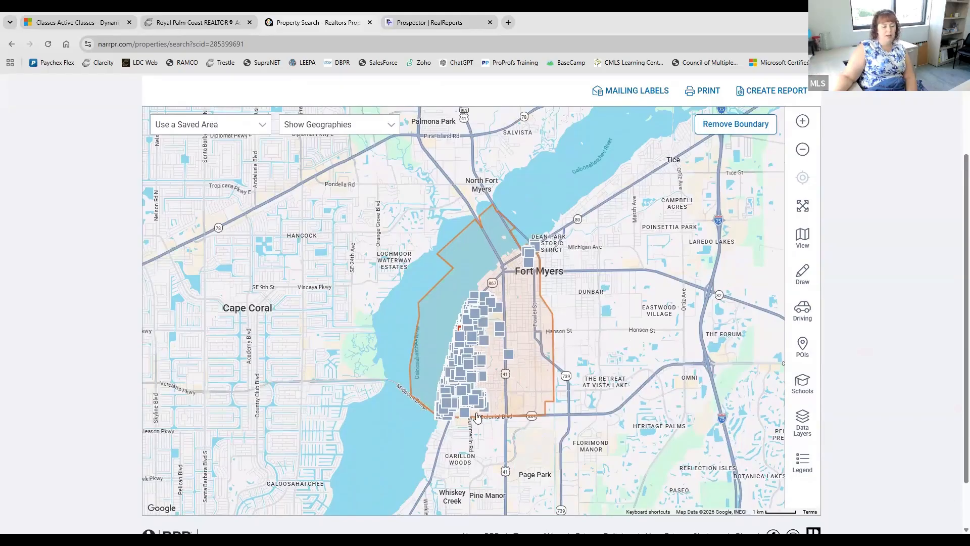
- Zoom the map in one level and centre it on the riverfront property cluster inside 33901
drag(375, 436, 472, 229)
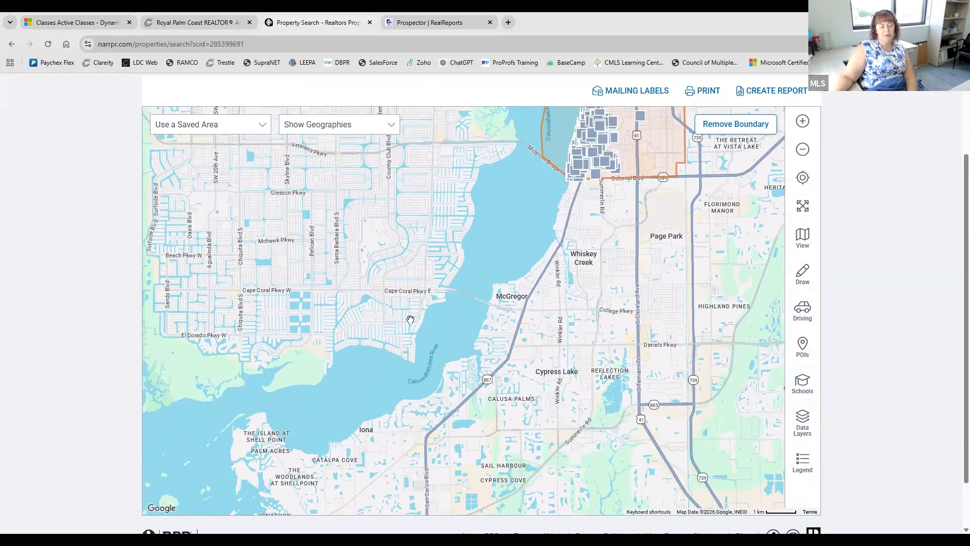
drag(430, 302, 343, 497)
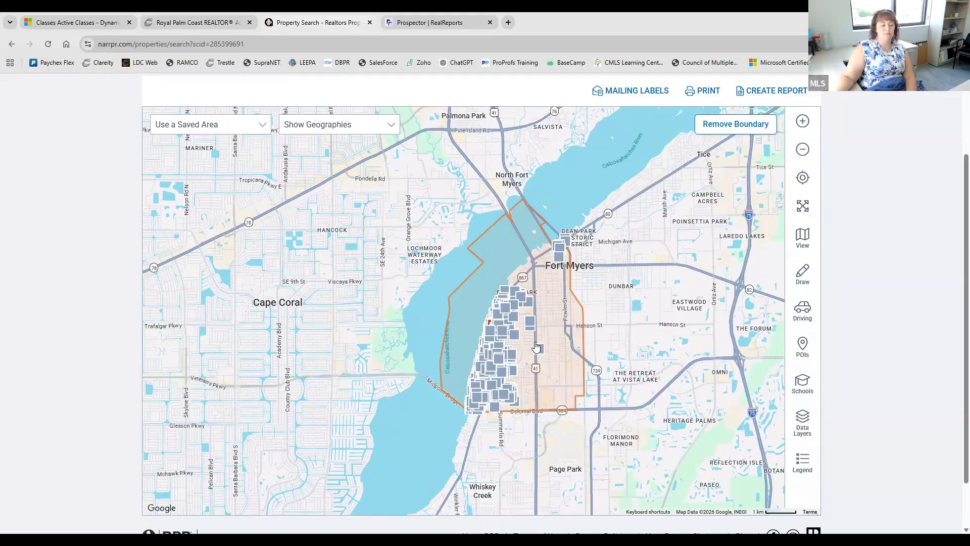
scroll(555, 328, up, 1)
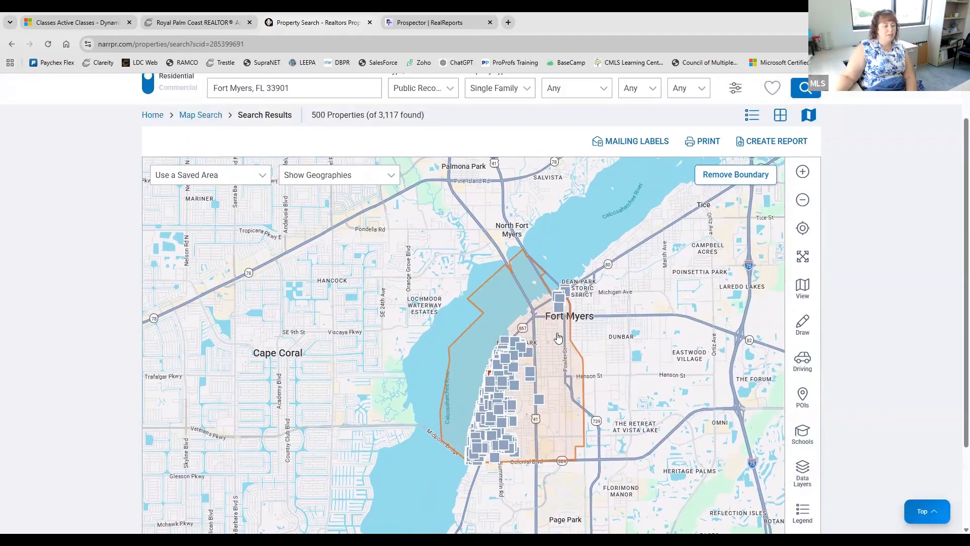
click(803, 174)
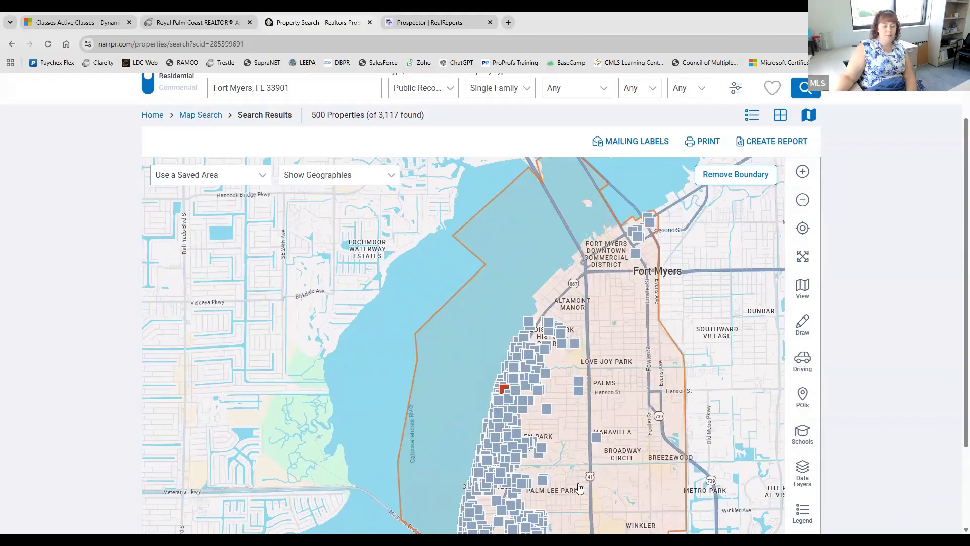
drag(579, 489, 561, 452)
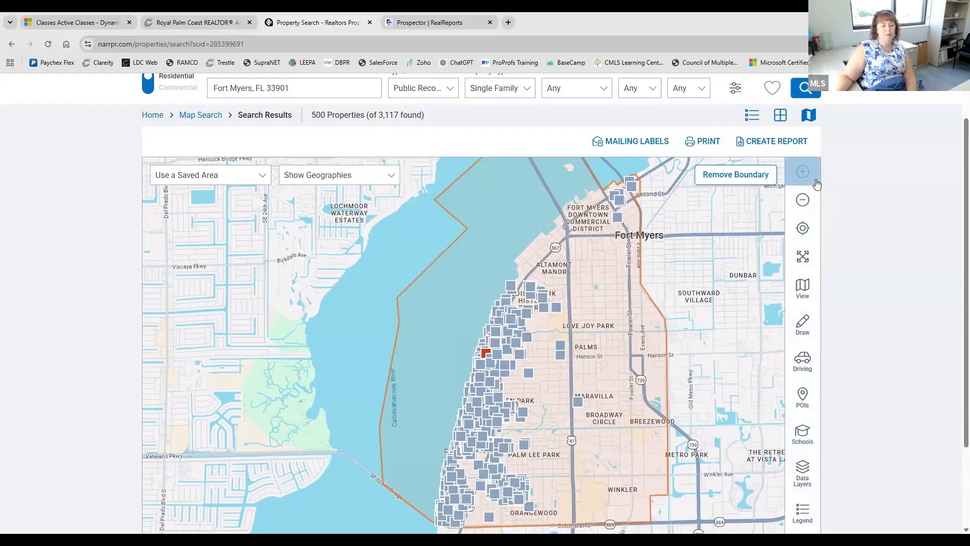
- Nudge the map north over the cluster and exit the full-screen map view
drag(671, 344, 674, 340)
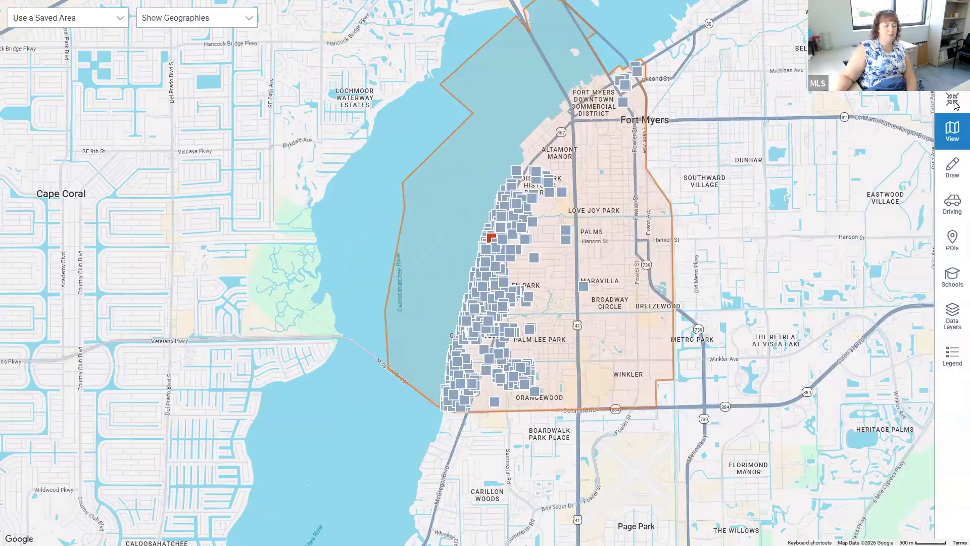
key(Escape)
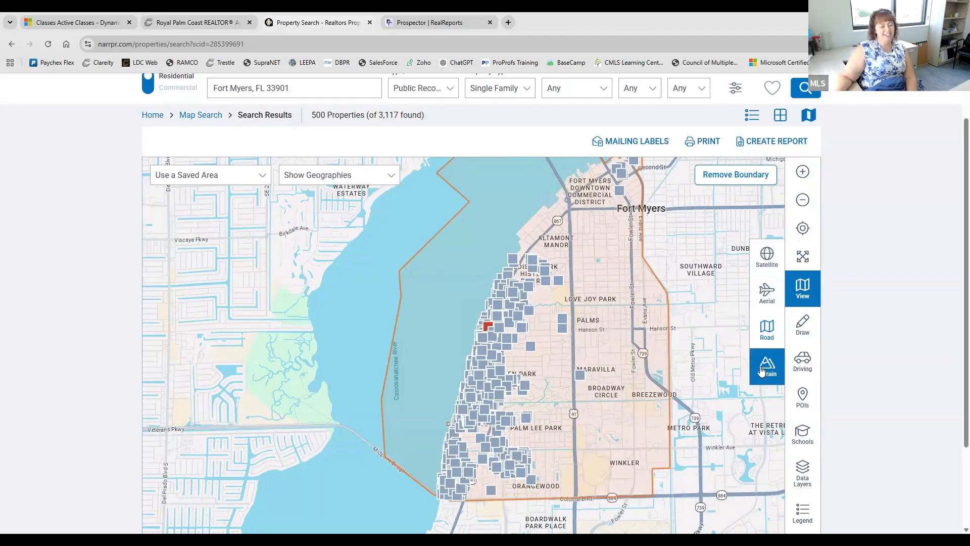
- Close the map type choices and start polygon drawing from the Draw options
click(808, 289)
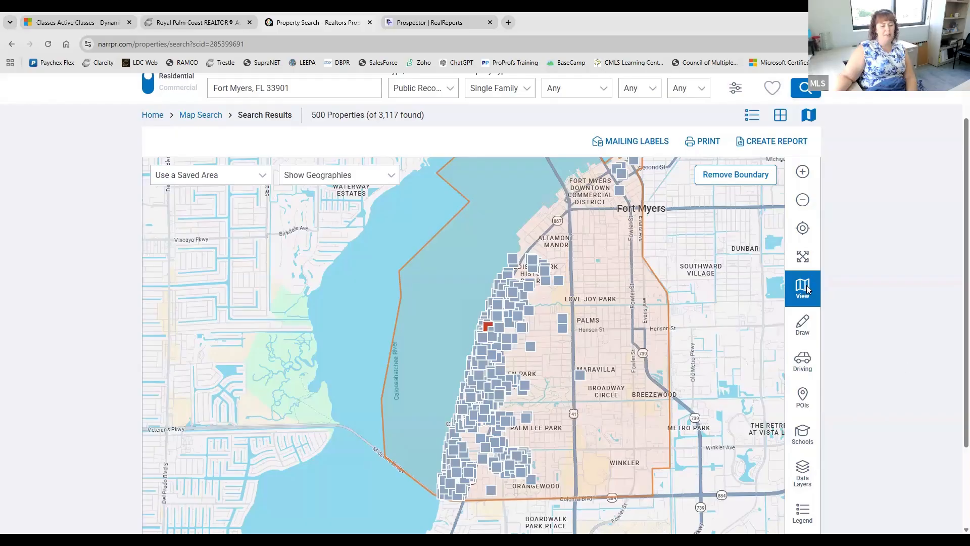
click(795, 320)
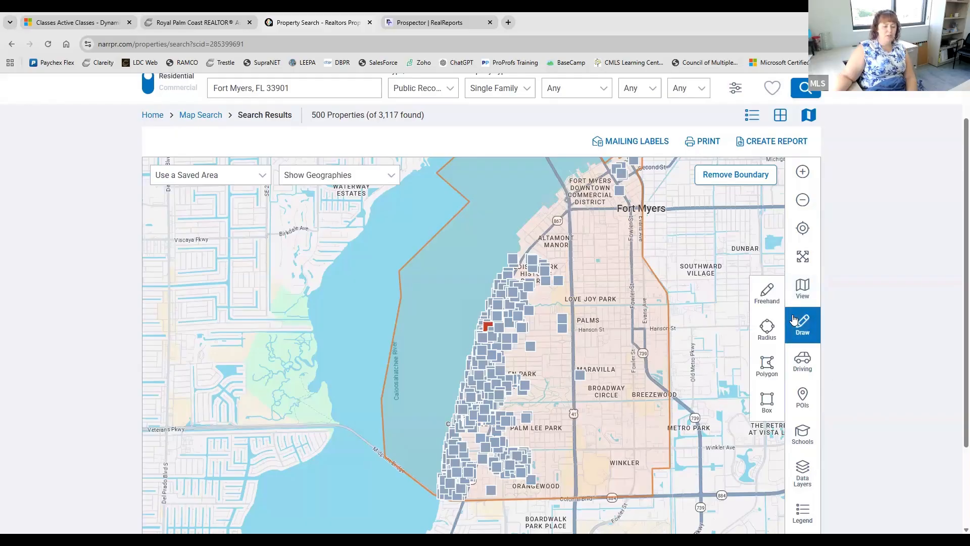
click(768, 366)
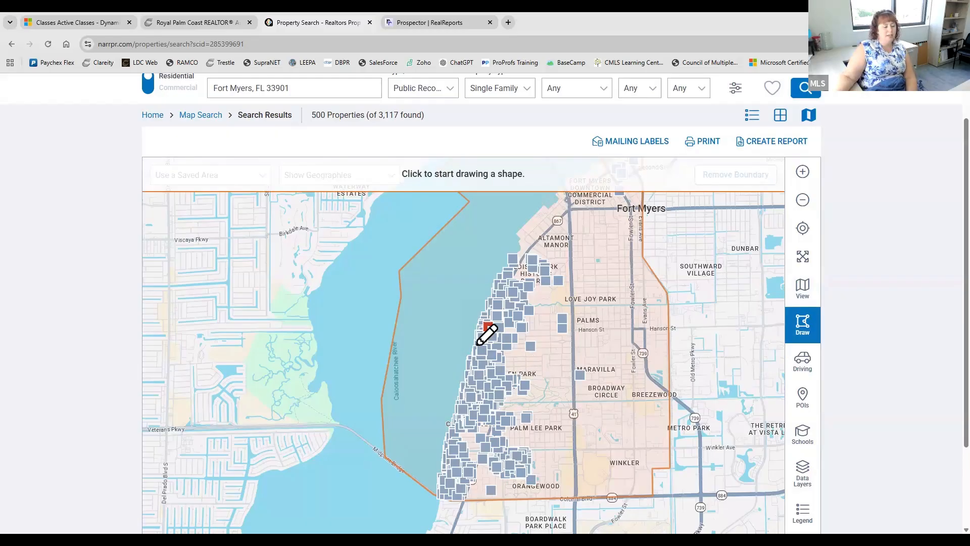
click(794, 333)
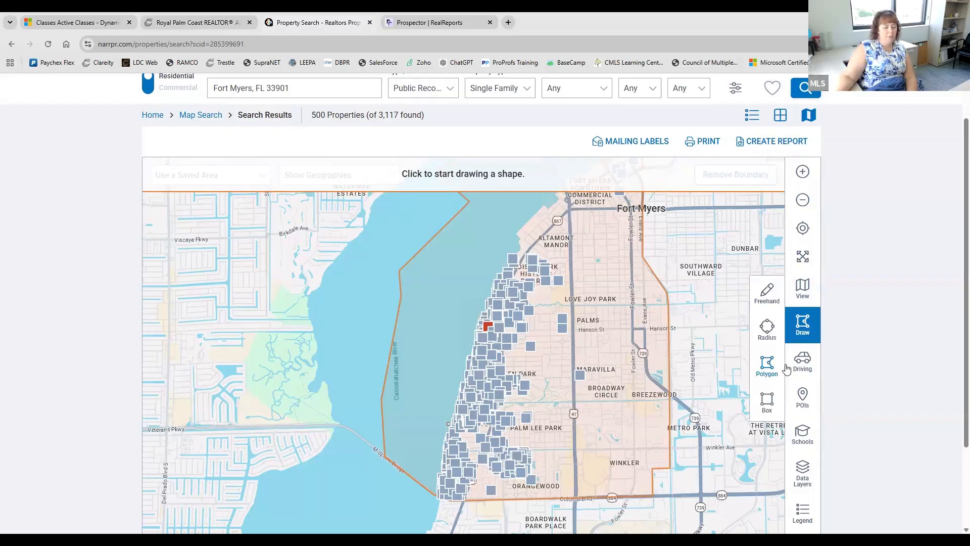
click(767, 375)
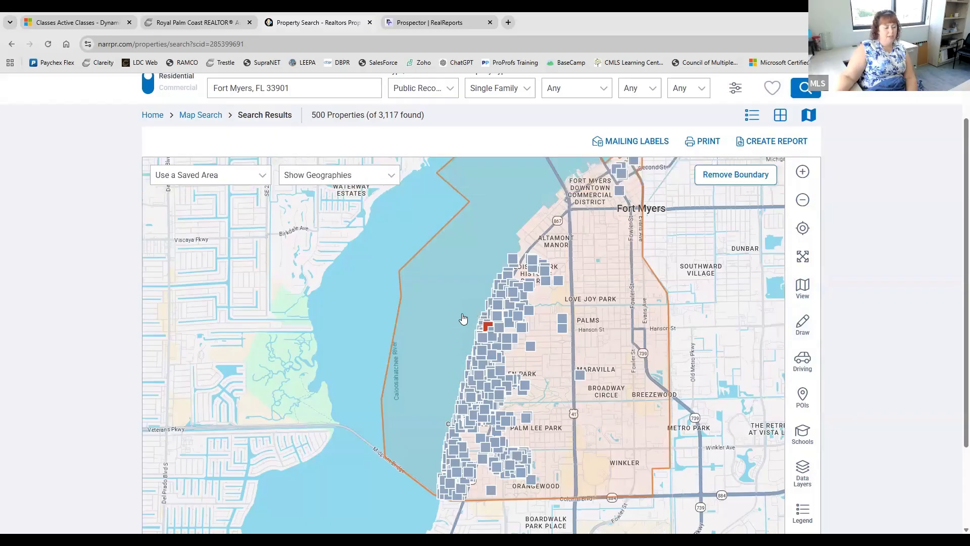
click(796, 338)
click(773, 371)
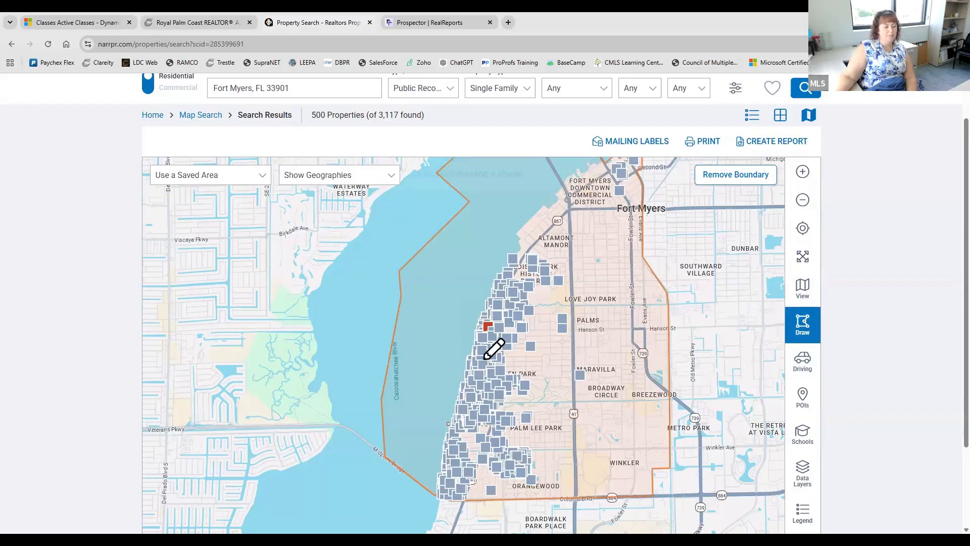
- Outline a five-corner 863.25-acre polygon over the southern riverfront cluster, closing it at the start point
click(458, 320)
click(441, 420)
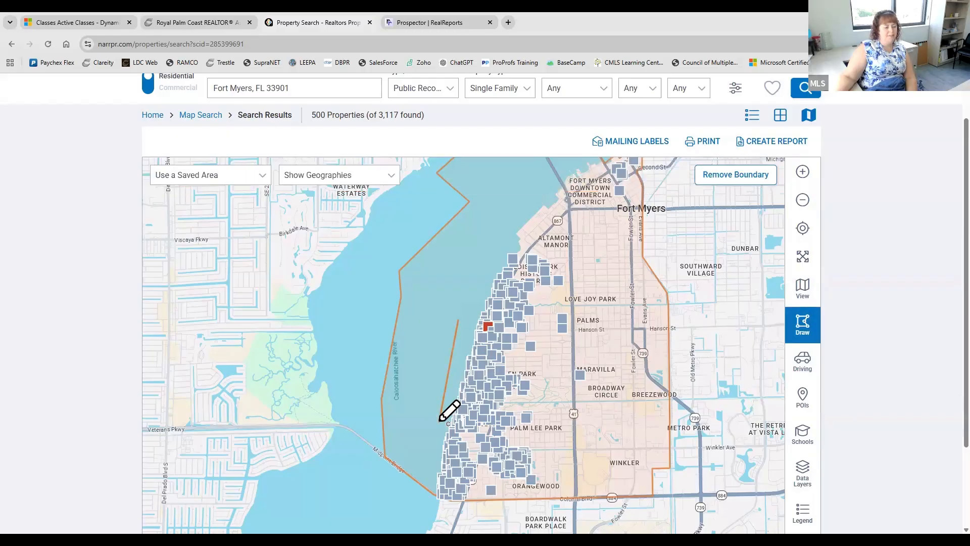
click(571, 443)
click(617, 335)
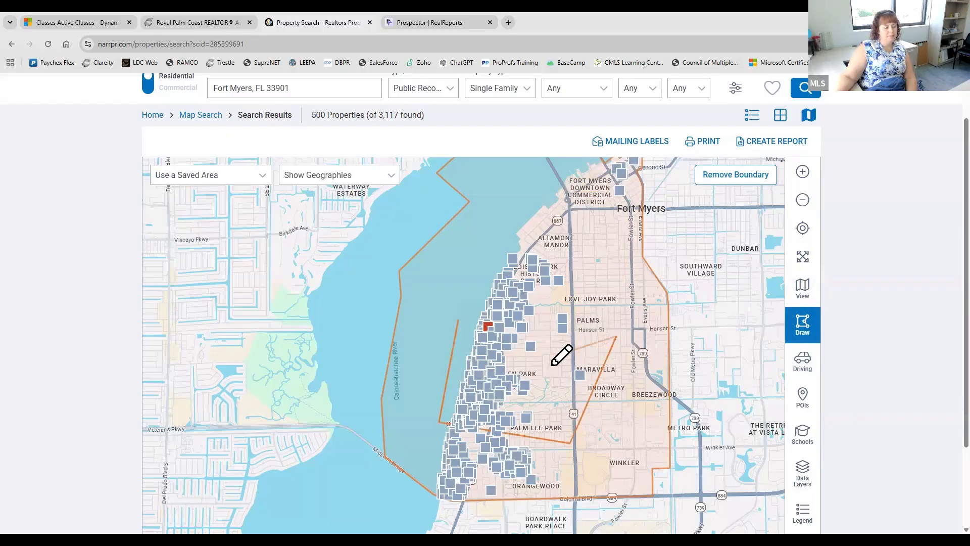
click(536, 372)
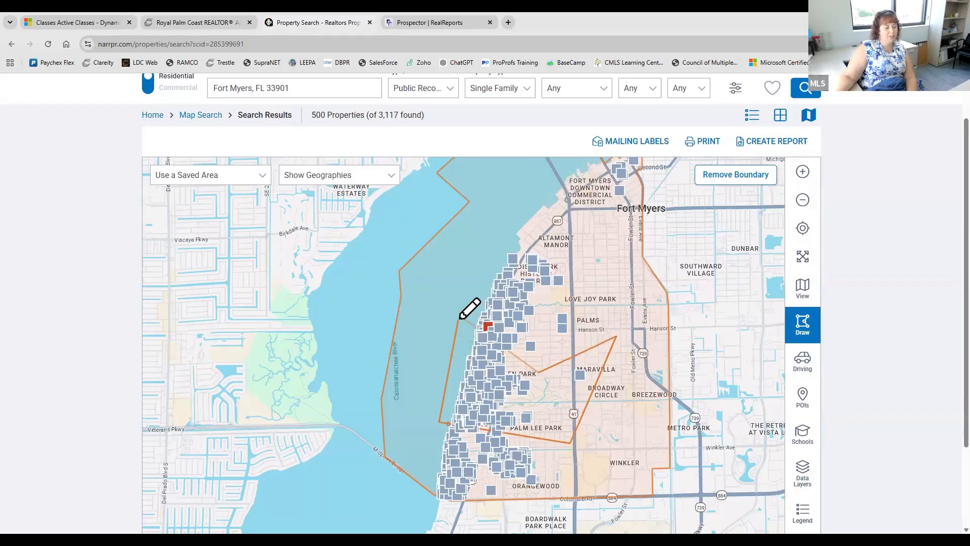
click(464, 317)
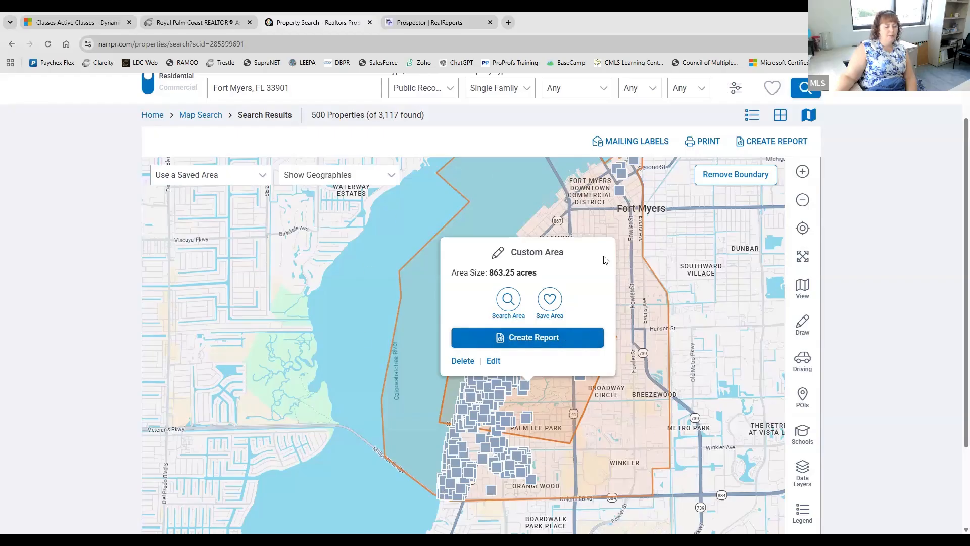
- Search within the drawn polygon, showing 790 properties, and zoom the map out one level
click(509, 303)
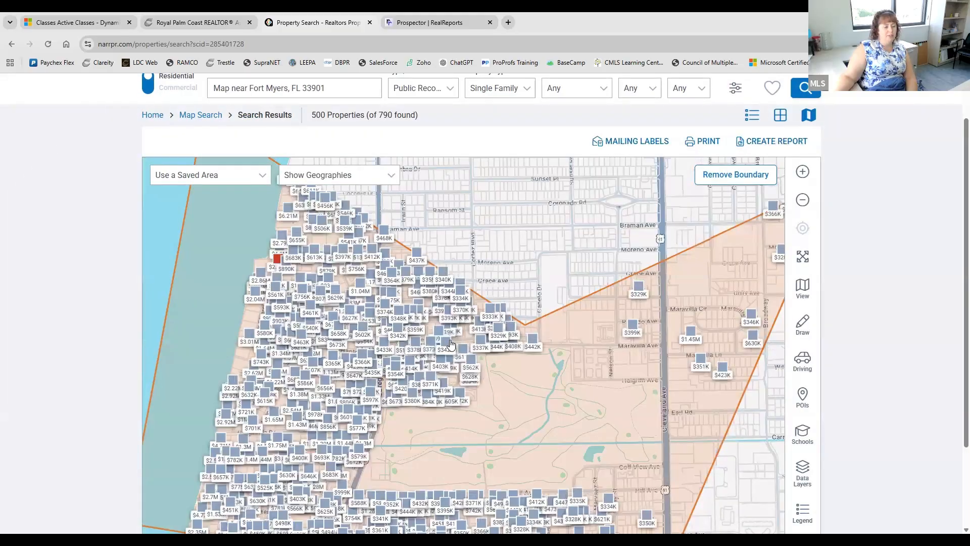
scroll(452, 343, down, 1)
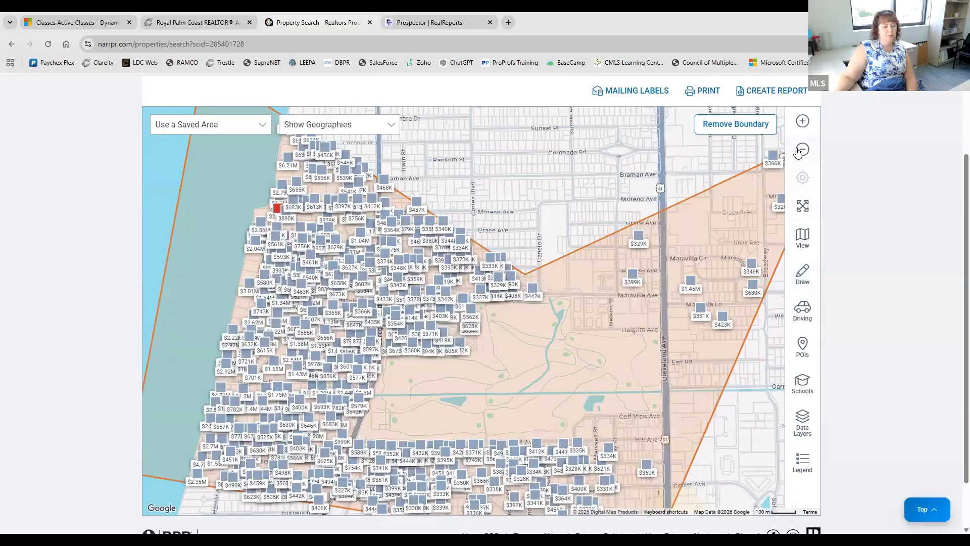
click(802, 149)
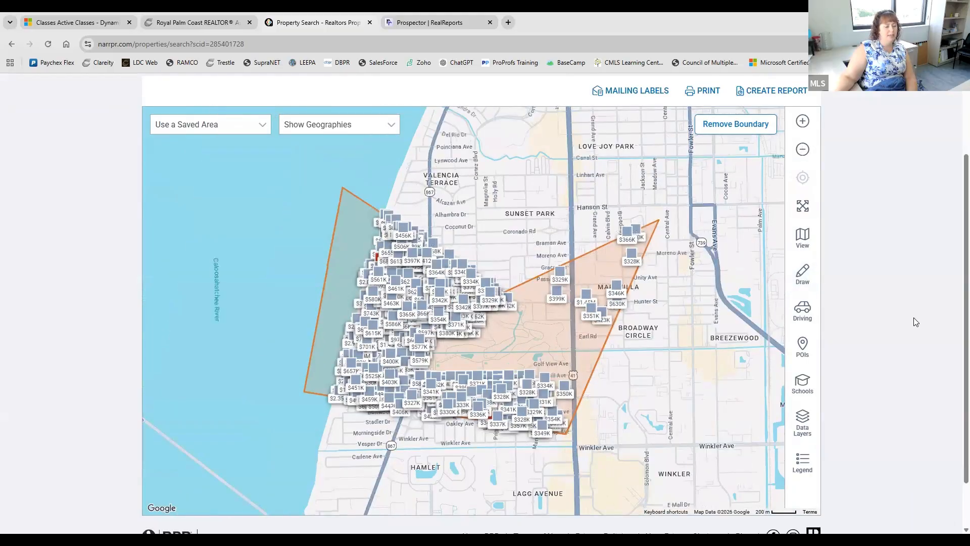
scroll(923, 296, up, 1)
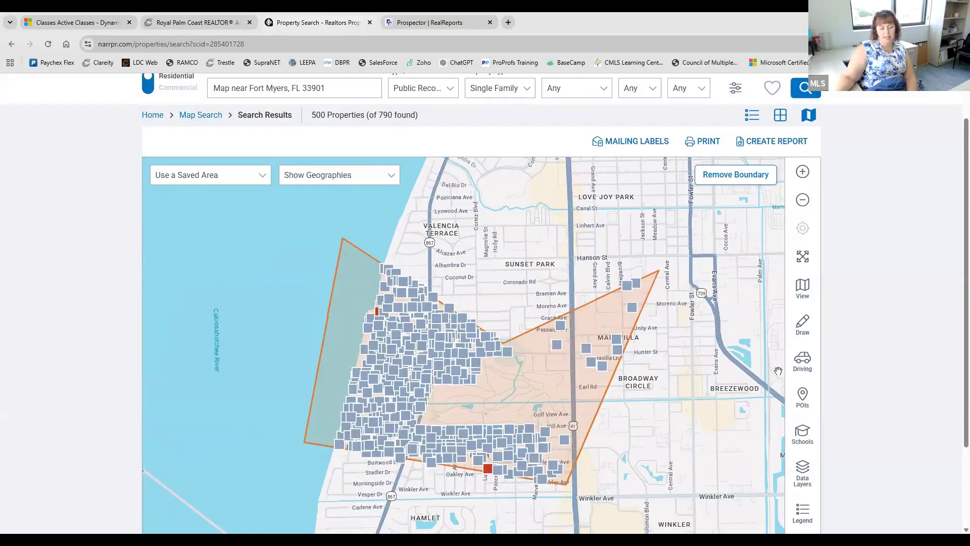
- Look through the map's drawing shape and driving information options, then dismiss them
click(813, 318)
click(804, 321)
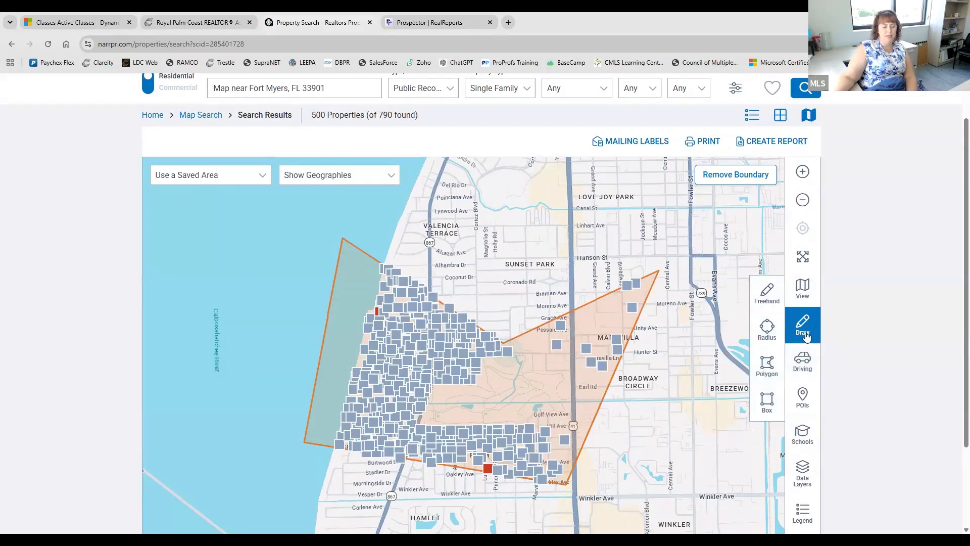
click(807, 375)
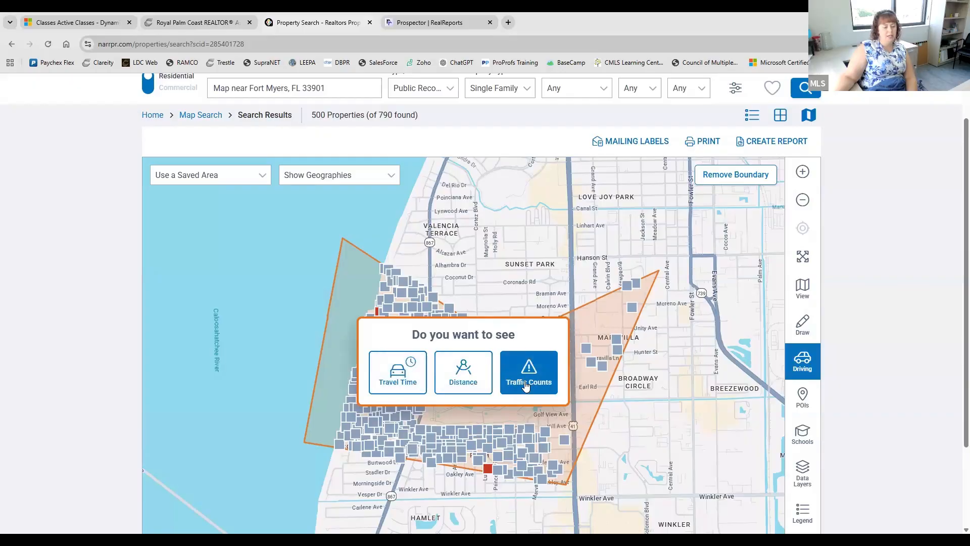
click(803, 360)
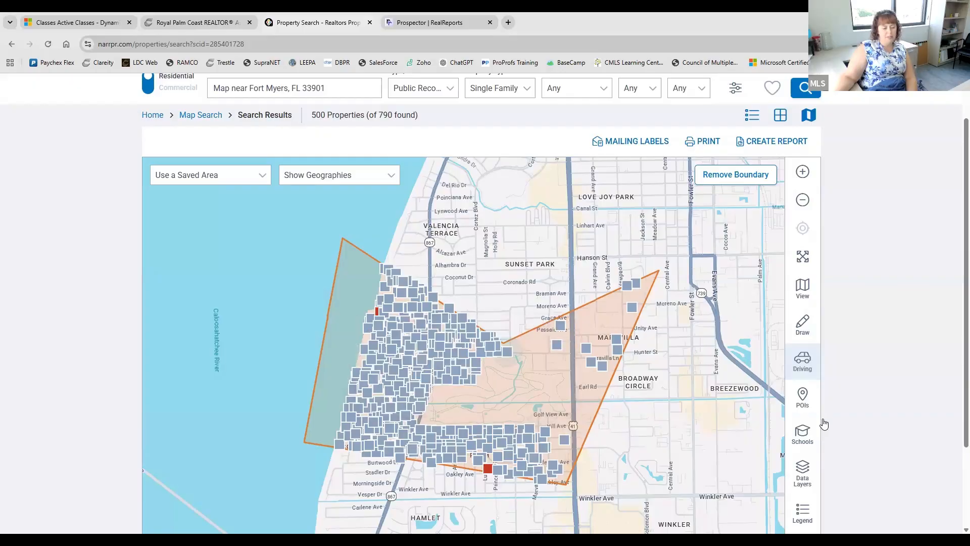
- Turn on points of interest, scroll through their list, and close it
click(806, 408)
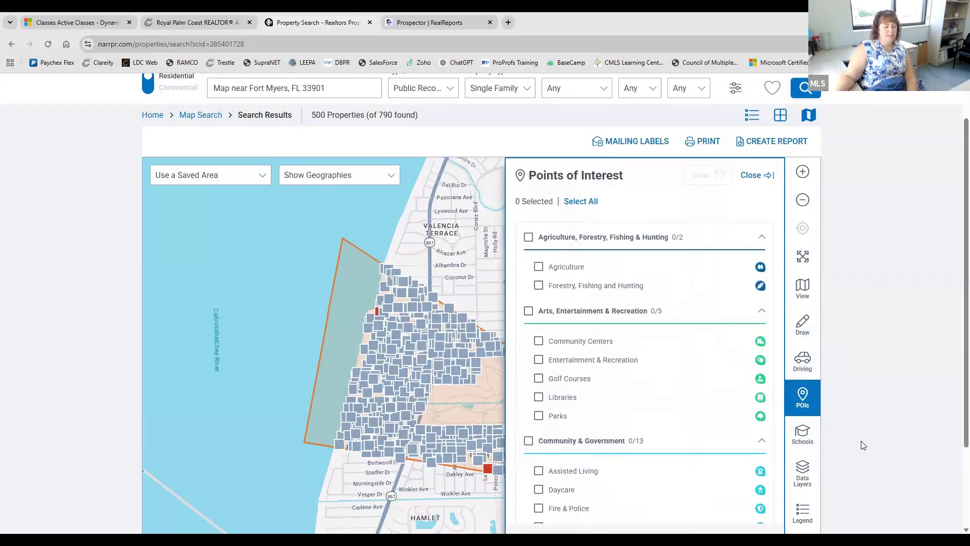
scroll(599, 334, down, 2)
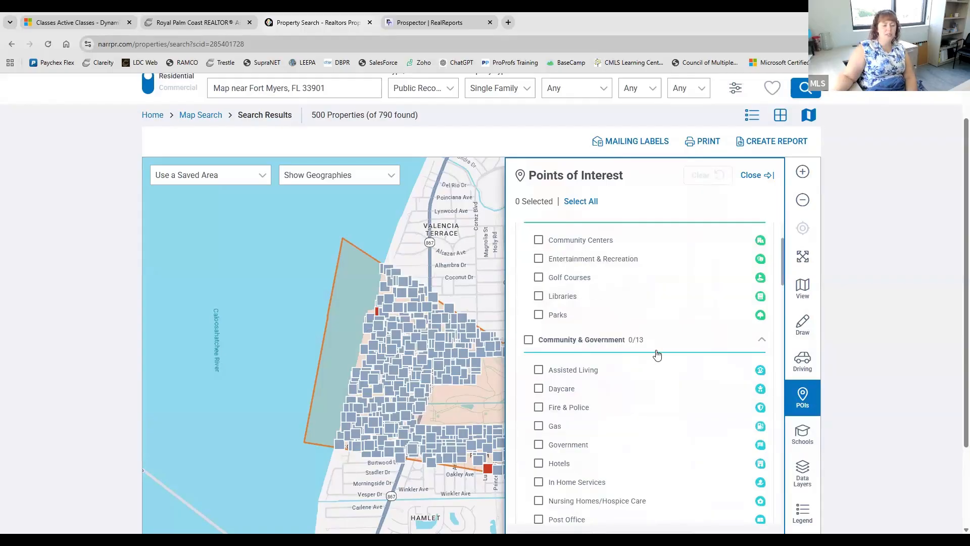
scroll(656, 353, up, 2)
click(773, 178)
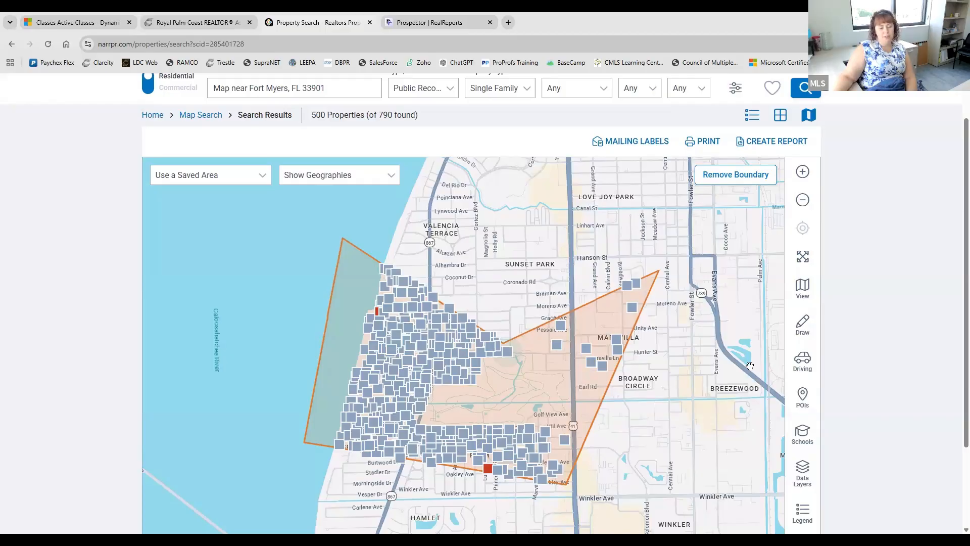
click(807, 443)
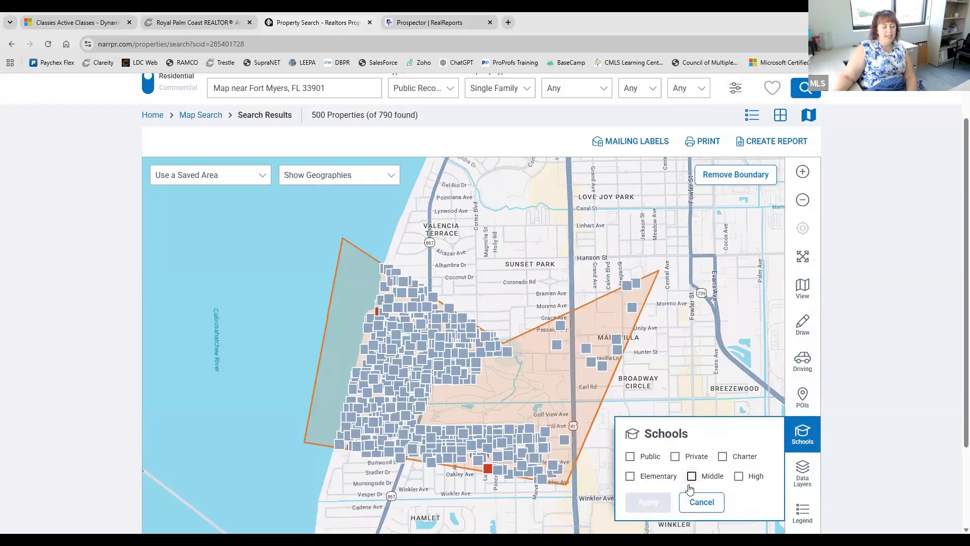
click(802, 441)
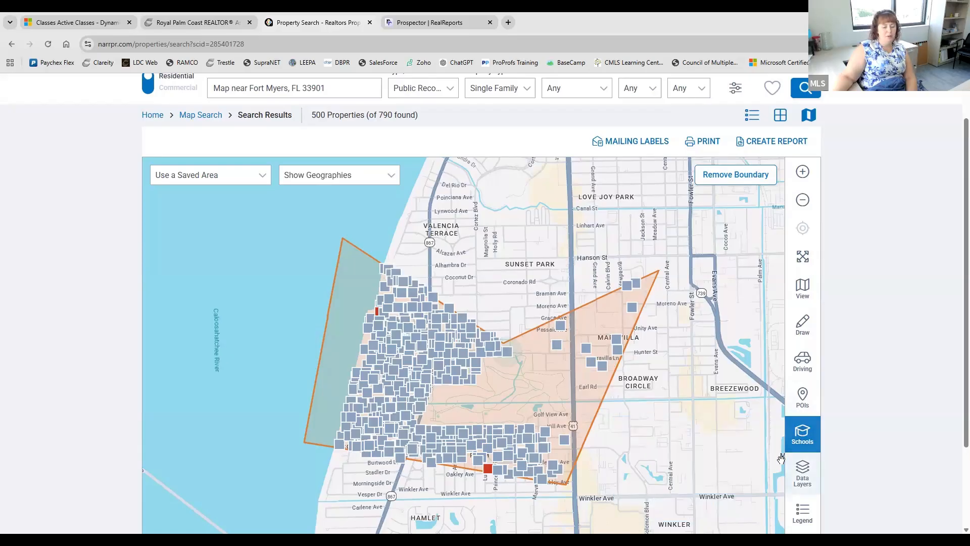
click(806, 491)
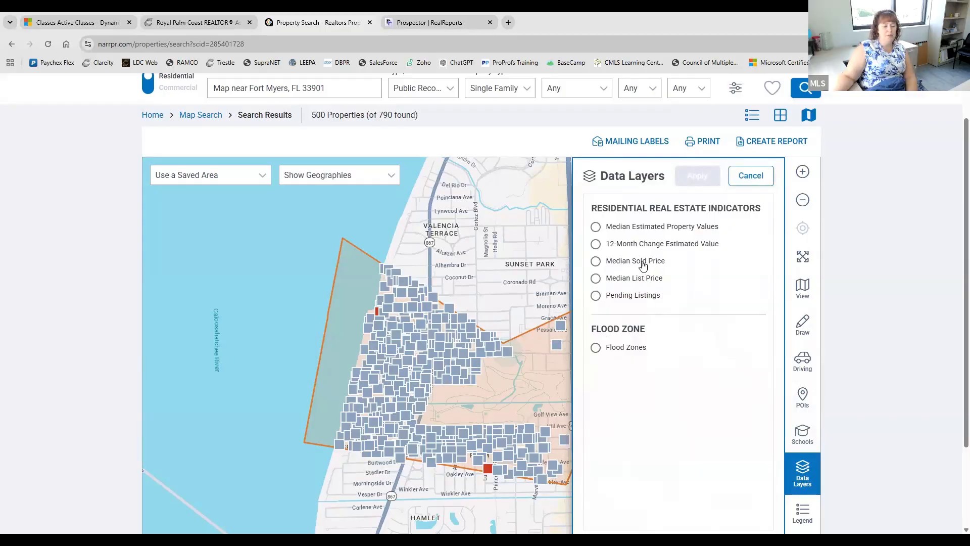
click(751, 176)
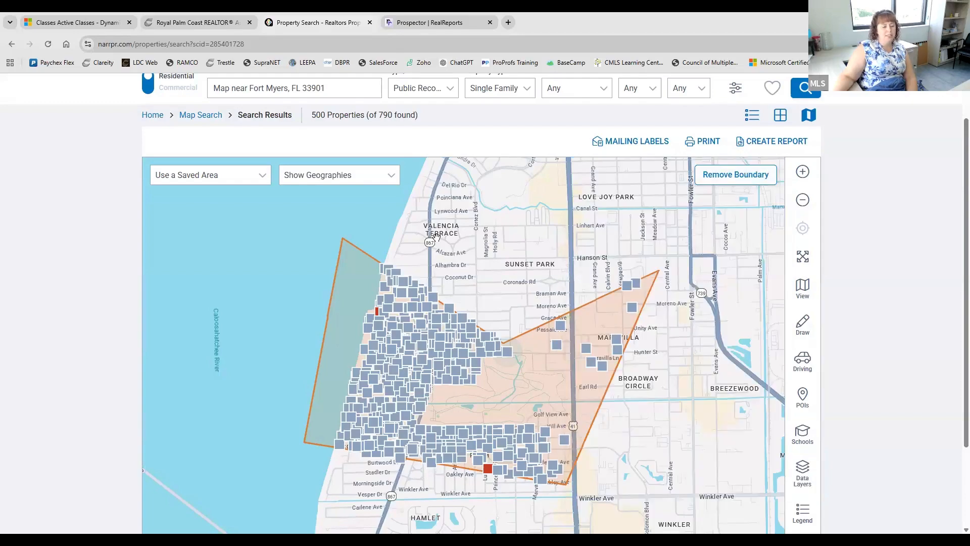
scroll(802, 445, down, 1)
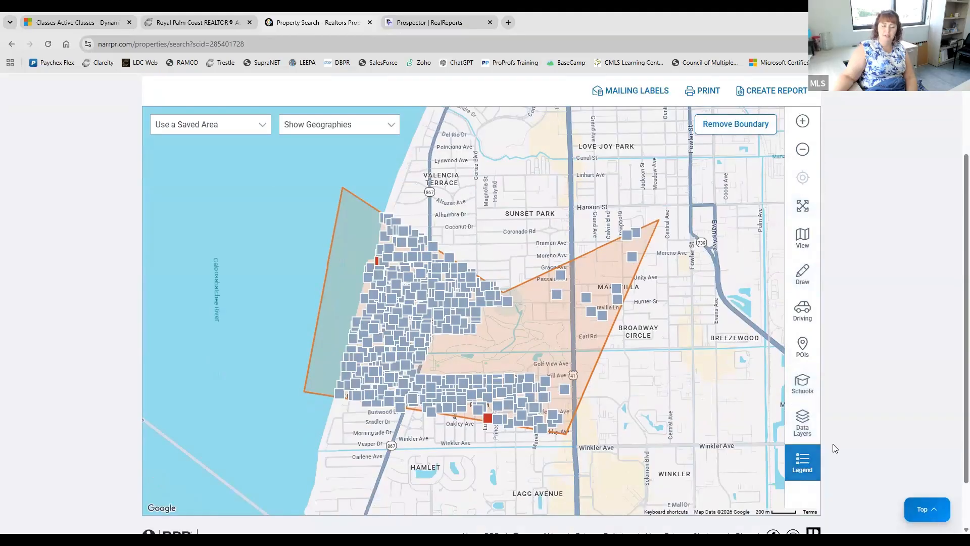
scroll(829, 408, up, 2)
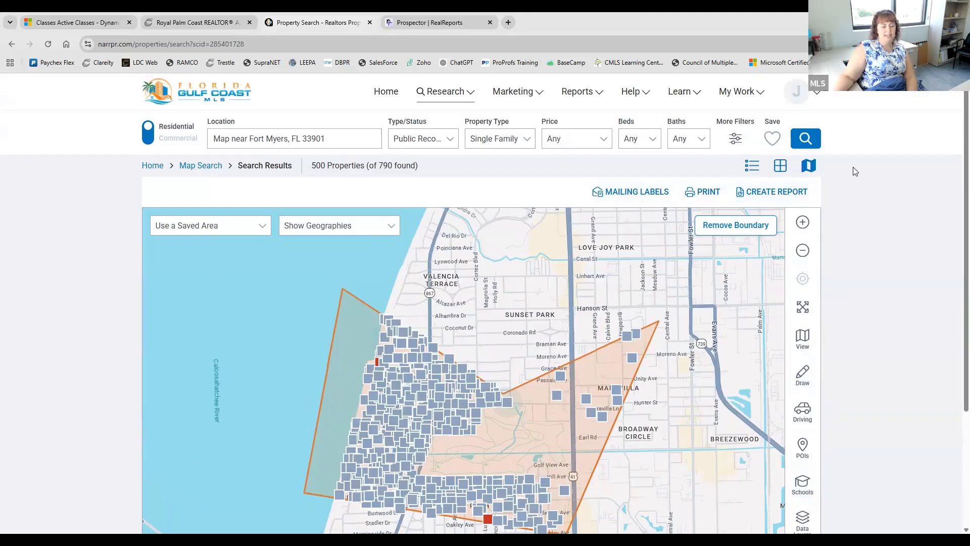
- Switch the results from property cards to a table list, then select and deselect all properties
click(780, 172)
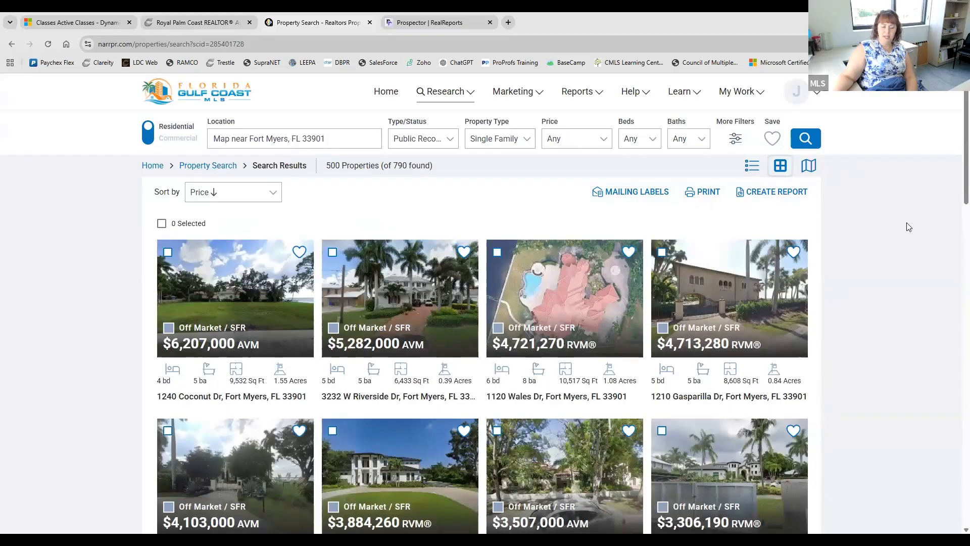
click(751, 167)
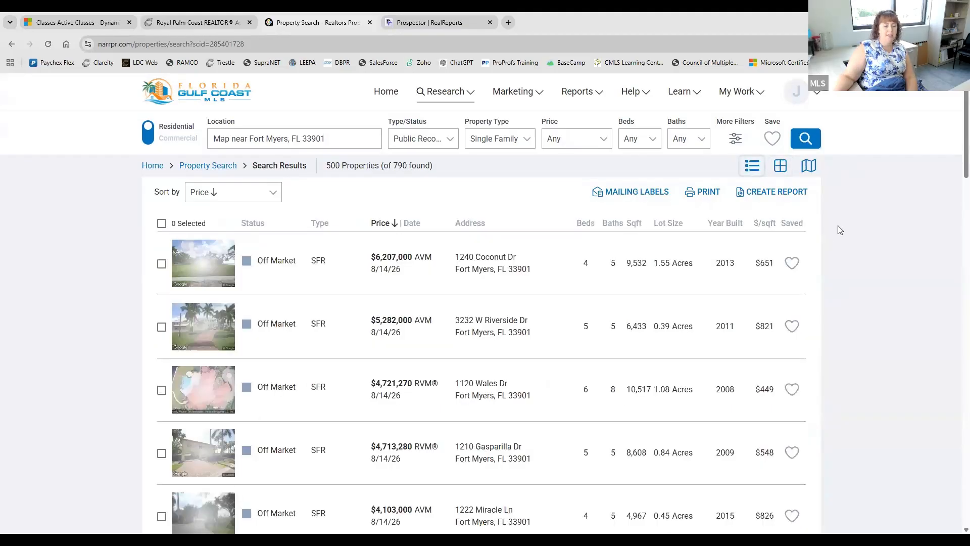
scroll(602, 387, down, 10)
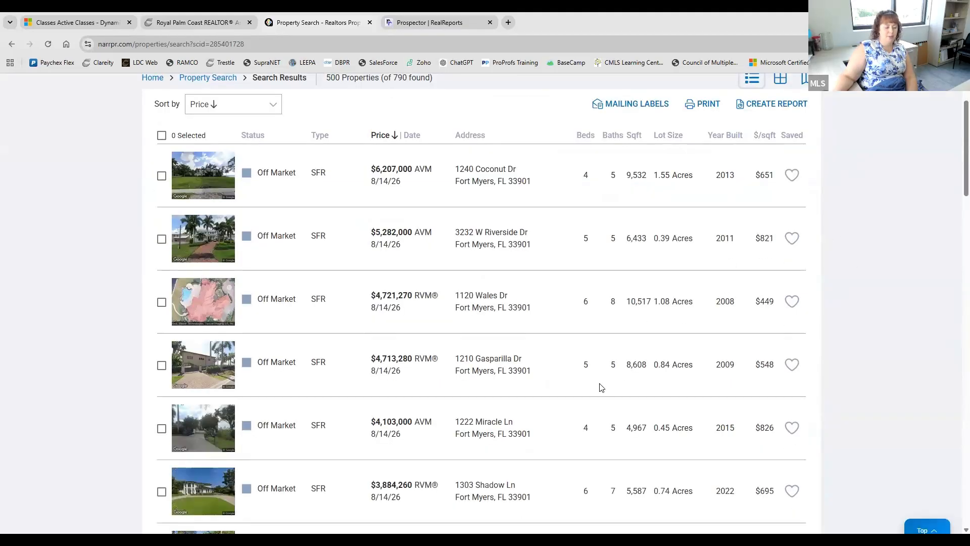
scroll(601, 387, up, 12)
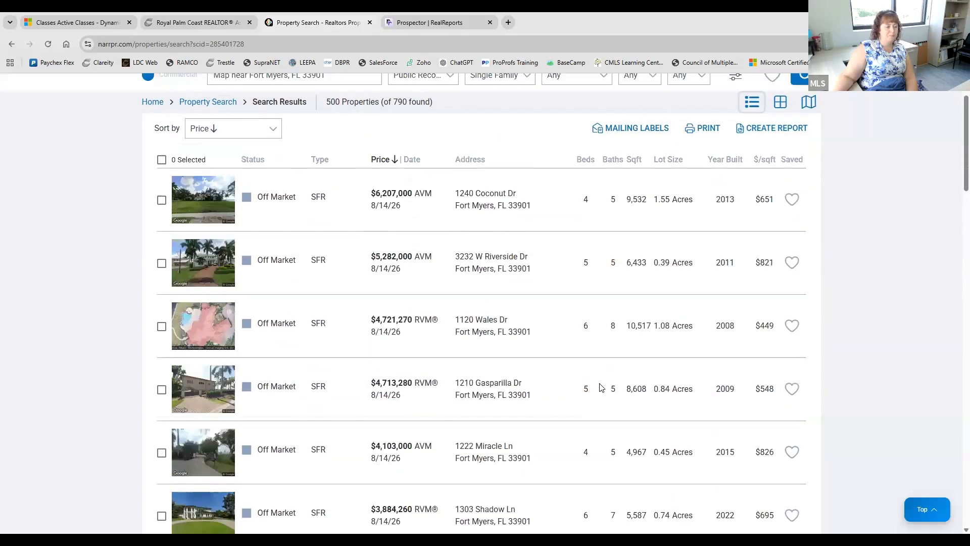
click(161, 224)
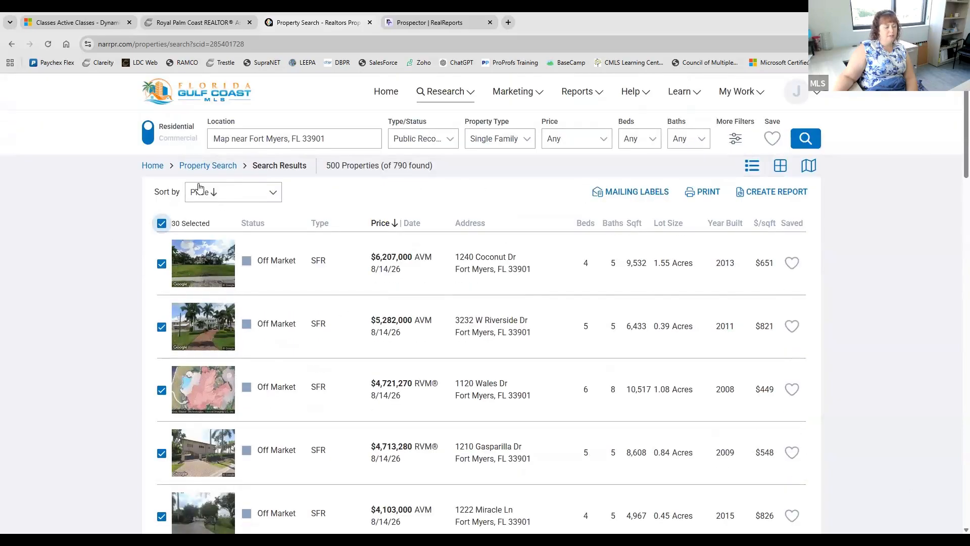
click(161, 223)
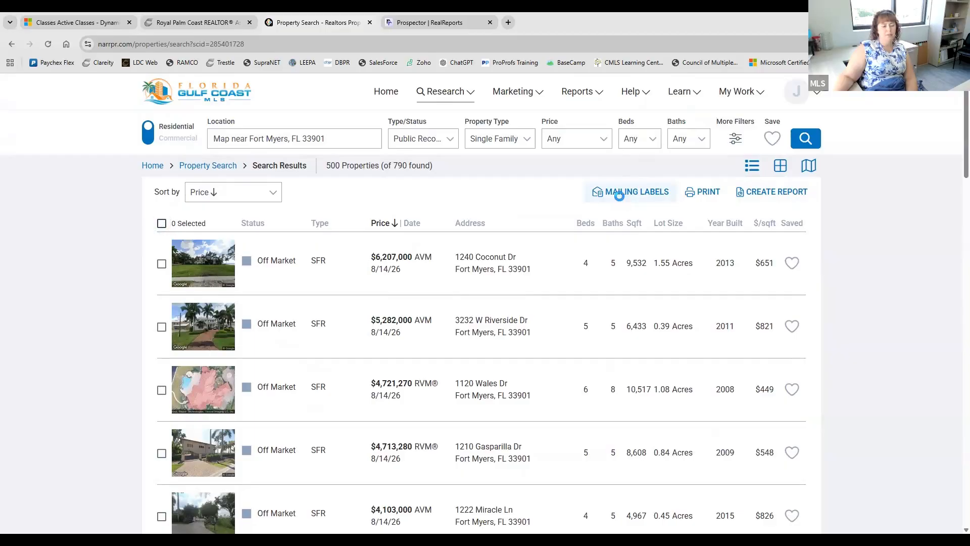
- Set up mailing labels as PDF Avery 5160, addressed to 'Current Resident'
click(621, 197)
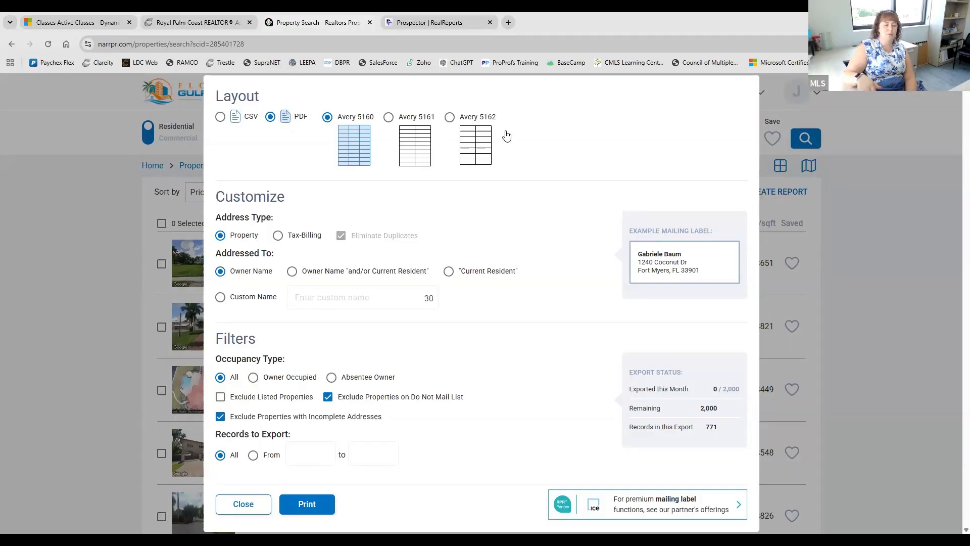
click(220, 117)
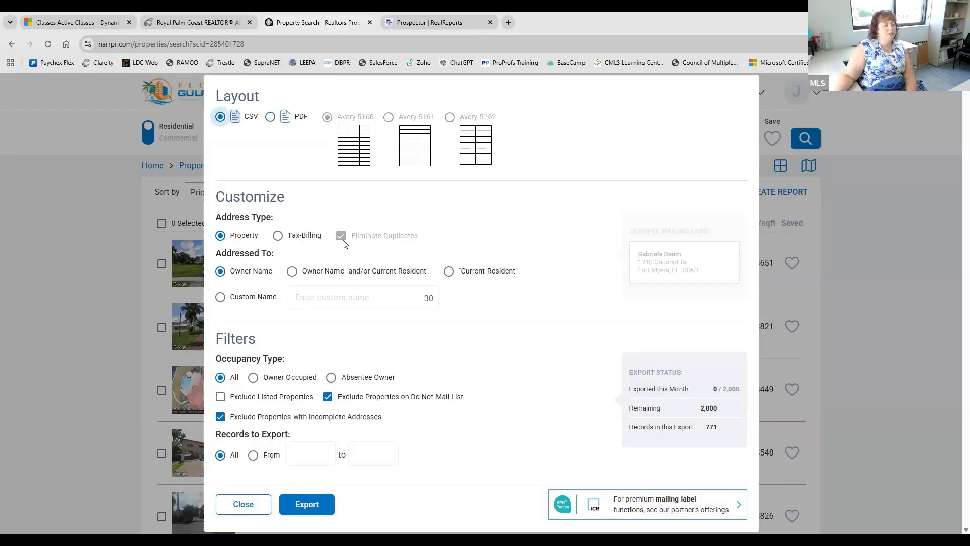
click(271, 116)
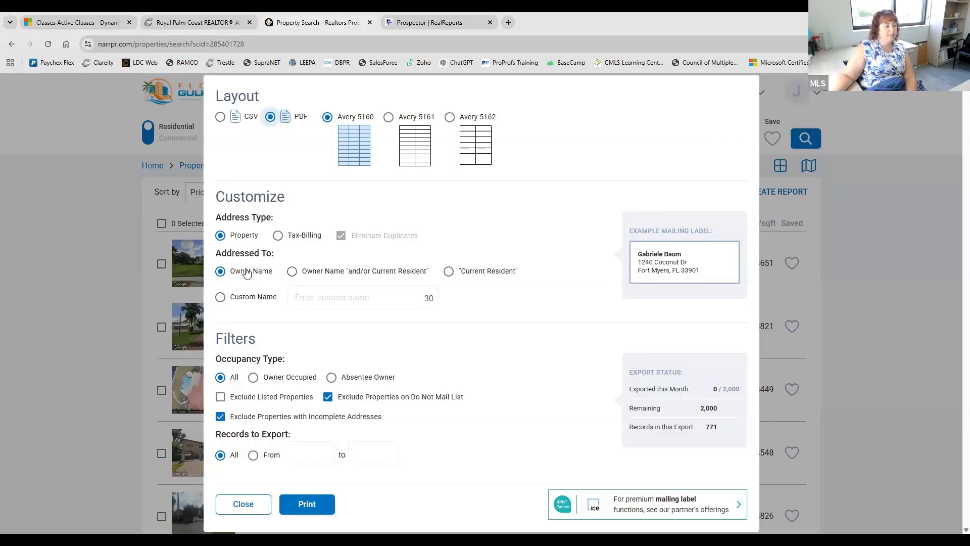
click(293, 273)
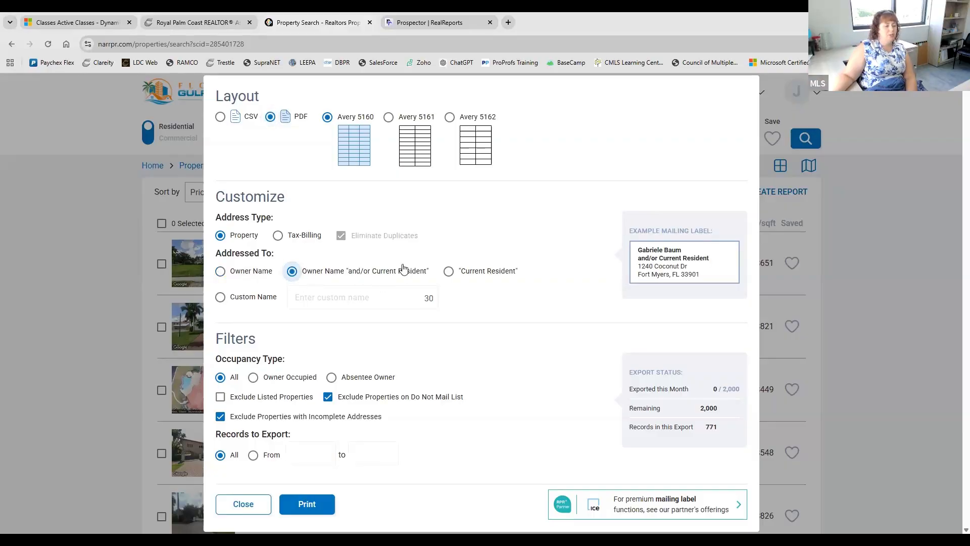
click(448, 271)
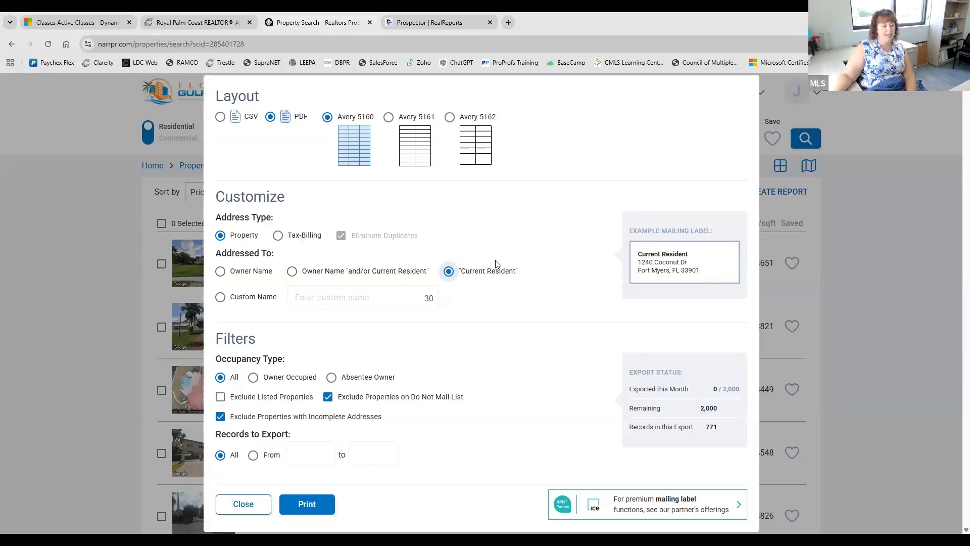
- Address the mailing labels to the custom name 'My Future Seller'
click(220, 297)
click(352, 299)
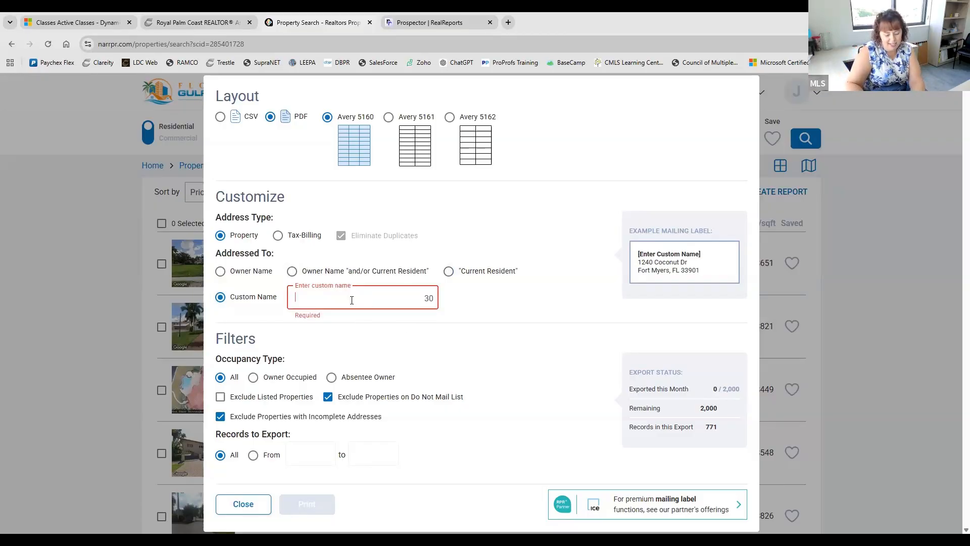
text(My Future)
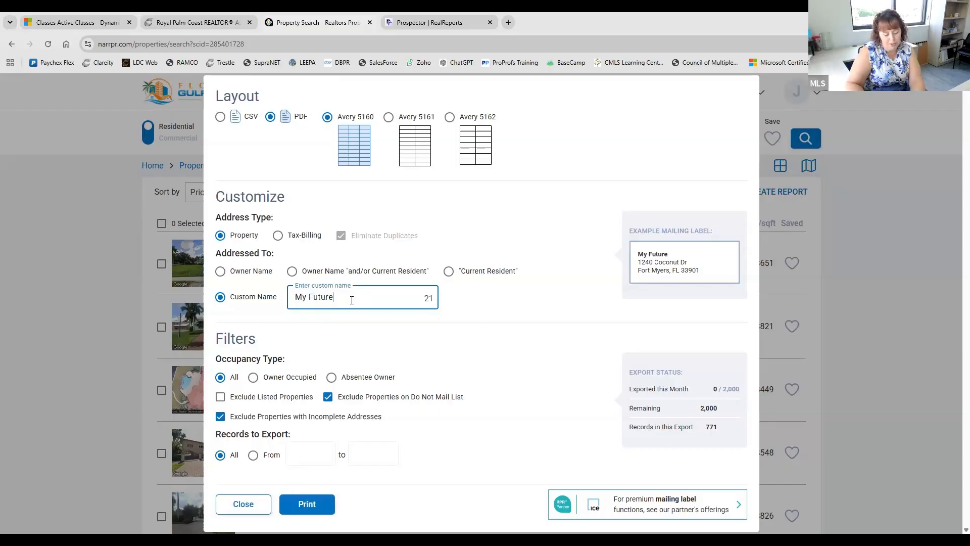
text( Seller)
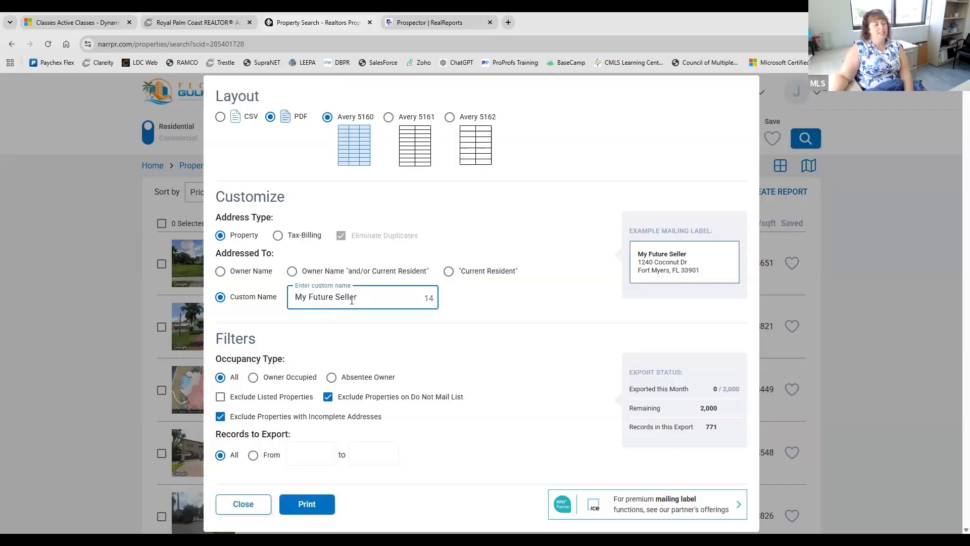
triple_click(298, 305)
click(467, 306)
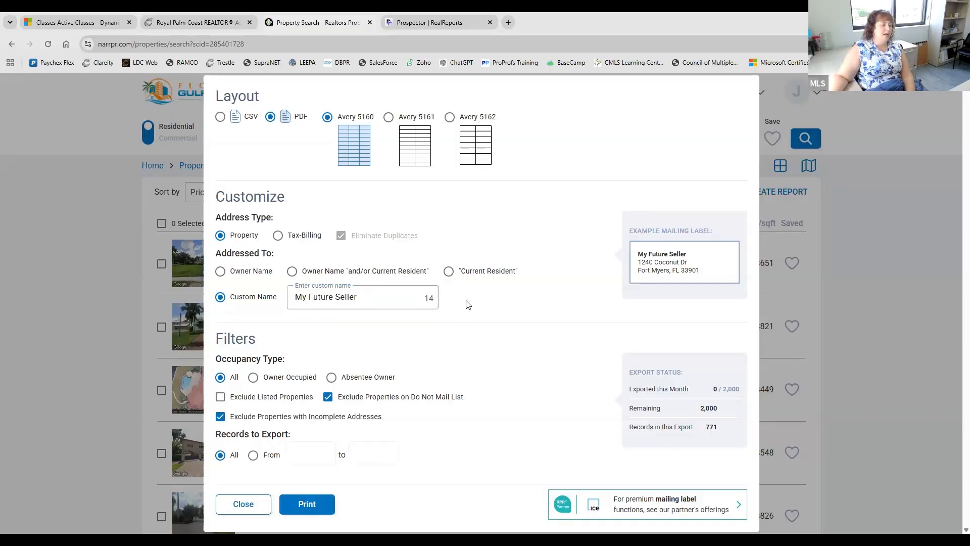
triple_click(339, 306)
click(498, 309)
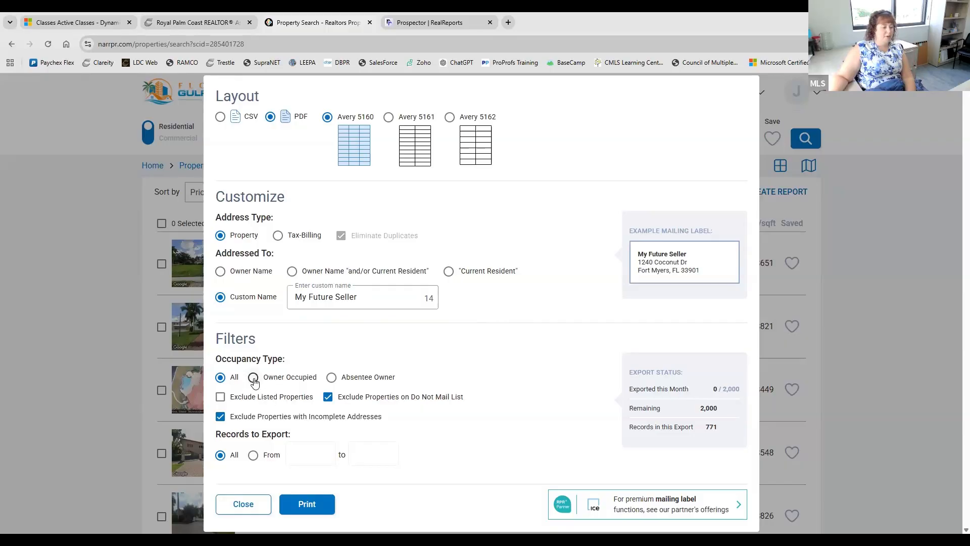
- Limit the label export to absentee owners, excluding listed properties, with all 116 records exported
click(253, 379)
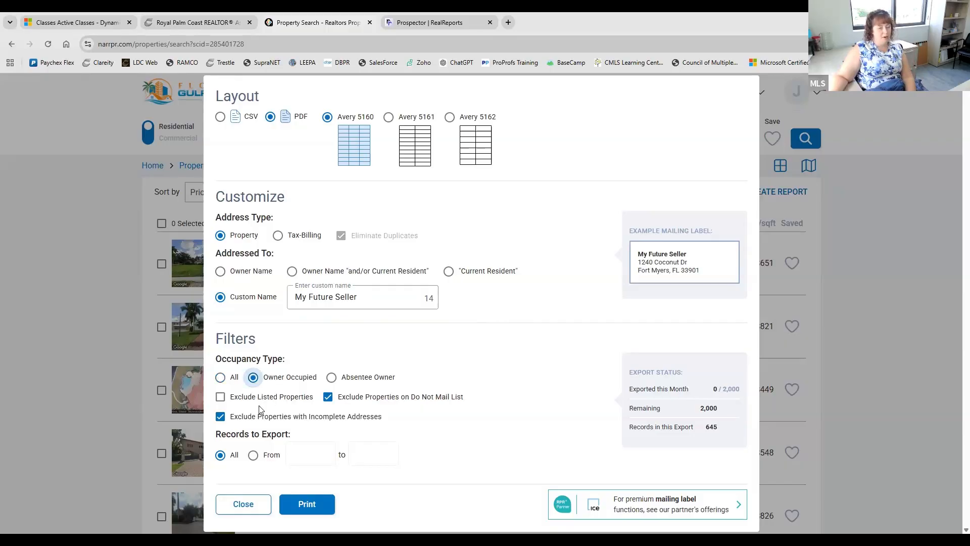
click(332, 378)
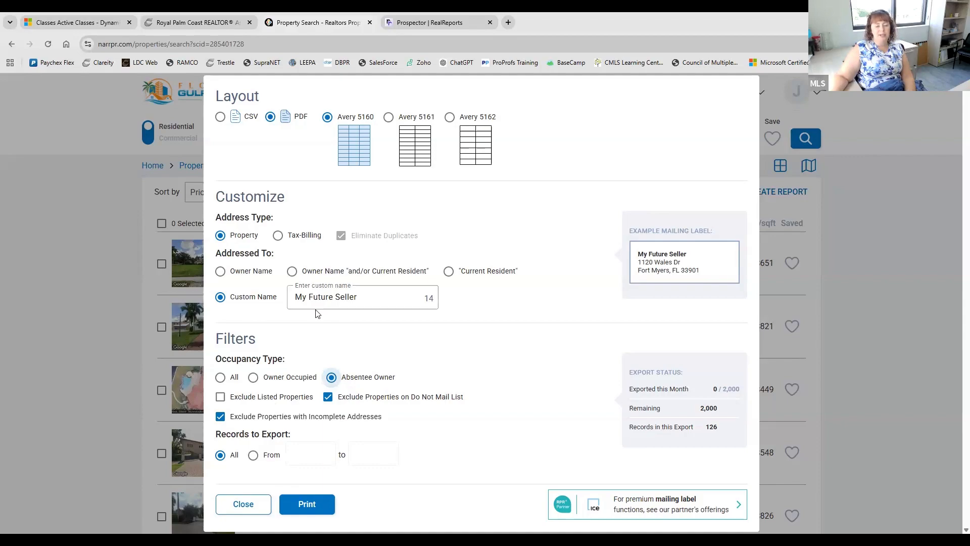
click(220, 397)
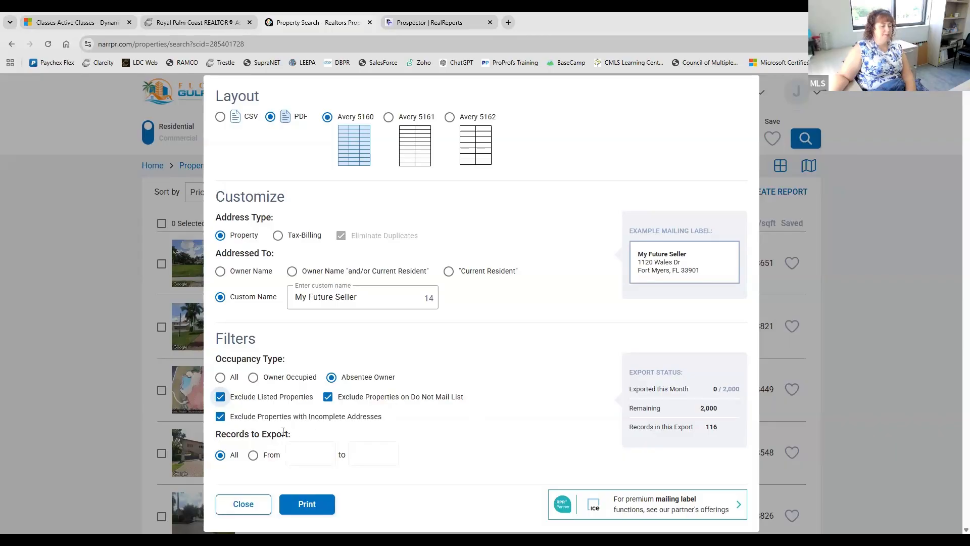
click(252, 455)
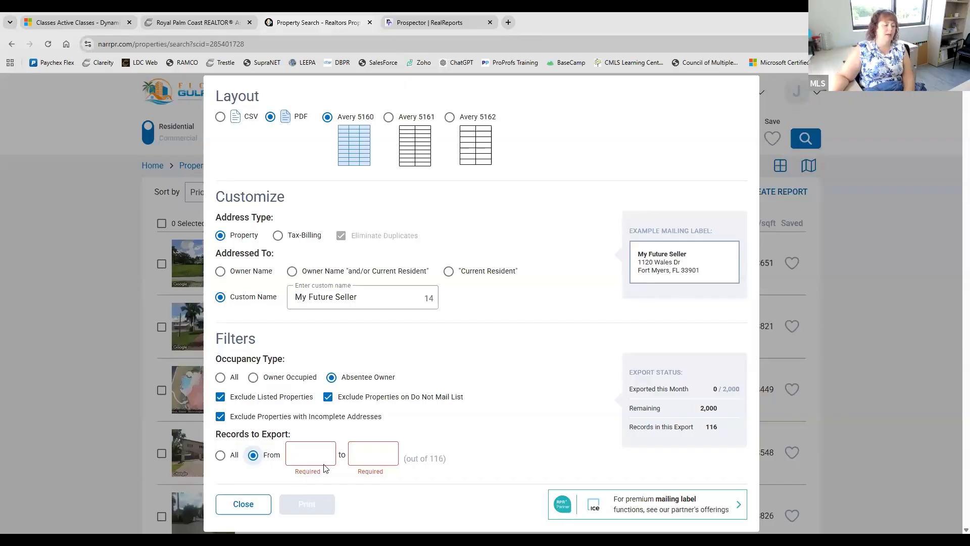
click(220, 455)
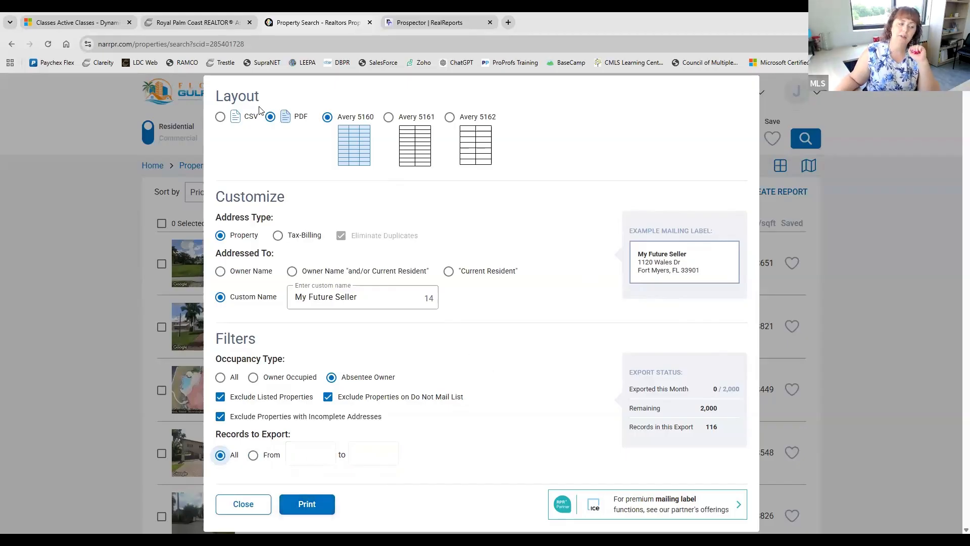
- Switch the labels to CSV, close the label settings, and print-preview the results list
click(221, 116)
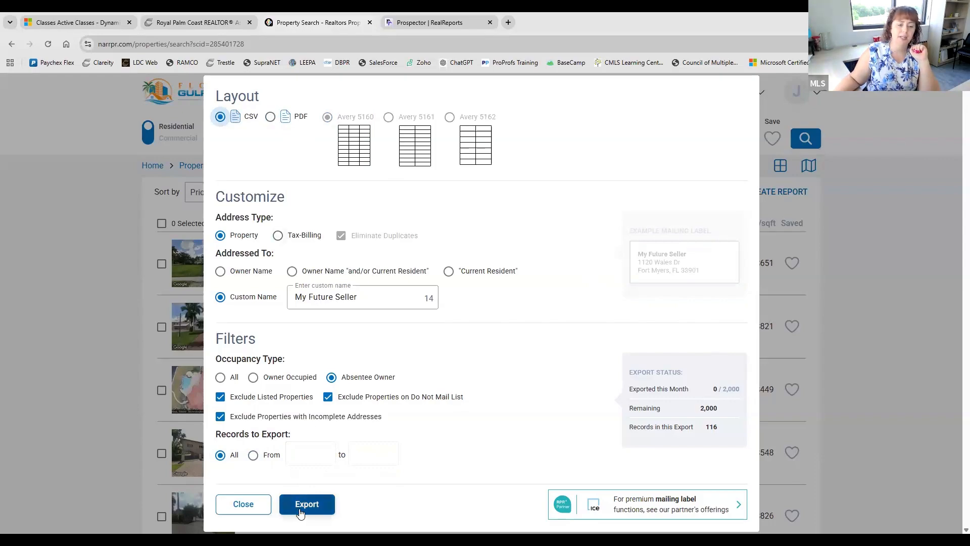
click(238, 506)
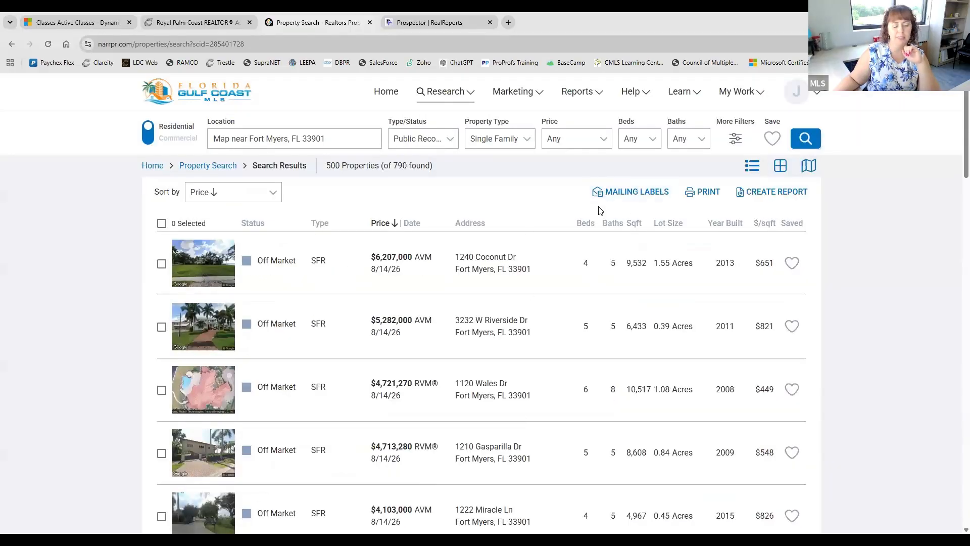
click(705, 194)
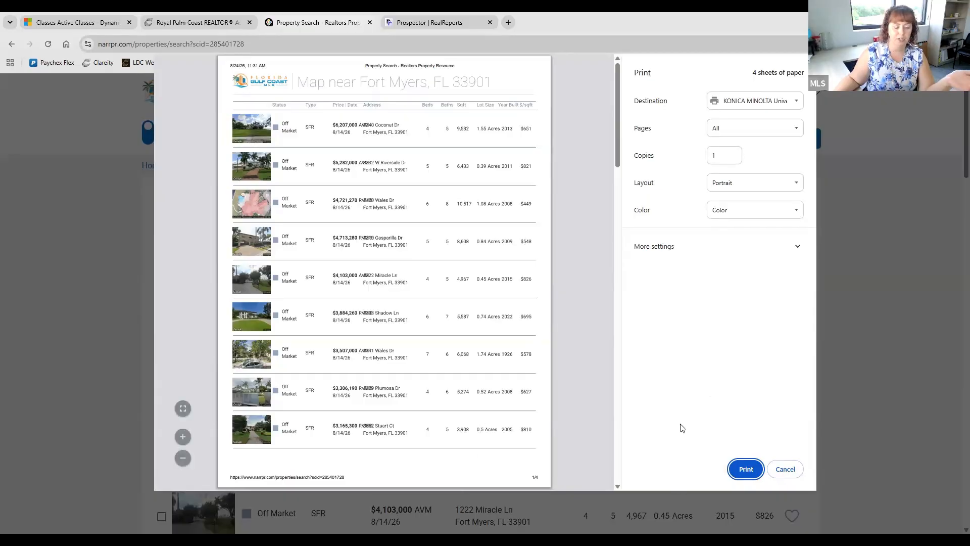
- Cancel printing to return to the 500-property results list
click(798, 470)
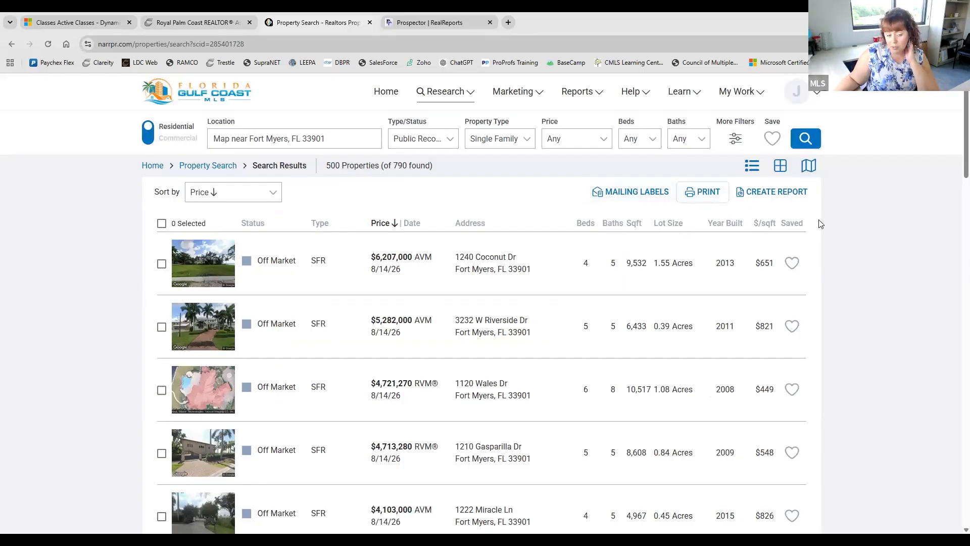
- Show the Create Report templates: Market Trends, Market Activity and Neighborhood
click(747, 199)
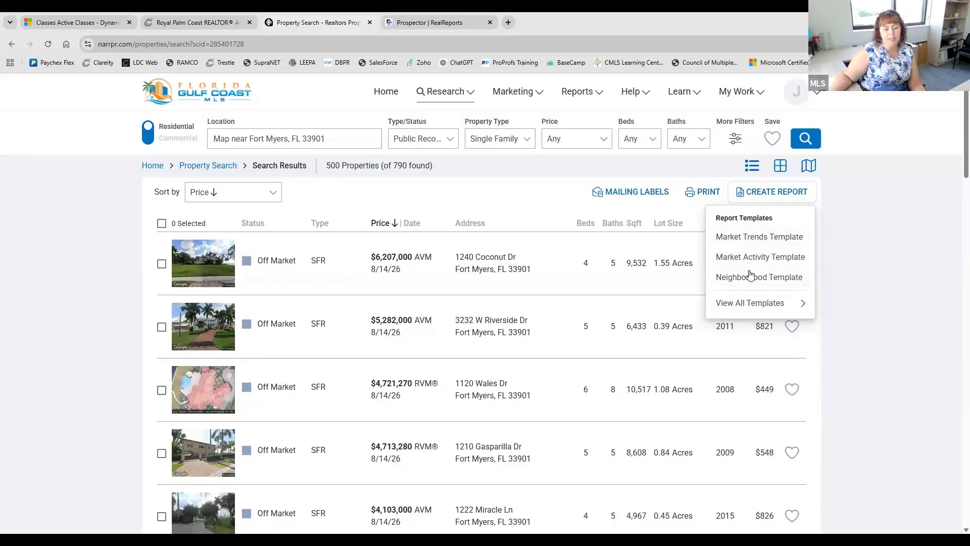
- Browse the full report templates list, then return to the RPR home page
click(769, 308)
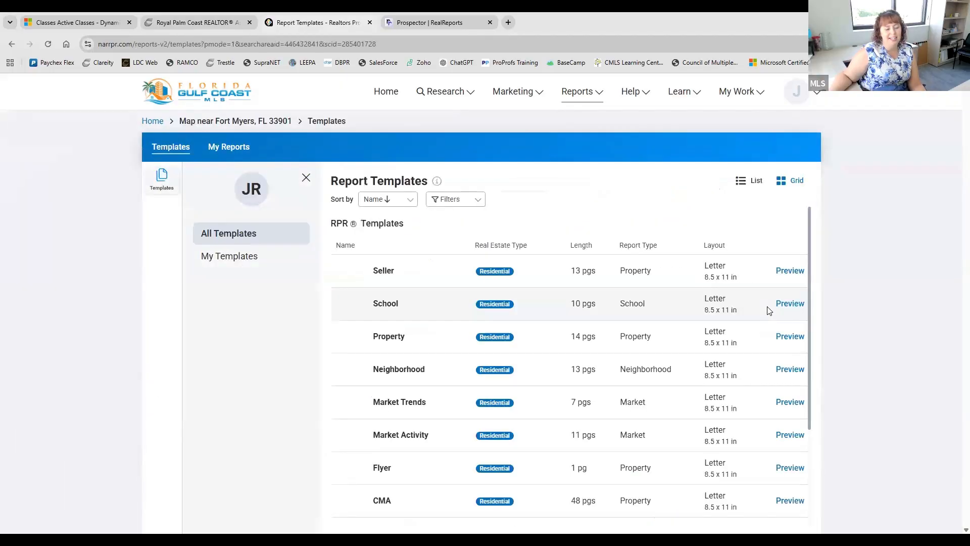
scroll(695, 321, down, 3)
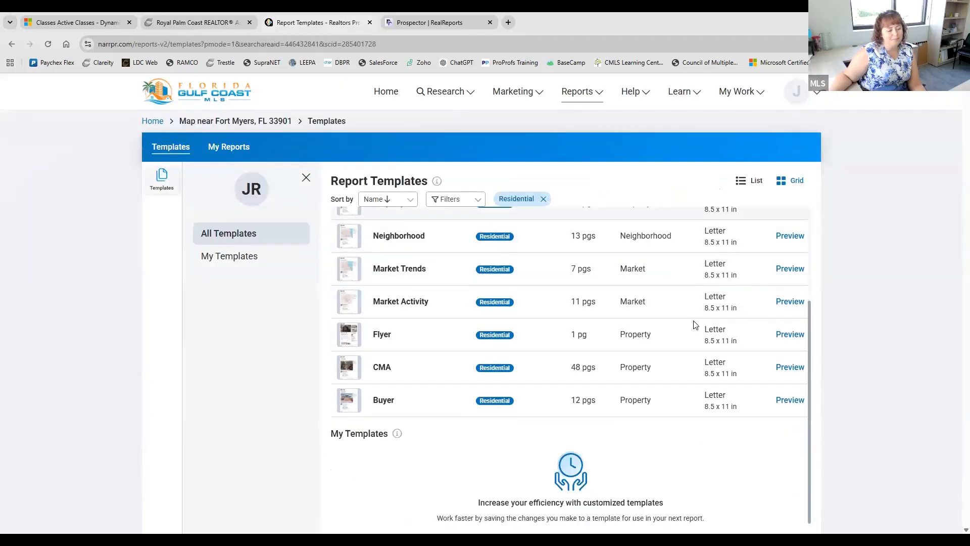
scroll(695, 324, up, 3)
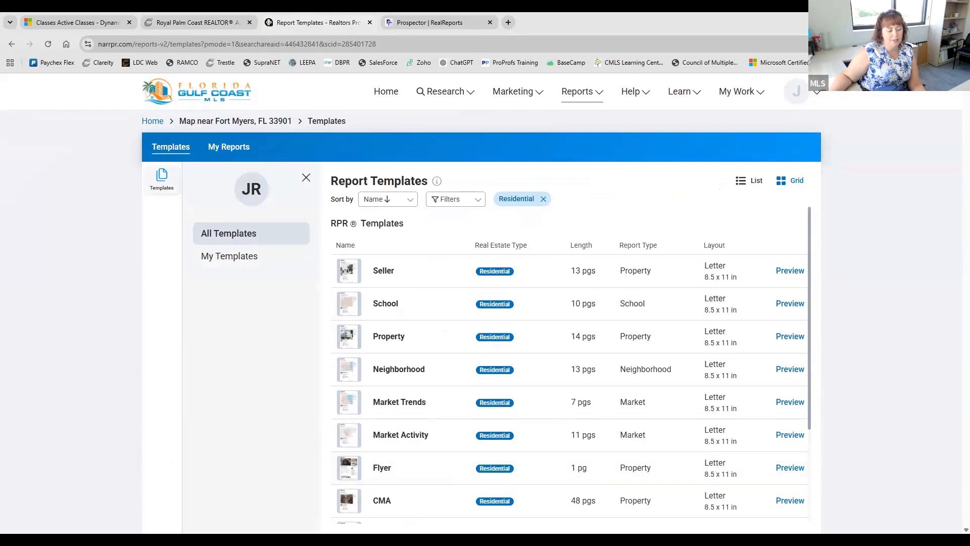
click(154, 121)
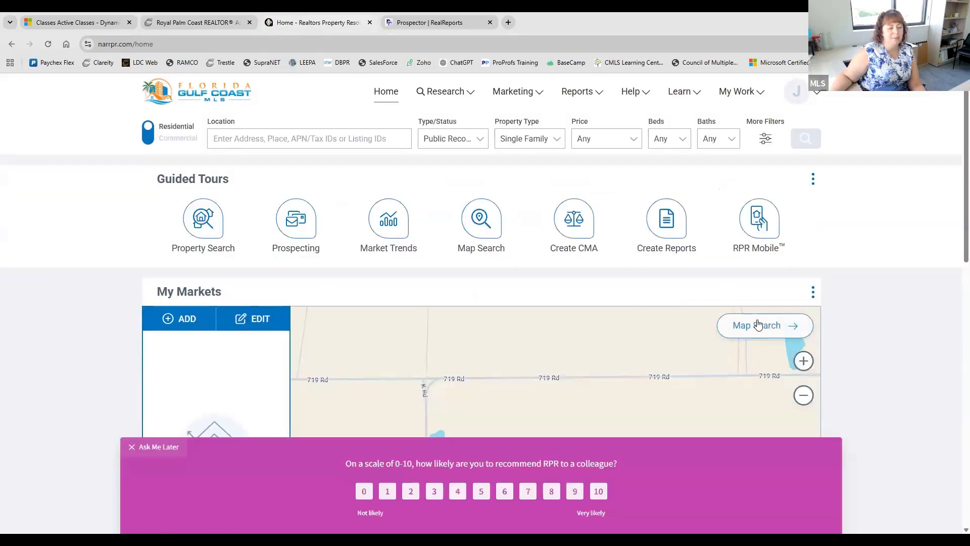
- Start a map search with the location set to Fort Myers, FL 33901
click(756, 325)
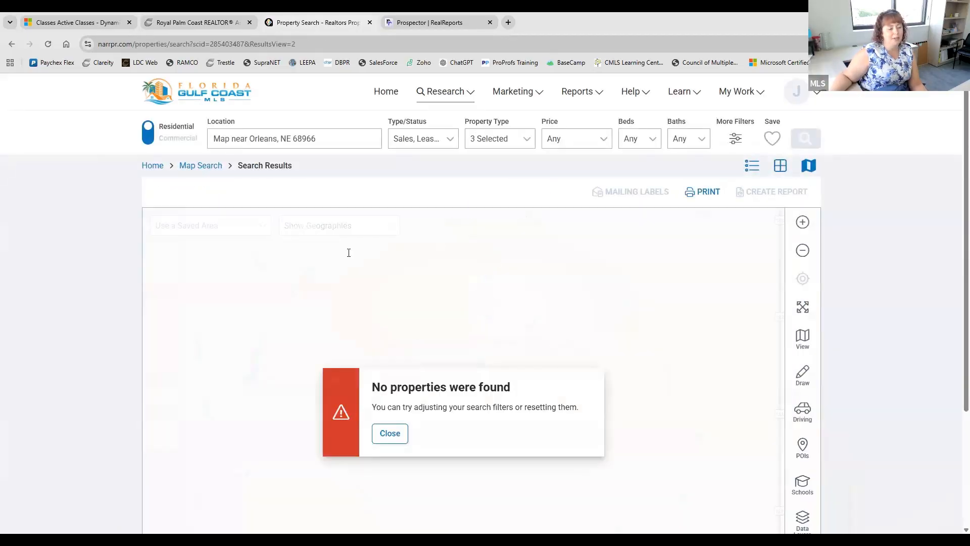
click(286, 134)
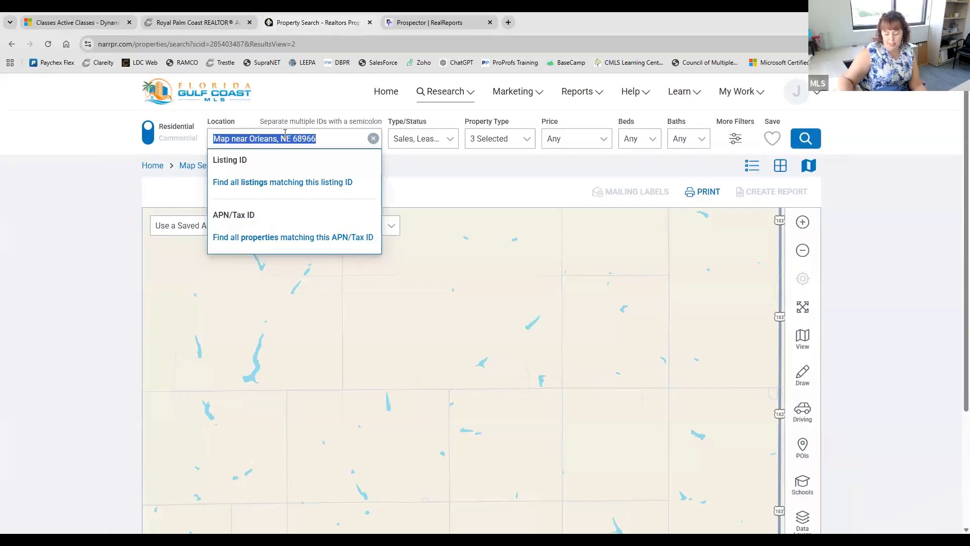
text(3390)
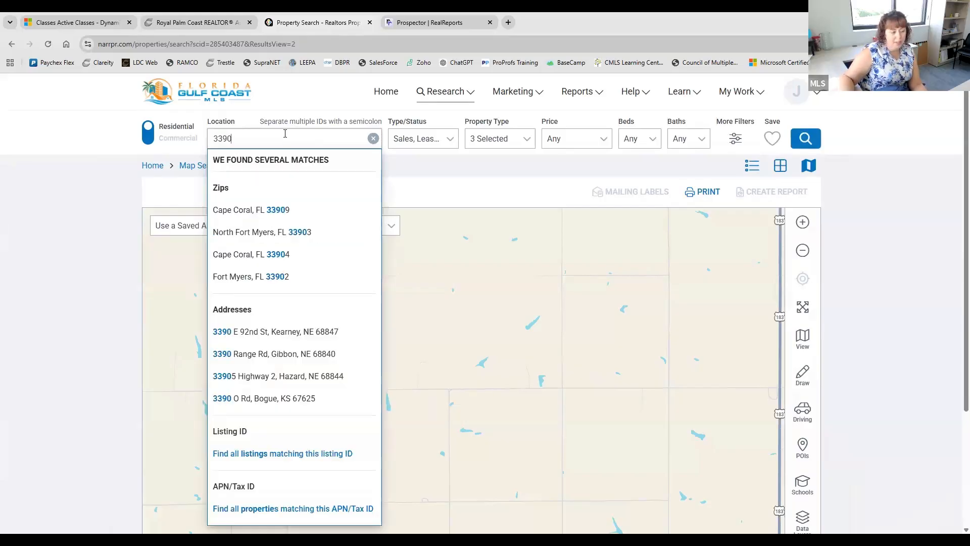
text(1)
click(303, 208)
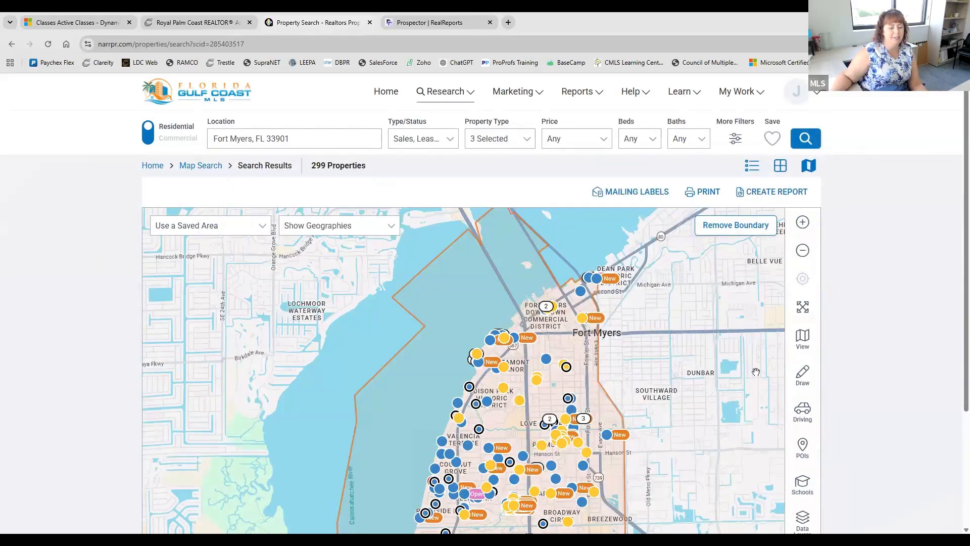
drag(686, 432, 682, 316)
- Draw a six-corner polygon over south Fort Myers and search only that area (66 properties)
click(801, 387)
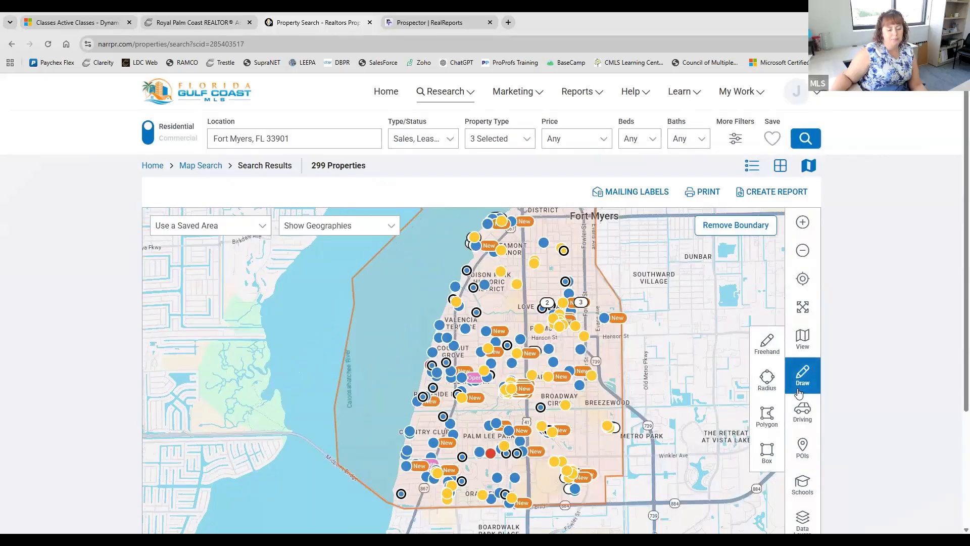
click(764, 416)
click(411, 309)
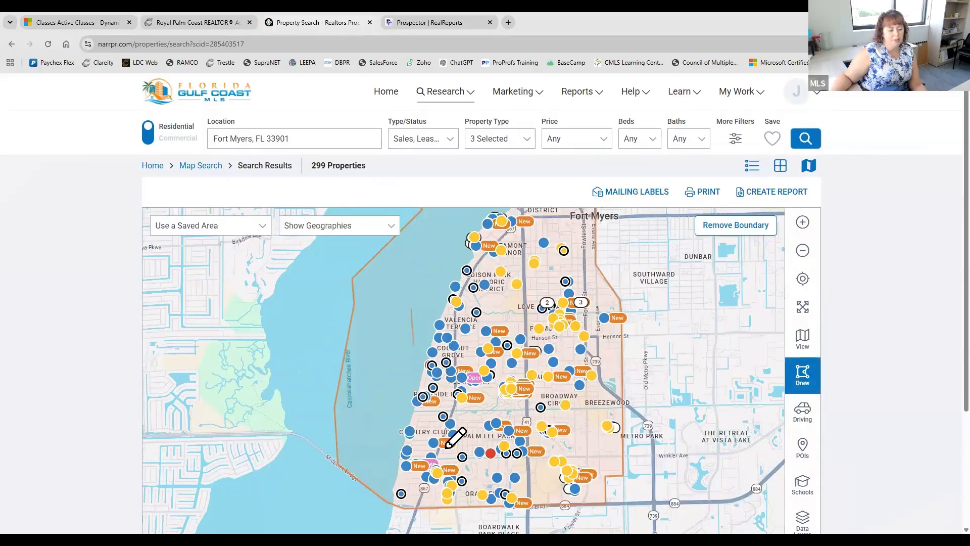
click(446, 448)
click(555, 362)
click(536, 289)
click(499, 360)
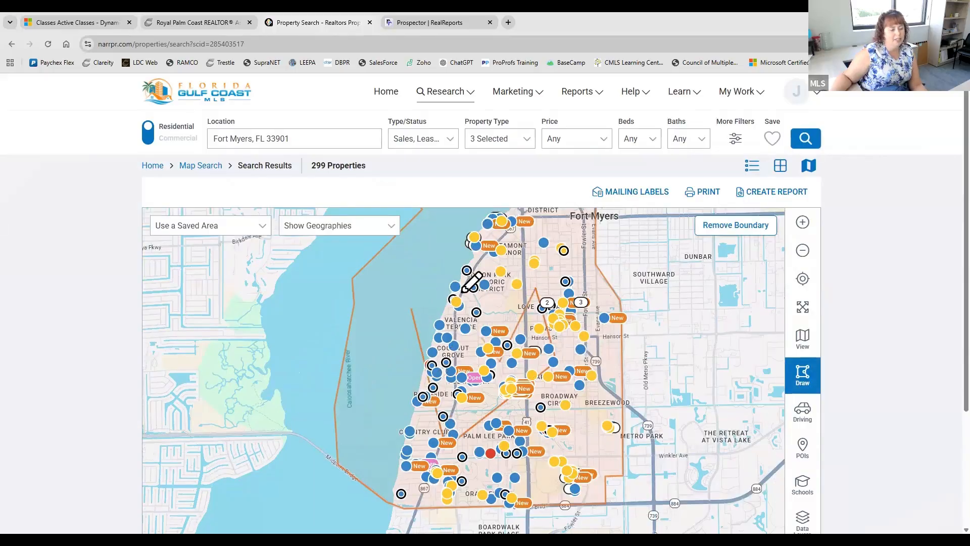
click(452, 296)
click(412, 309)
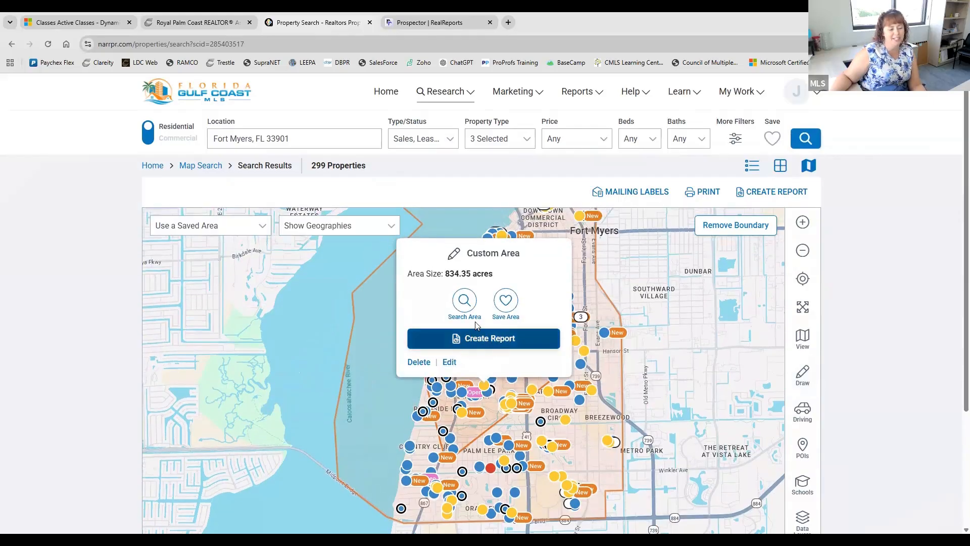
click(465, 309)
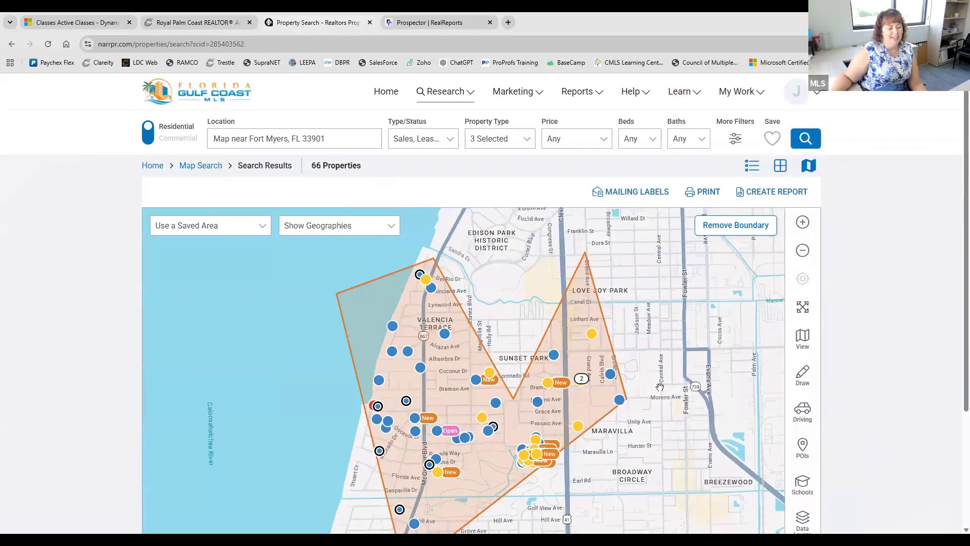
- Switch the polygon search's Type/Status to Public Records and rerun it, finding 1,585 properties
click(443, 144)
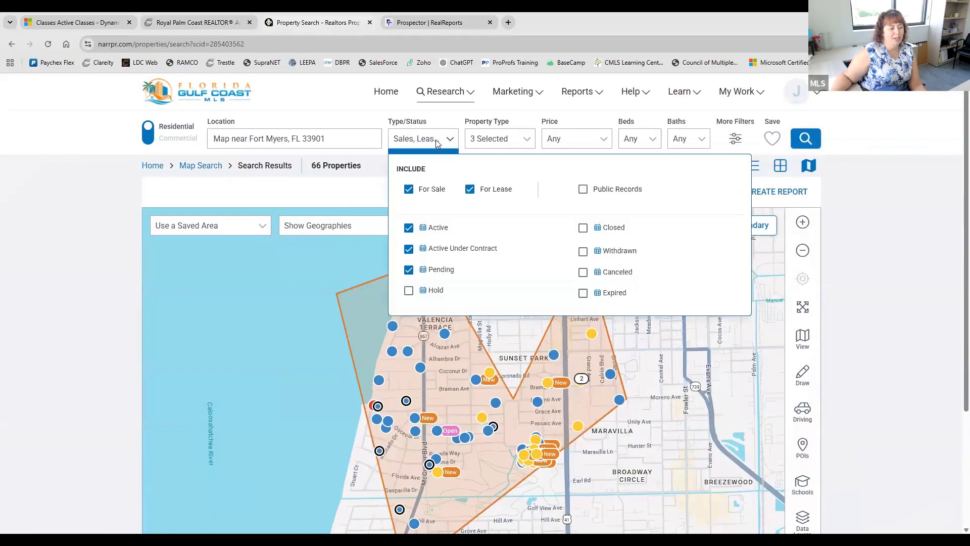
click(583, 189)
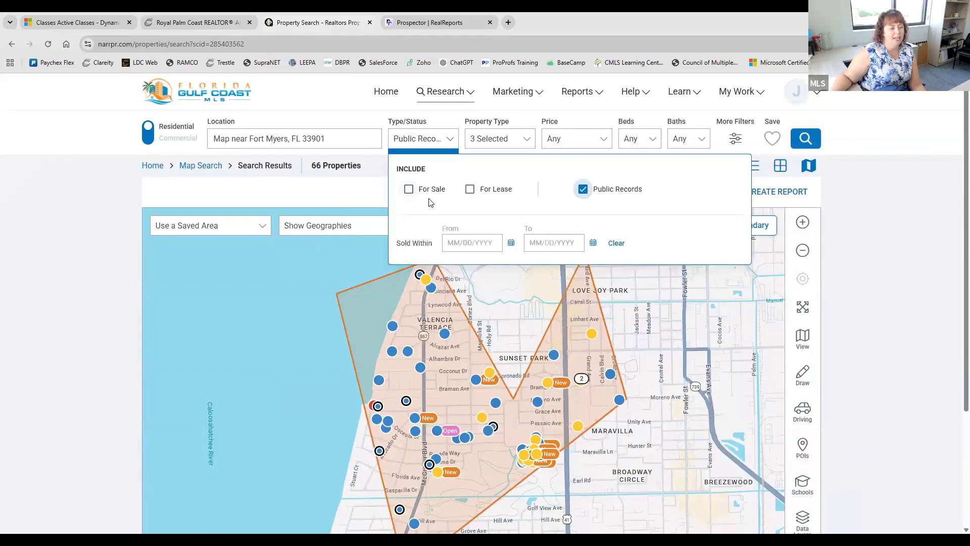
click(456, 143)
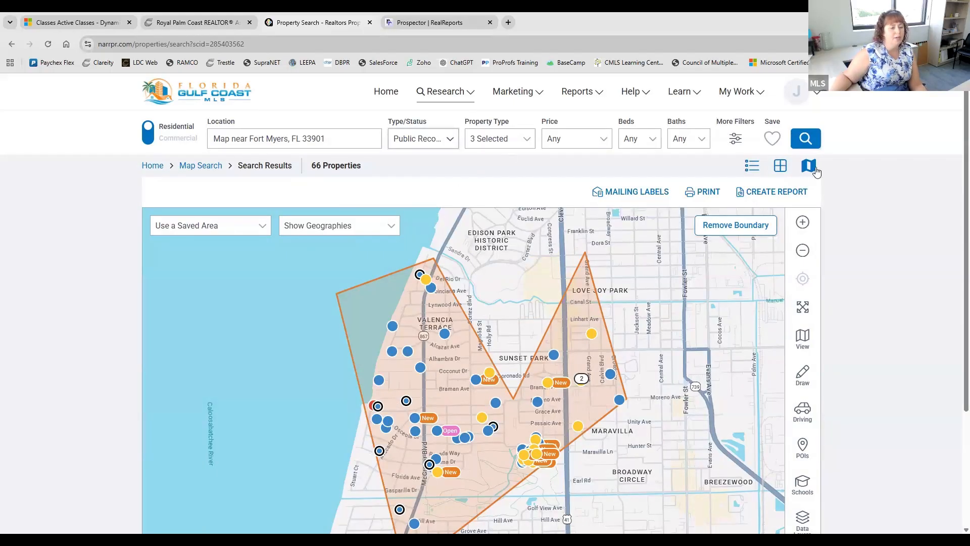
click(798, 145)
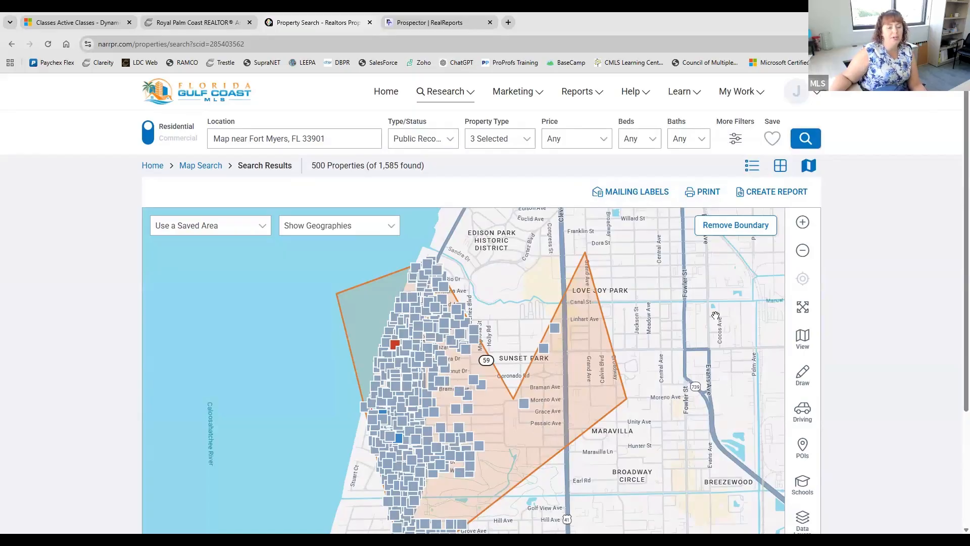
- Save the polygon public-records search, replacing the default name with 'Class example August'
click(773, 138)
triple_click(471, 302)
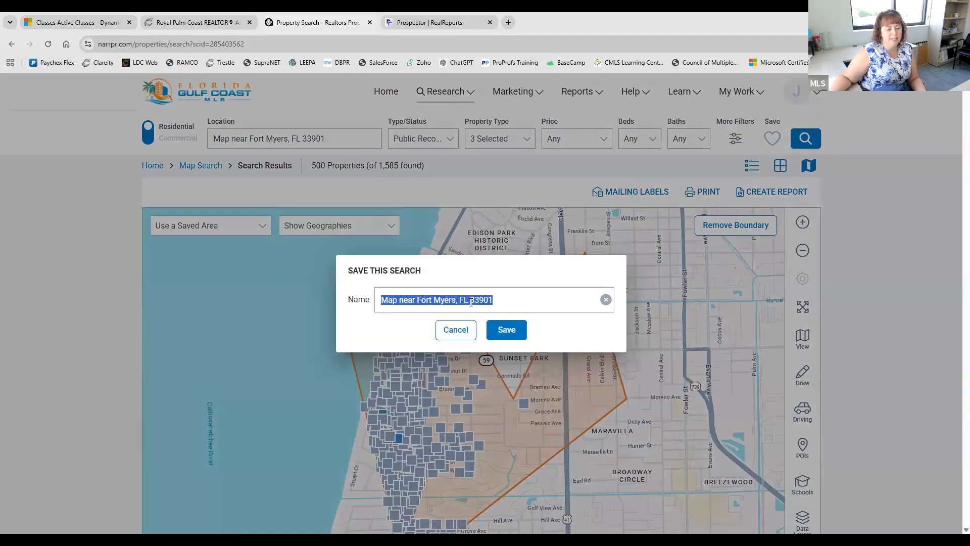
text(Clas)
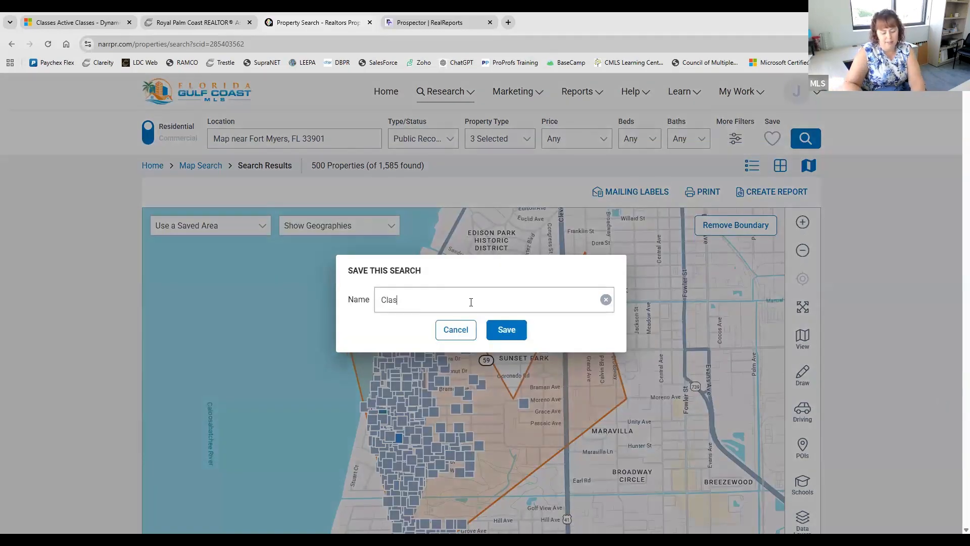
text(s example)
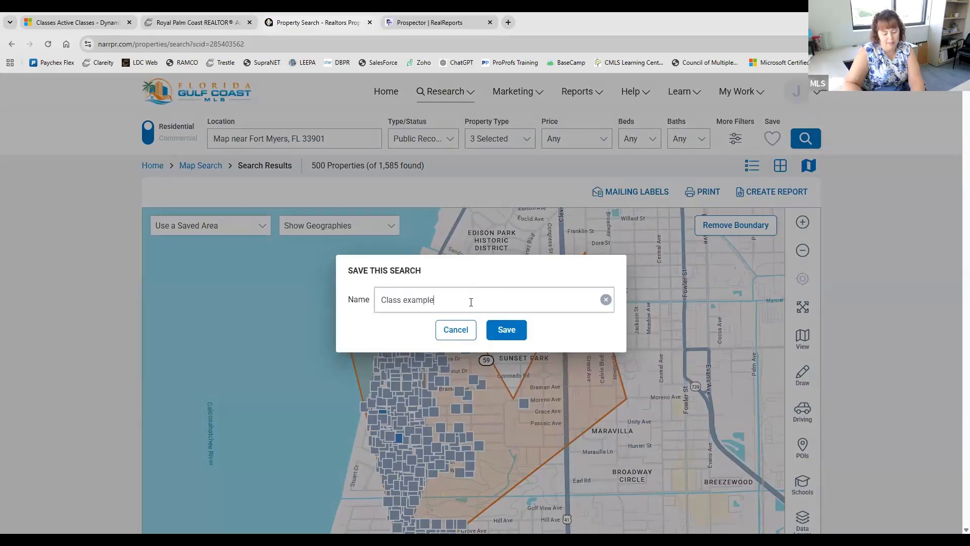
text( August)
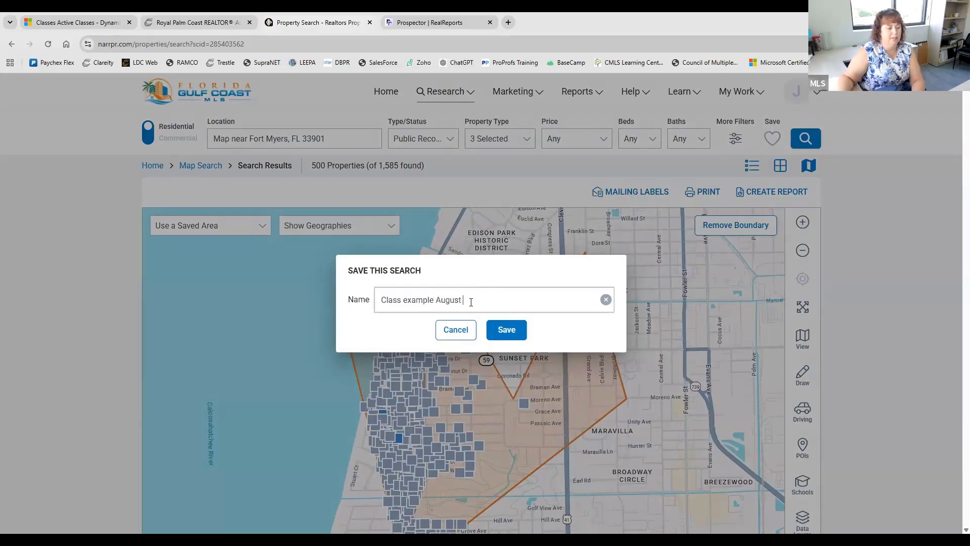
click(515, 331)
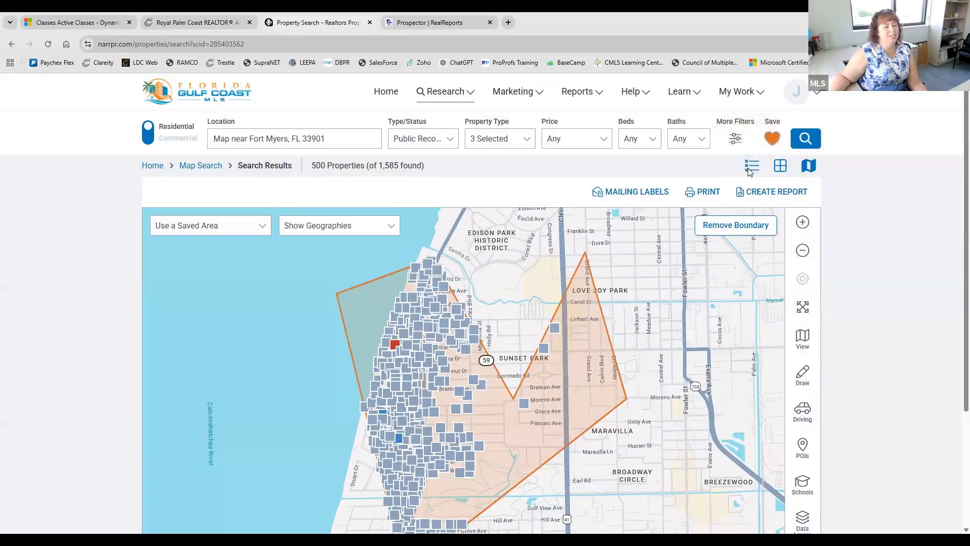
- Reopen 'Class example August' from My Saved Searches, showing 500 of 1,585 properties
click(744, 93)
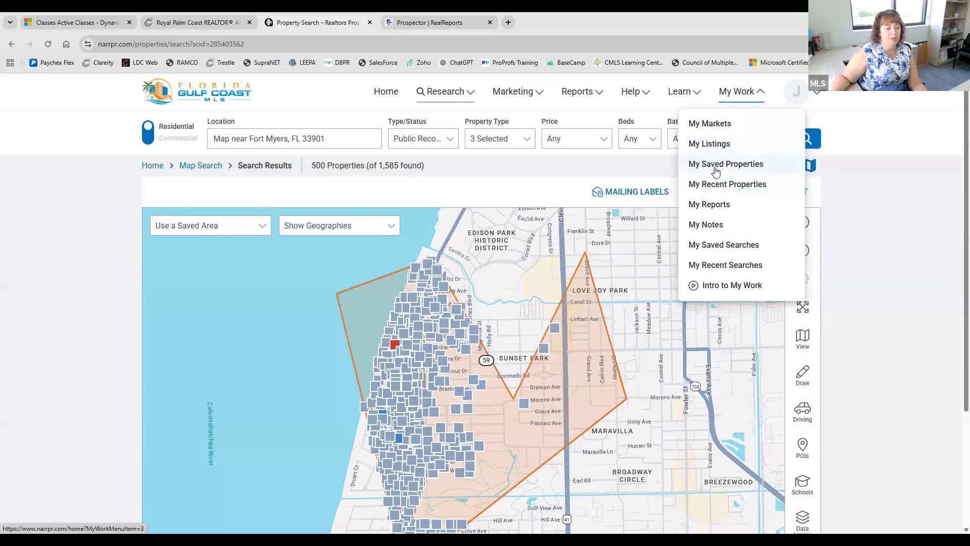
click(727, 248)
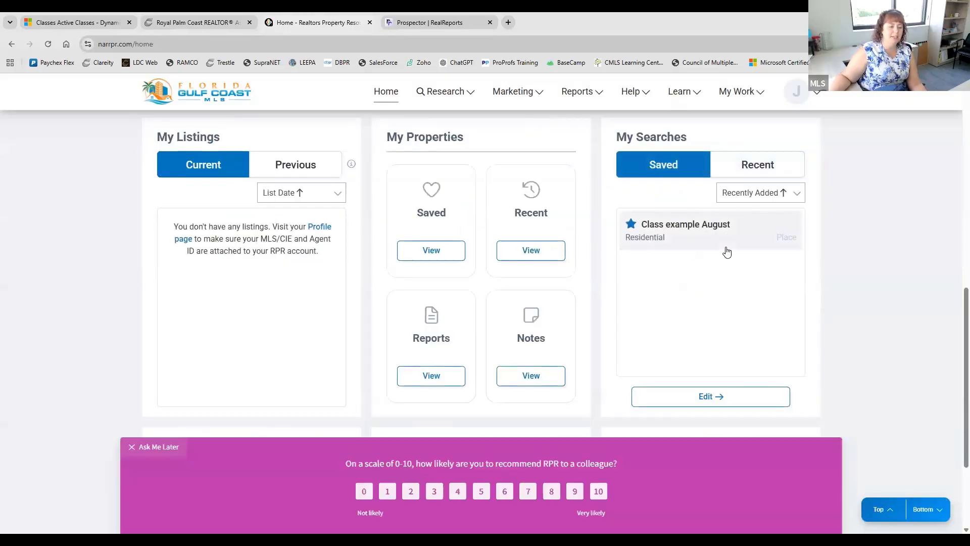
click(676, 238)
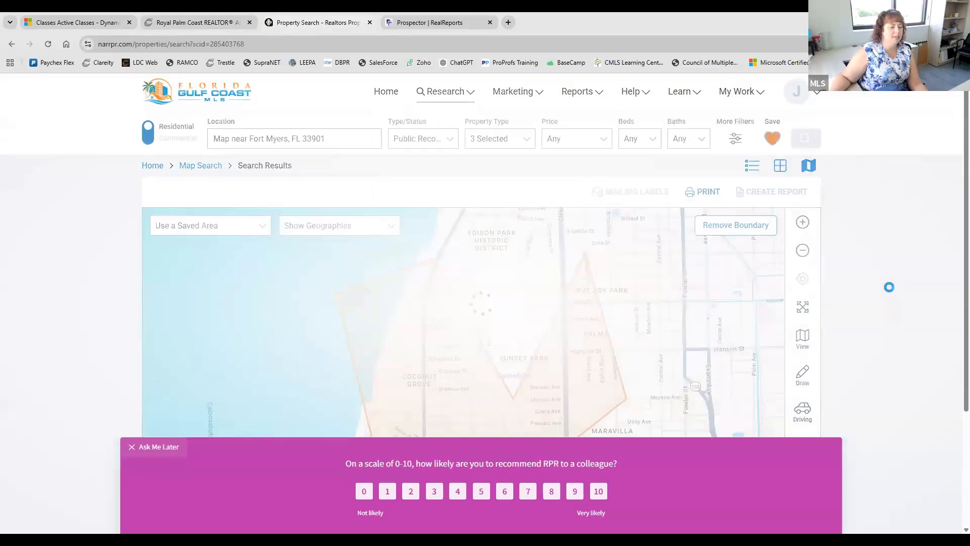
scroll(892, 291, down, 1)
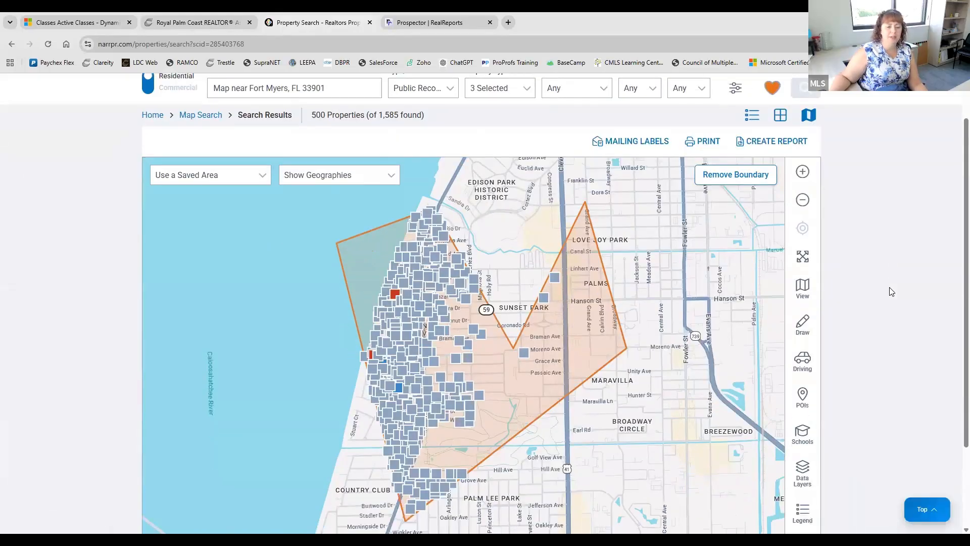
scroll(892, 292, down, 1)
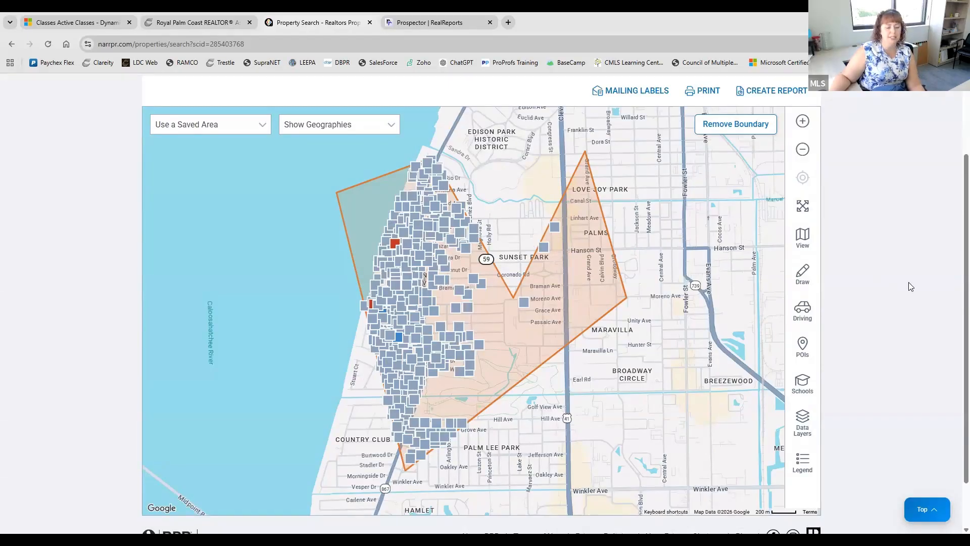
scroll(881, 335, down, 1)
scroll(881, 336, up, 2)
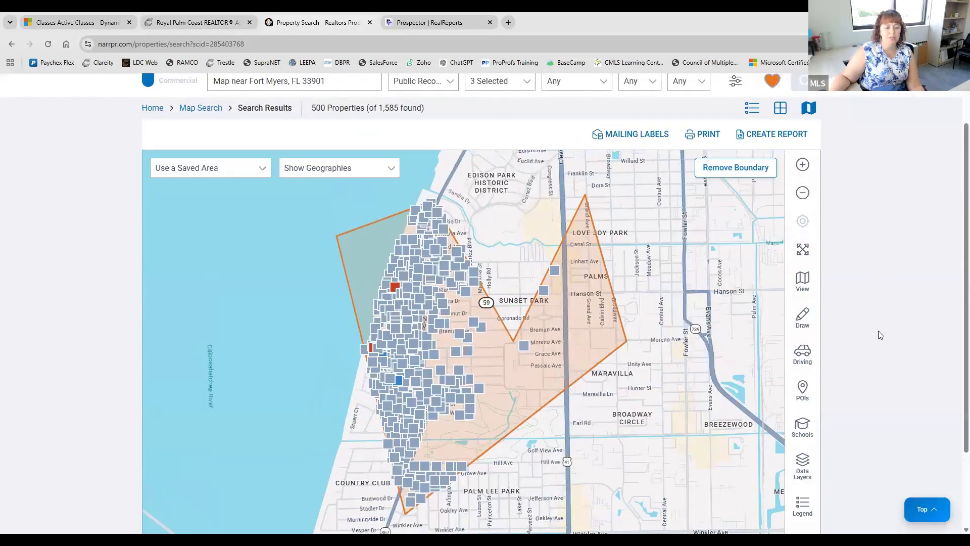
- List results filtered to Time Owned 5-10, 10-15, 15-20 and 20+ years, then return home
click(752, 158)
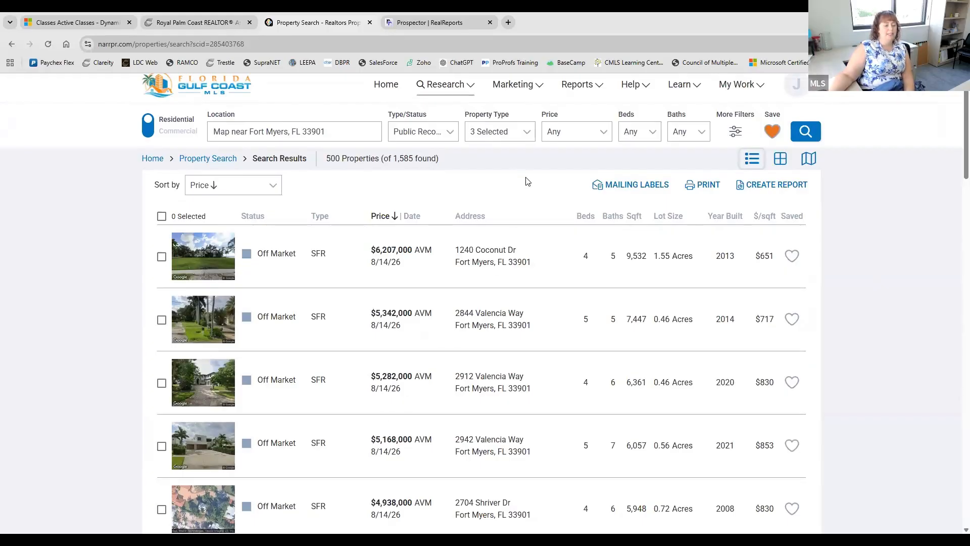
click(736, 131)
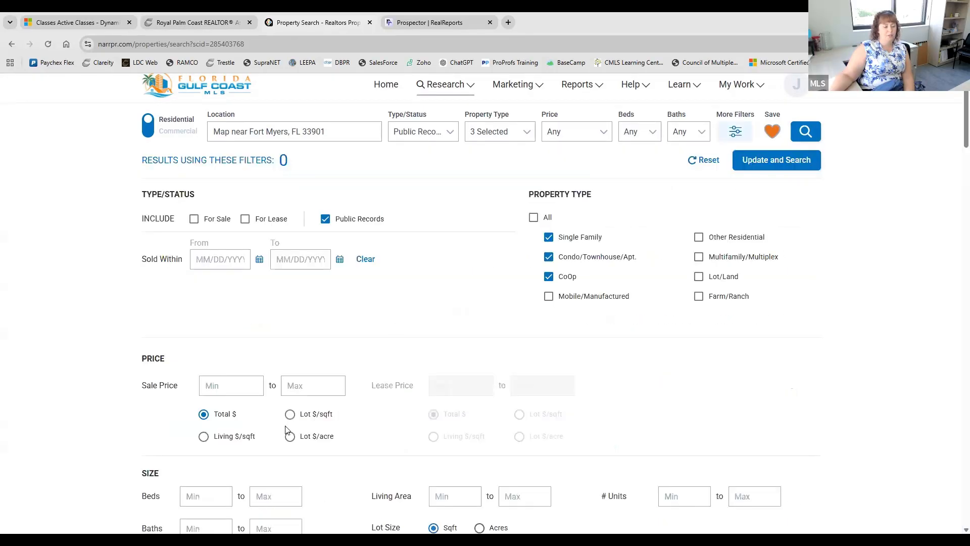
scroll(286, 429, down, 4)
scroll(286, 430, down, 12)
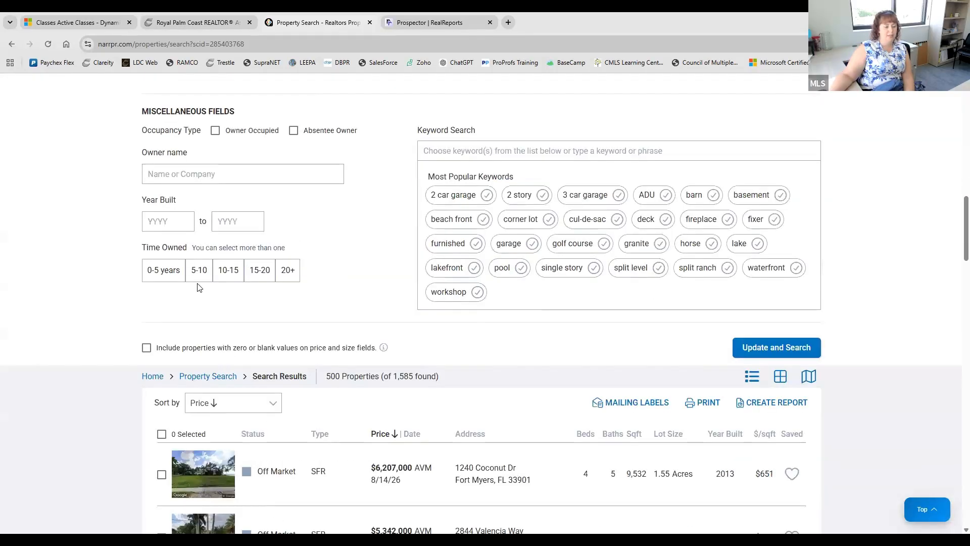
click(199, 270)
click(229, 270)
click(261, 270)
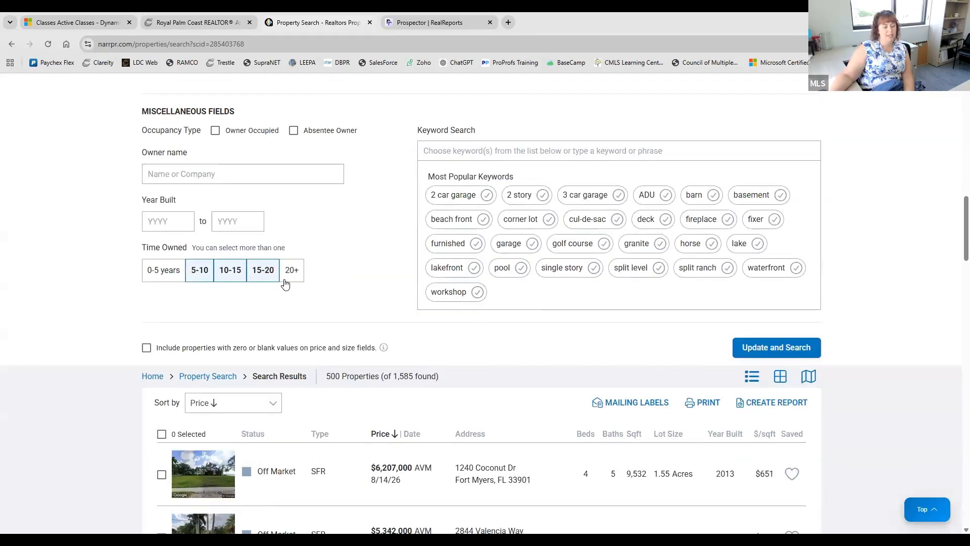
click(291, 270)
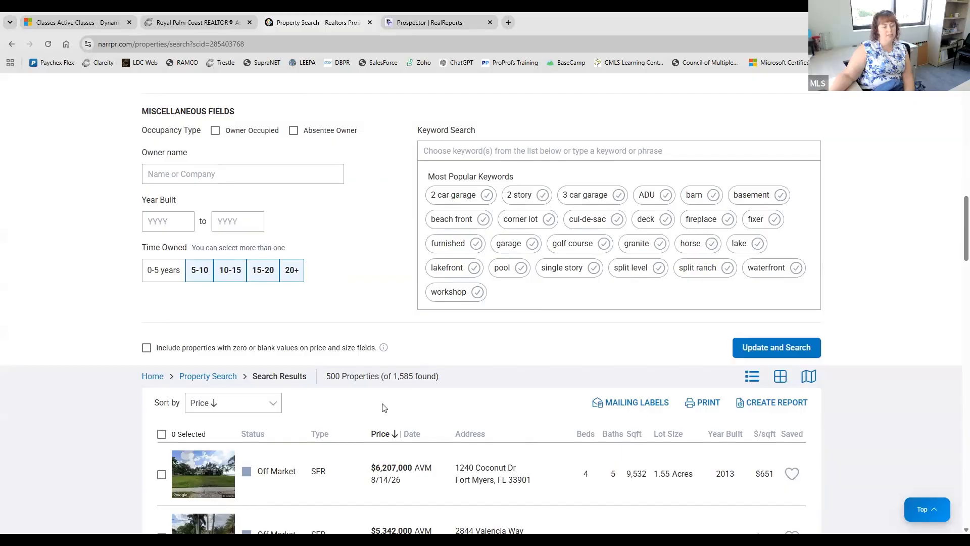
click(812, 353)
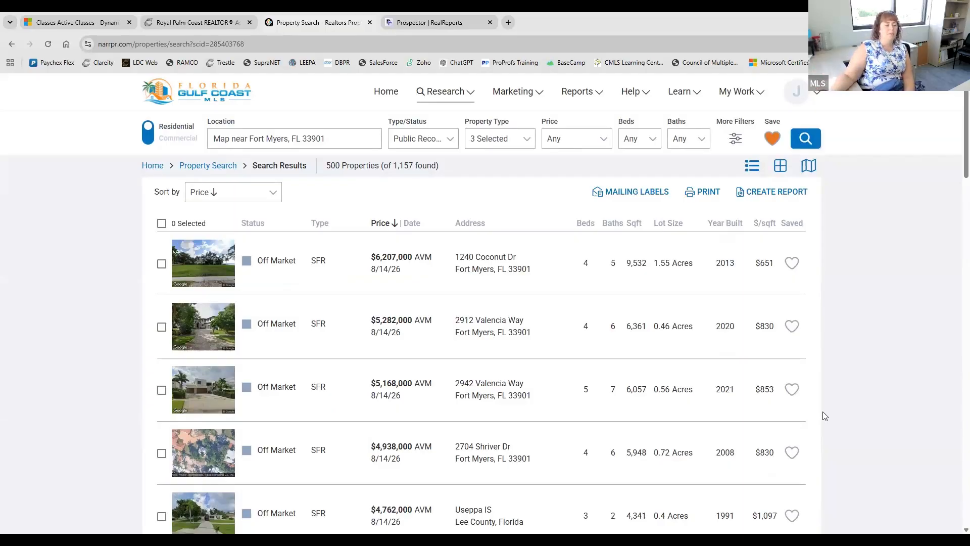
click(219, 98)
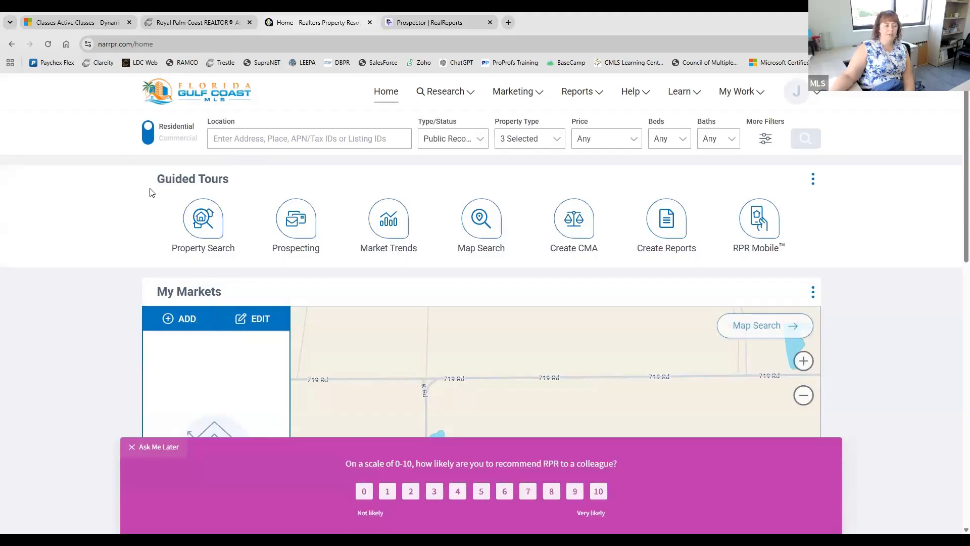
- Run a Commercial map search for zip 33901, returning 153 Fort Myers properties
click(148, 139)
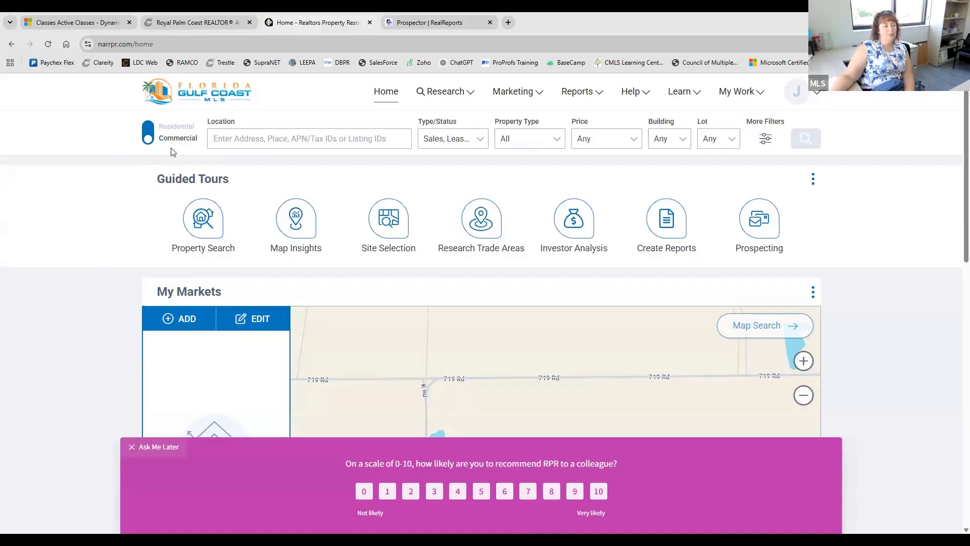
click(777, 327)
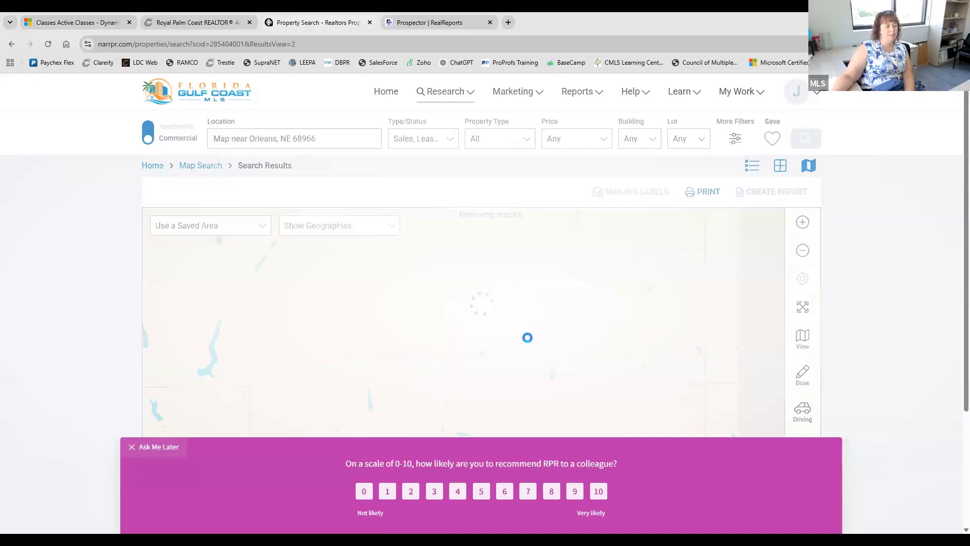
triple_click(270, 138)
text(3)
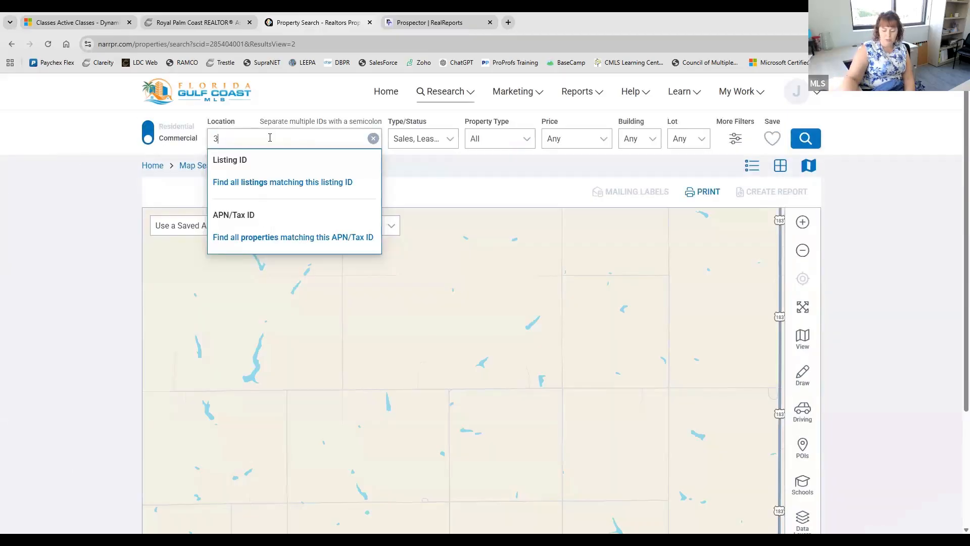
text(3901)
key(Return)
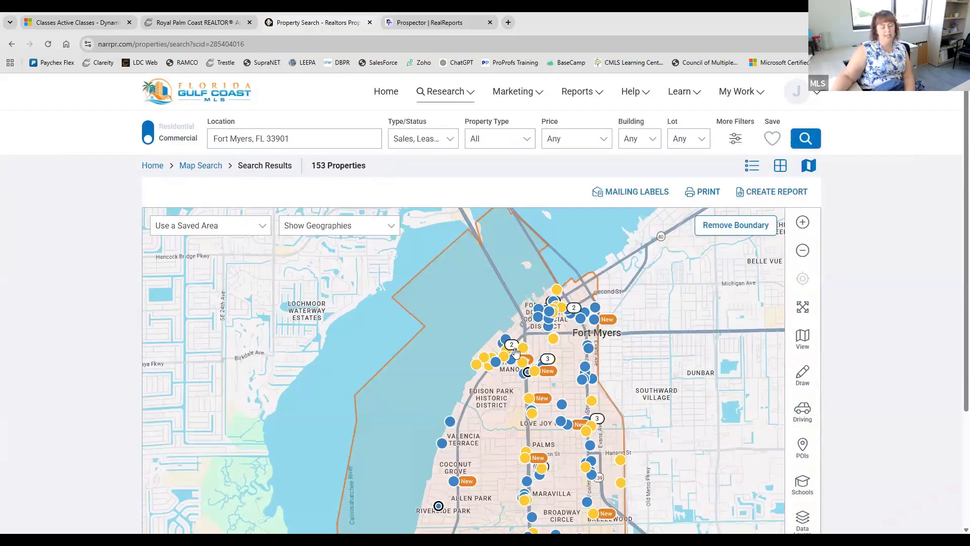
- Set the commercial search's Type/Status filter to Public Records only
click(425, 143)
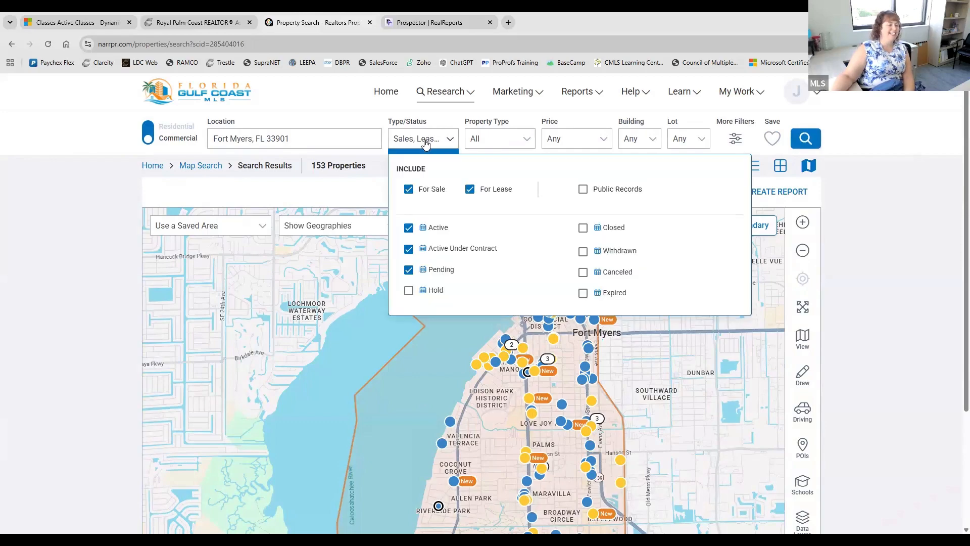
click(583, 190)
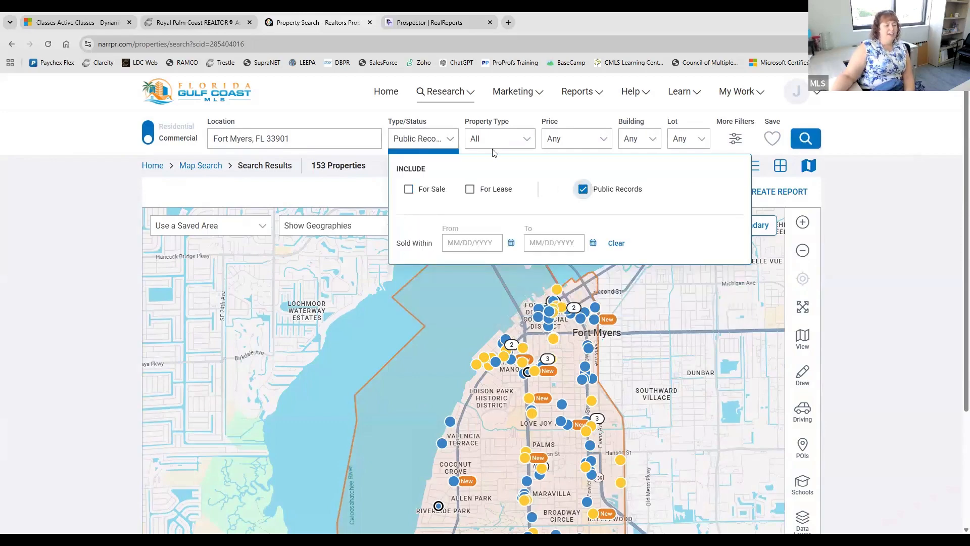
click(447, 141)
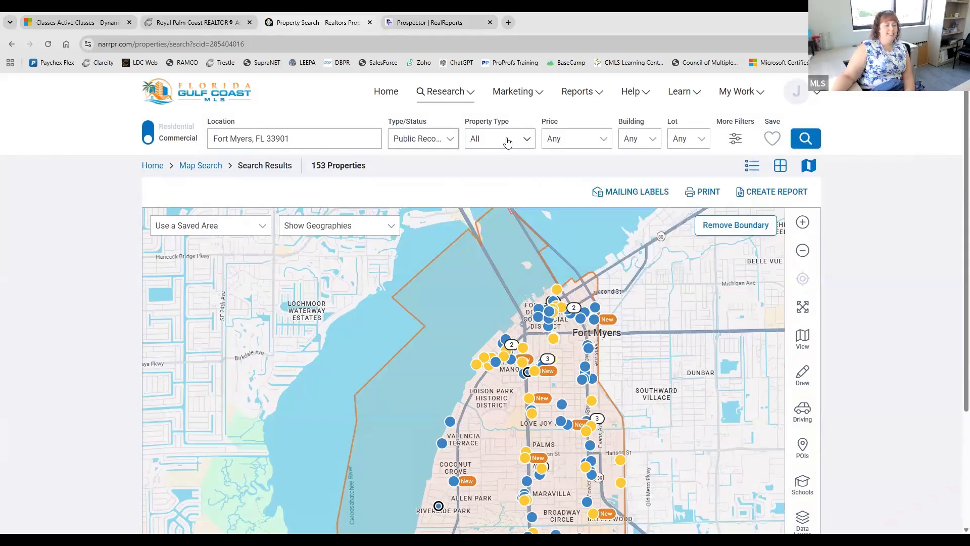
click(736, 143)
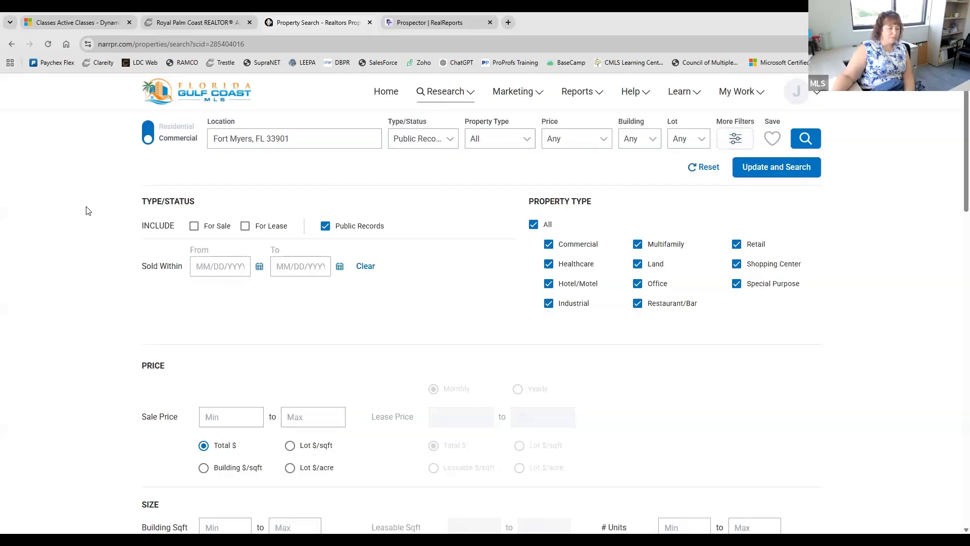
scroll(101, 276, down, 3)
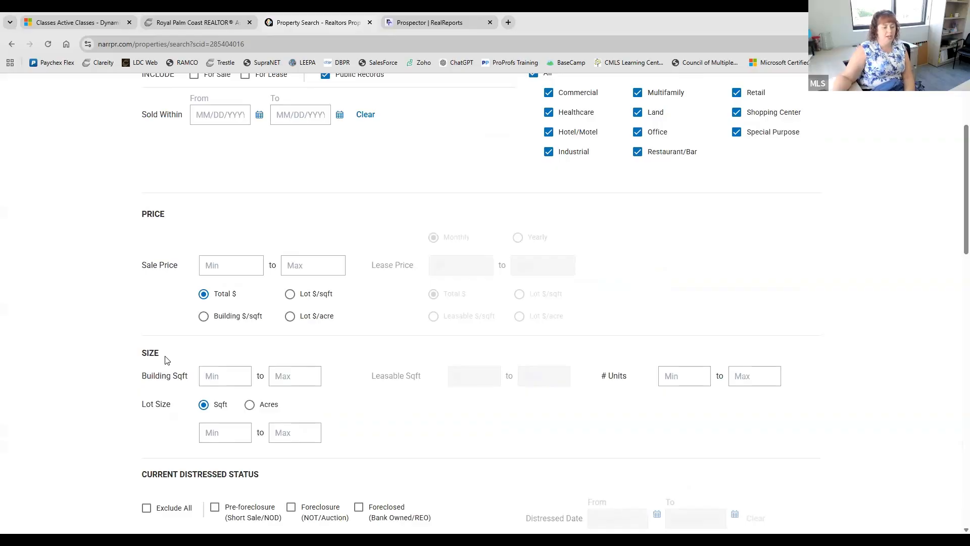
scroll(493, 407, down, 1)
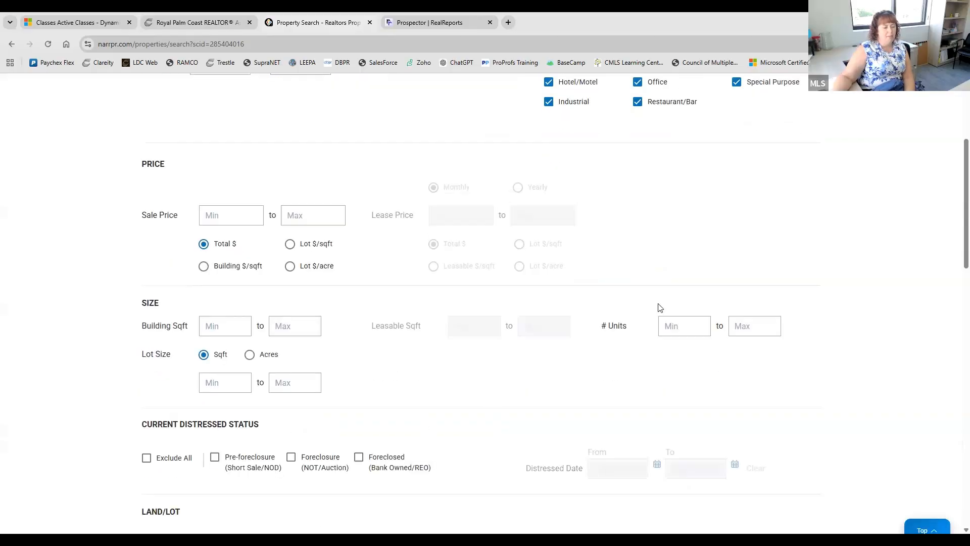
scroll(495, 353, down, 3)
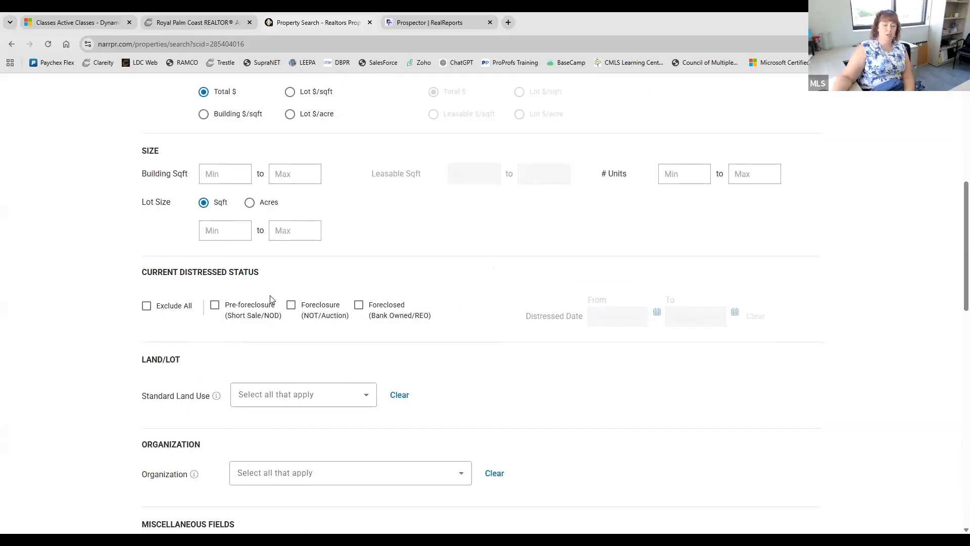
scroll(271, 299, down, 2)
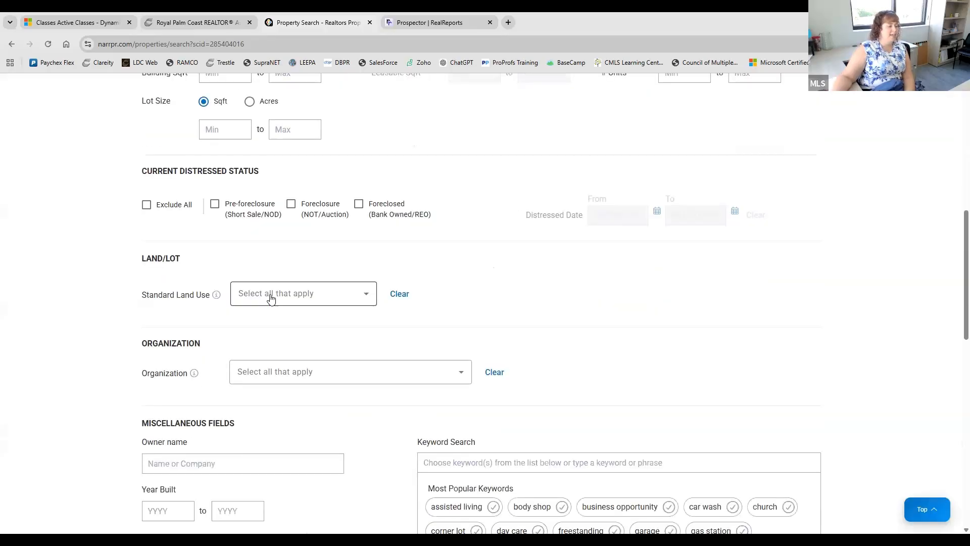
click(271, 299)
scroll(338, 414, down, 3)
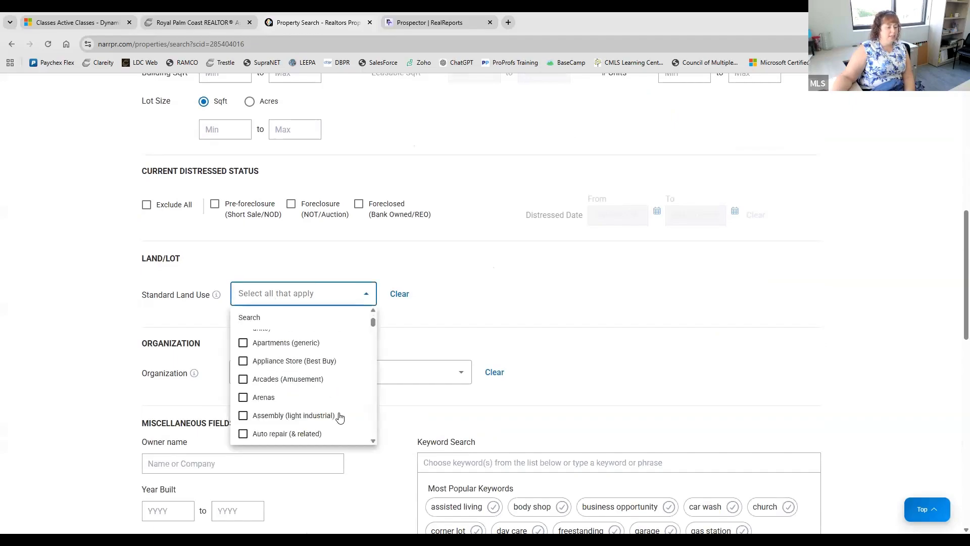
scroll(340, 414, up, 3)
click(363, 296)
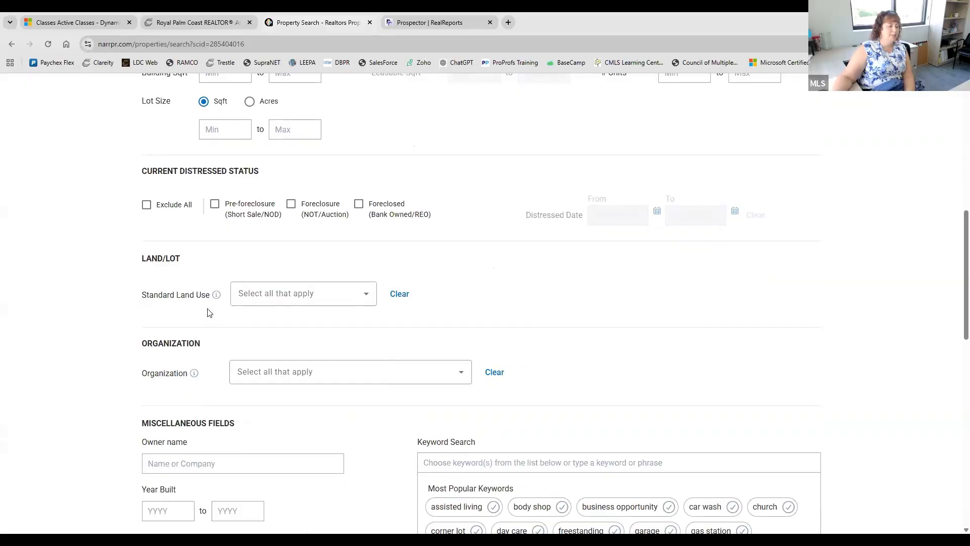
scroll(208, 314, down, 2)
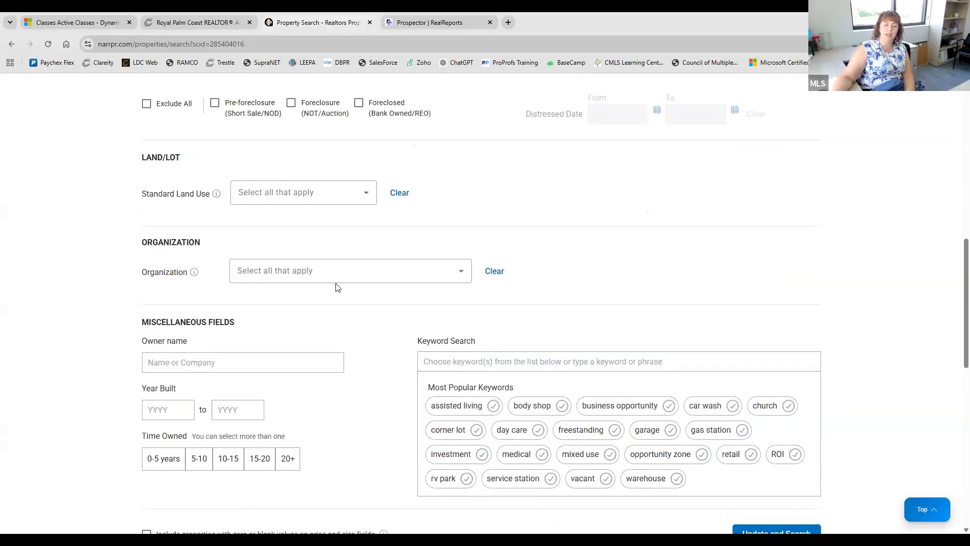
scroll(145, 281, down, 2)
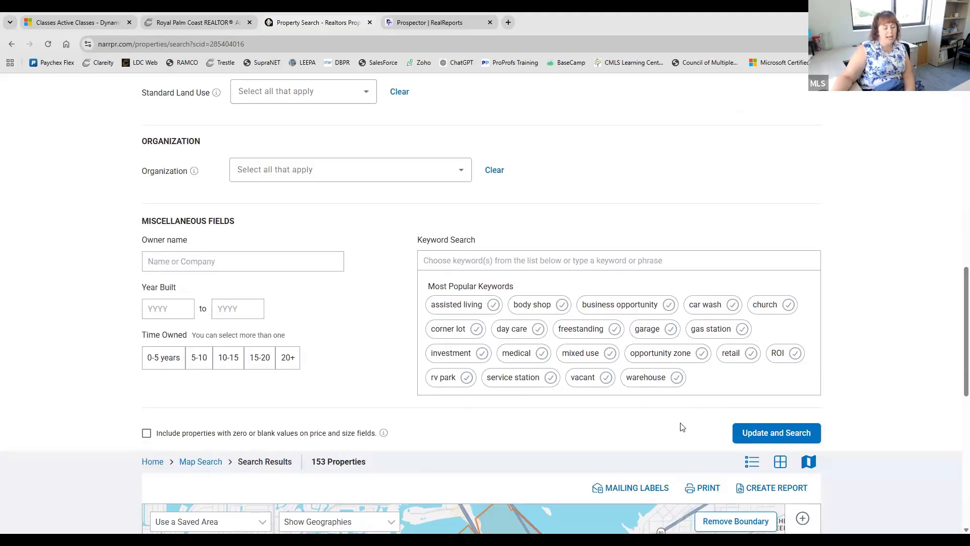
scroll(473, 429, down, 3)
scroll(568, 418, up, 2)
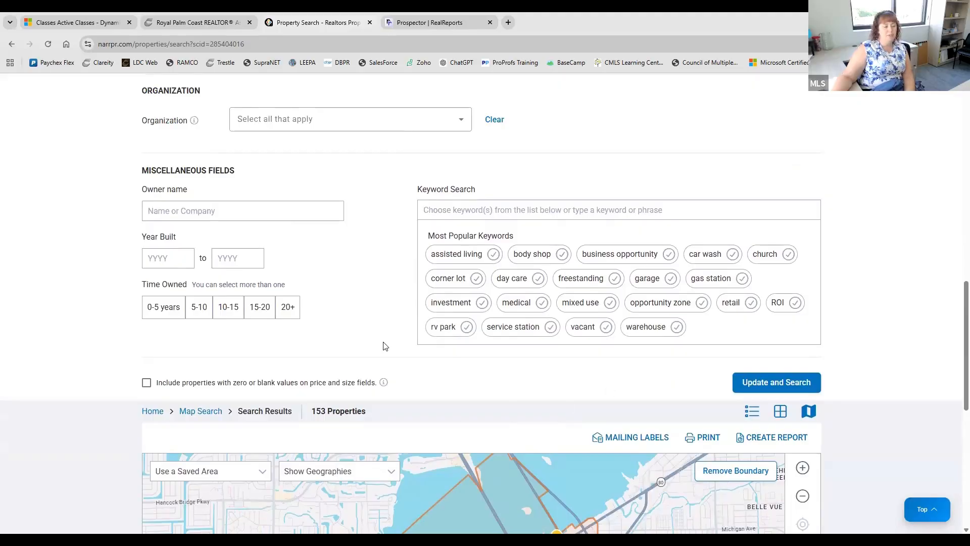
scroll(385, 347, up, 10)
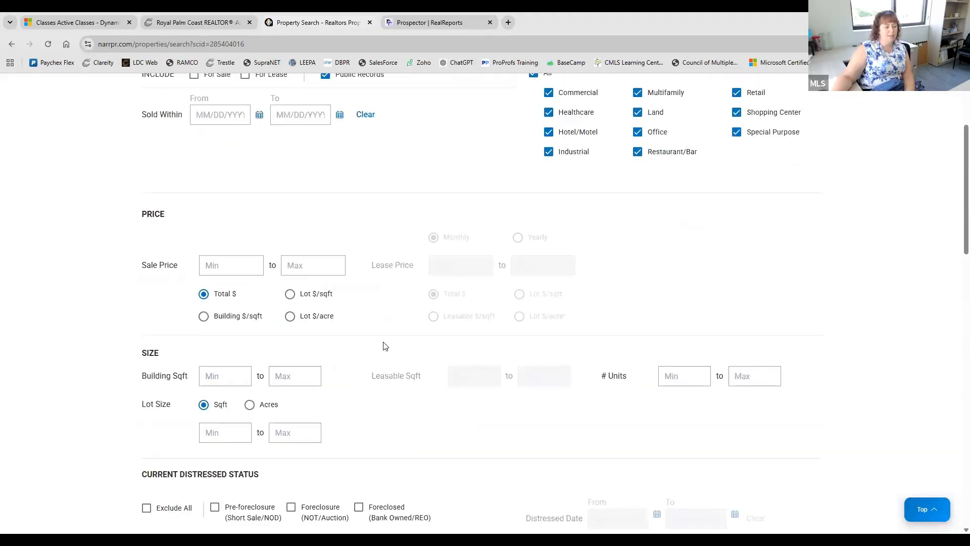
scroll(385, 347, up, 3)
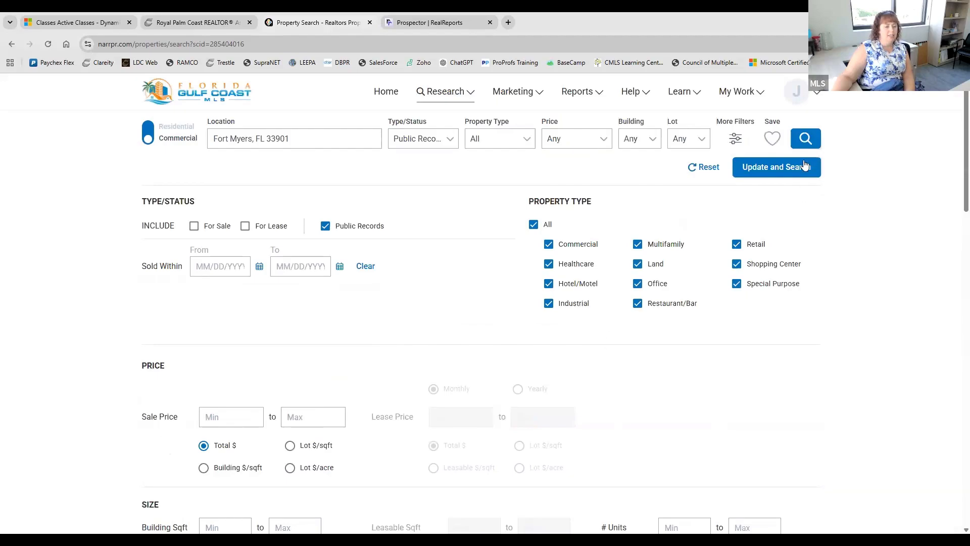
- Load the commercial public-records map results (1,932 properties), then switch the search to Residential
click(818, 144)
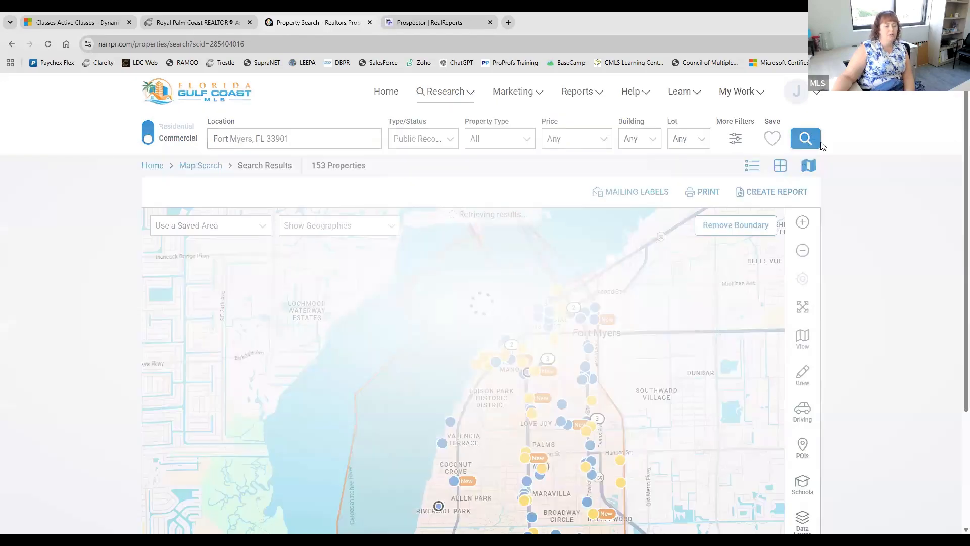
scroll(860, 285, down, 3)
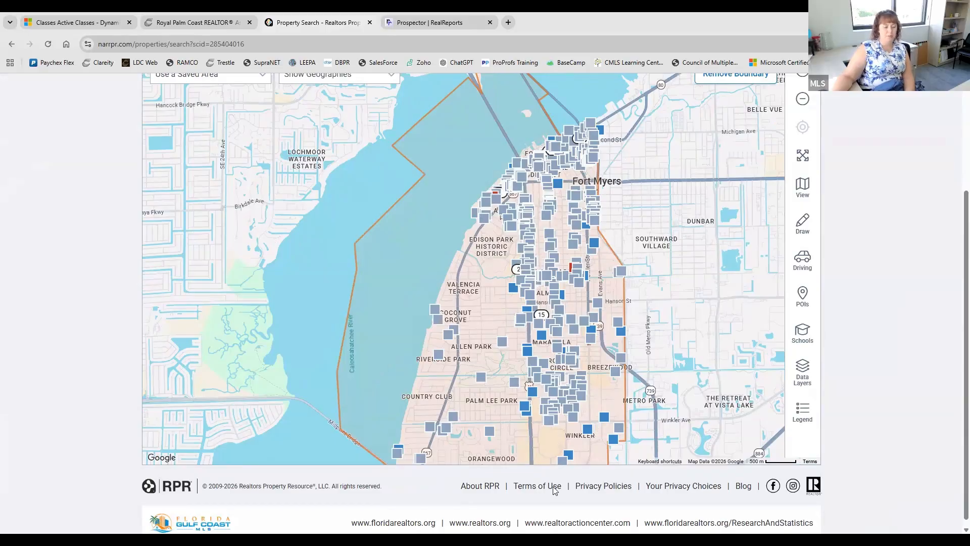
scroll(893, 401, up, 2)
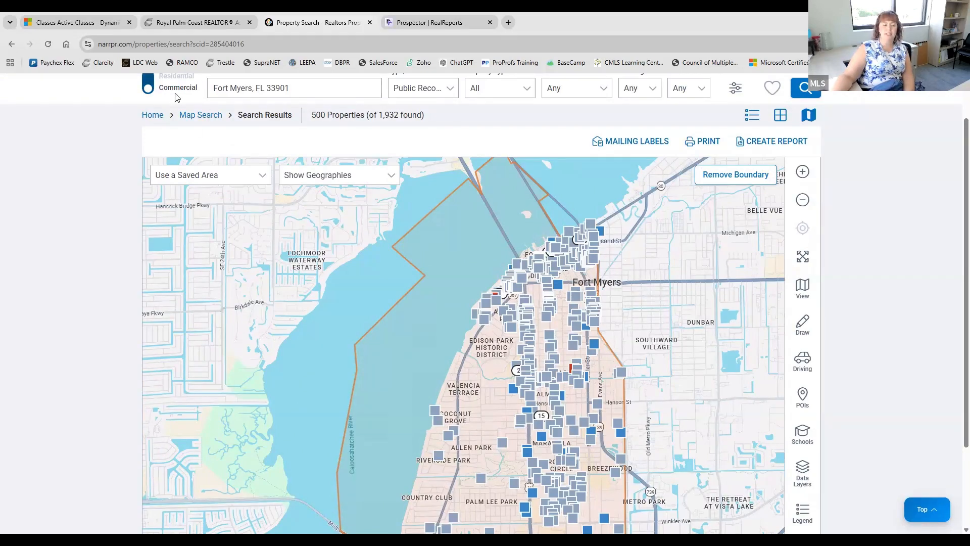
scroll(566, 251, up, 1)
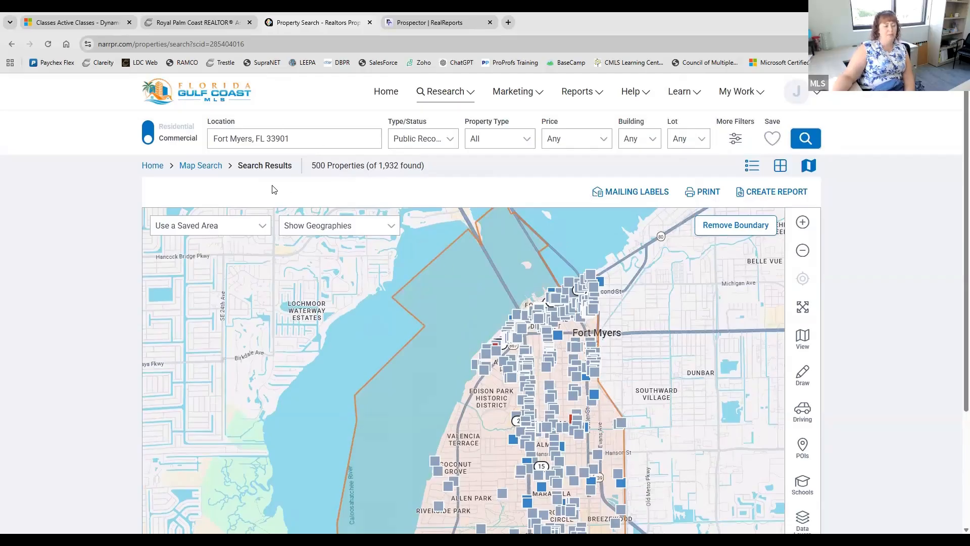
click(149, 133)
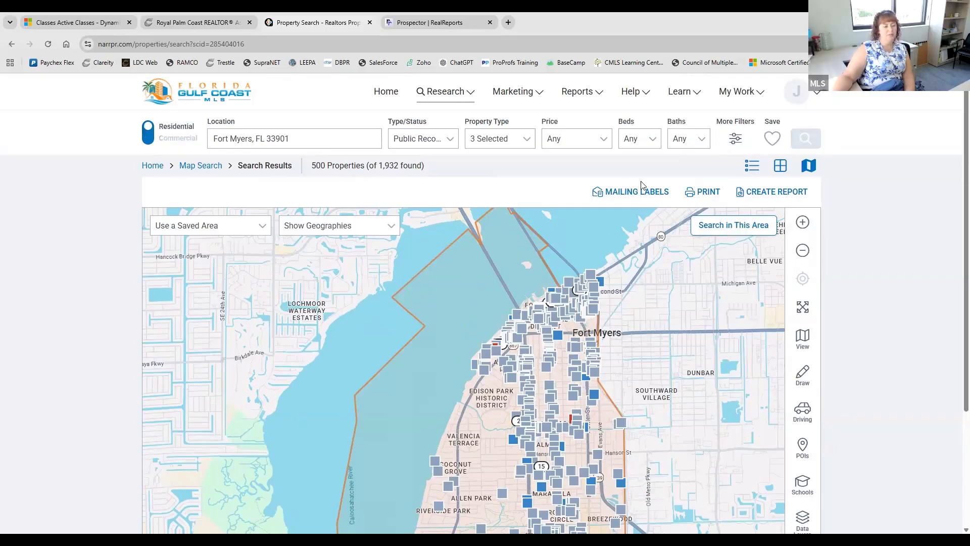
- Rerun the Residential Fort Myers 33901 search and dismiss the 'Too many results' warning
click(320, 137)
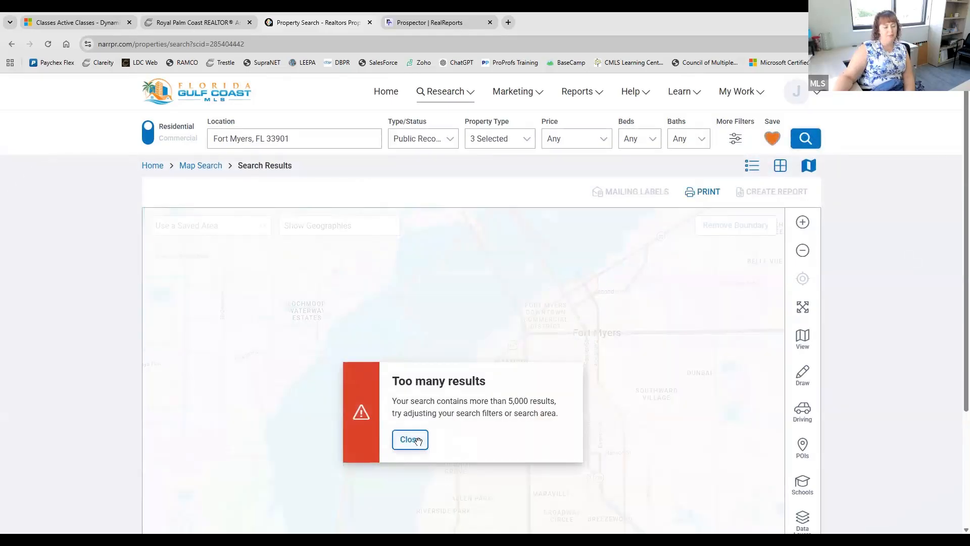
click(412, 440)
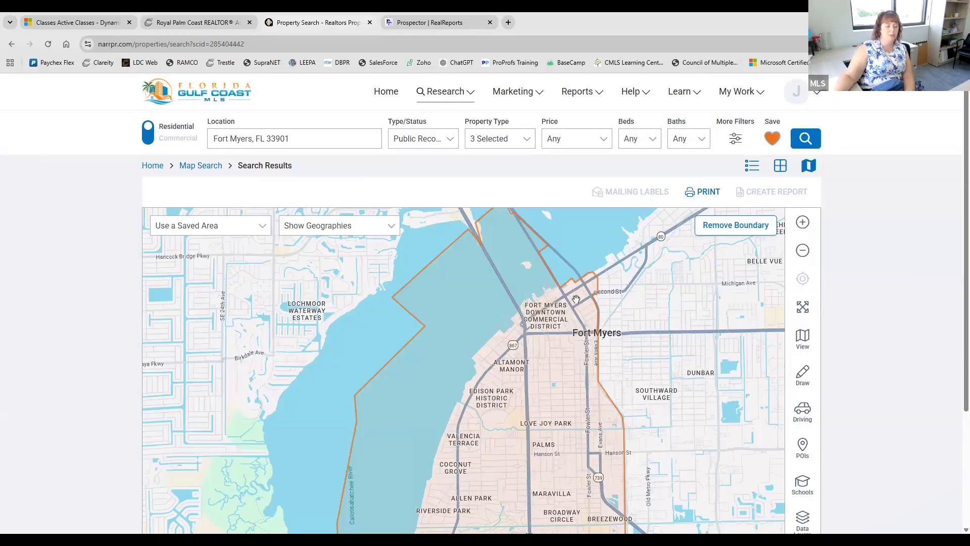
scroll(884, 290, down, 3)
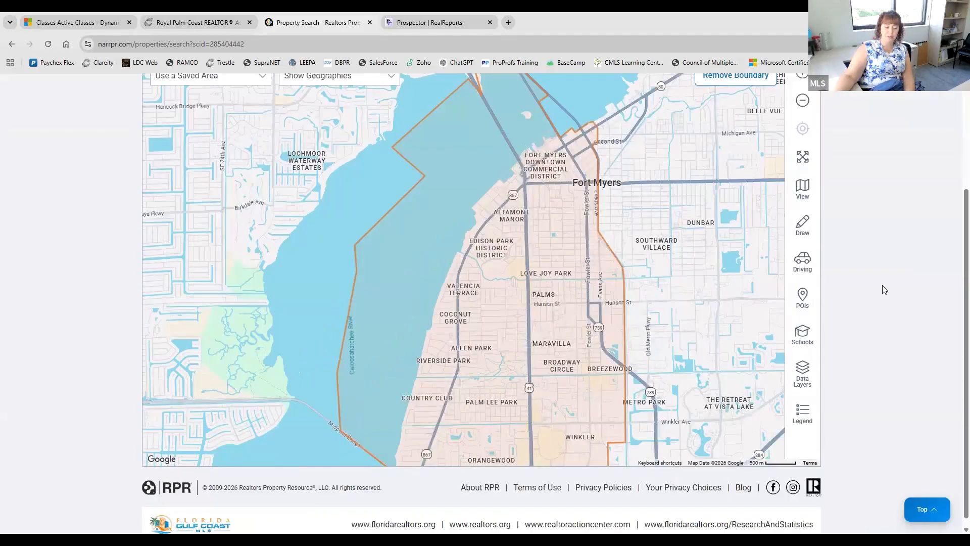
scroll(884, 290, up, 3)
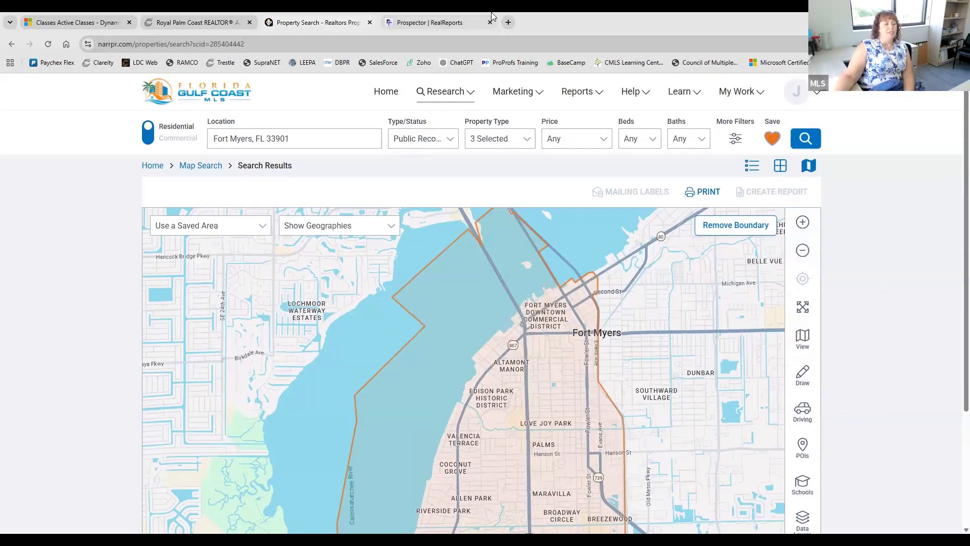
- Open the FGCMLS Clareity dashboard, then switch to the RealReports Prospector page
click(179, 16)
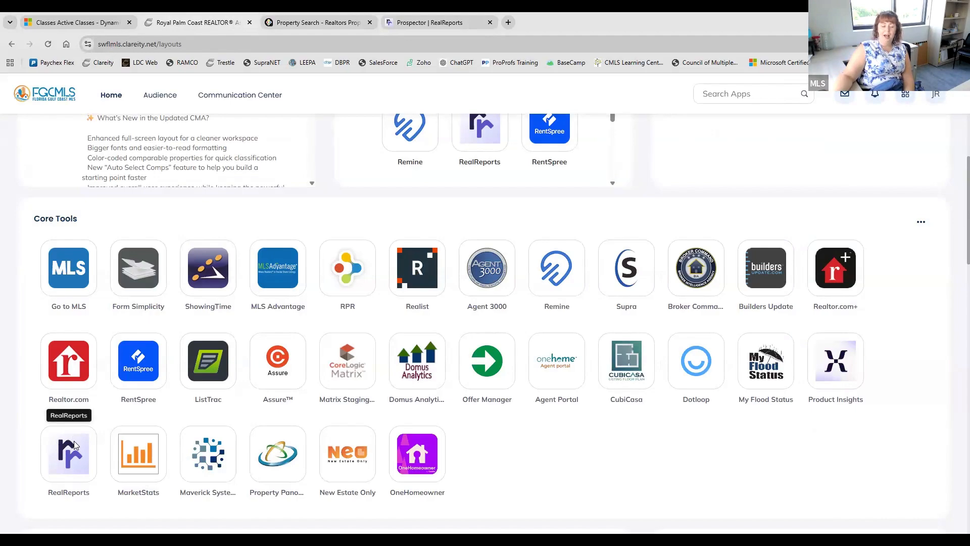
click(456, 26)
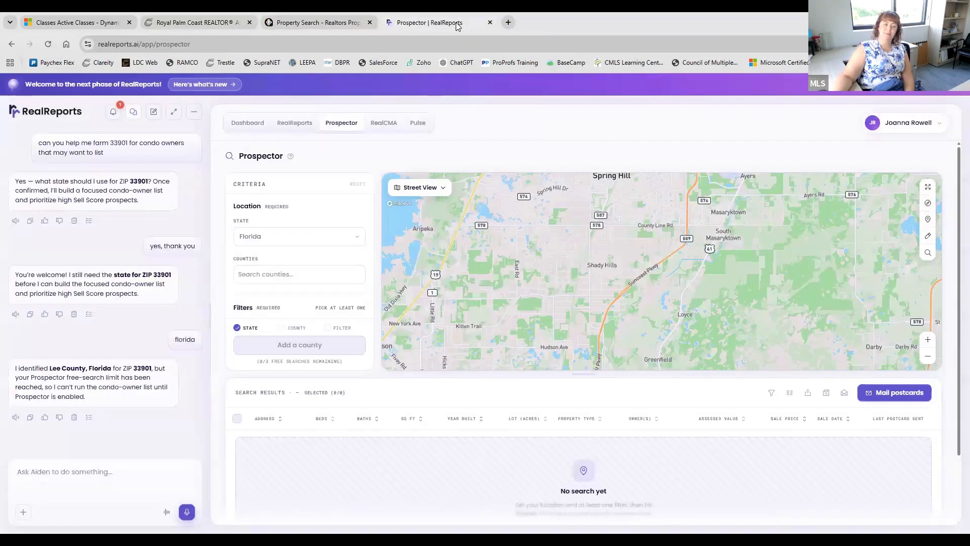
- Show the RealReports Dashboard with its 0 leads and 0 report views summary
click(253, 123)
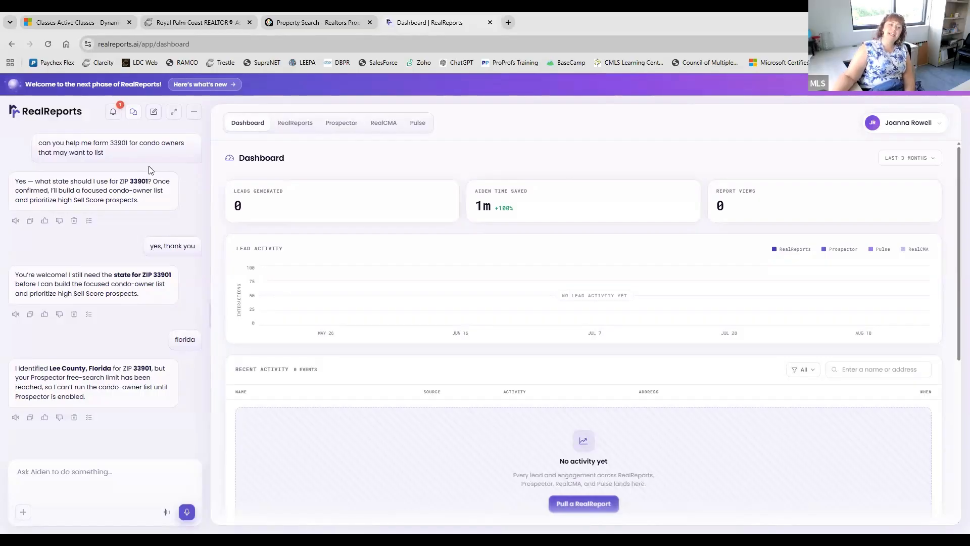
- Go to the RealReports list of earlier snapshot reports and dismiss the 'Understand any property' tour
click(296, 126)
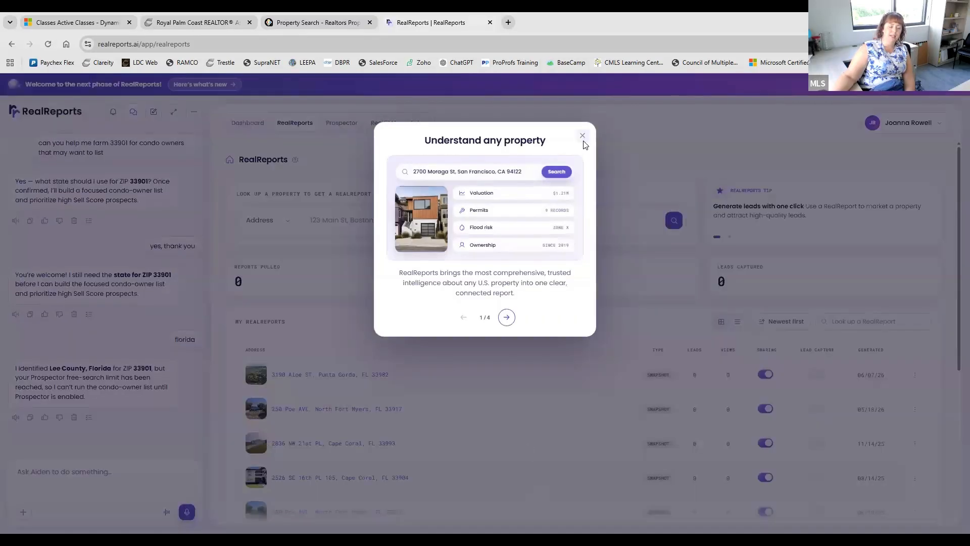
click(583, 137)
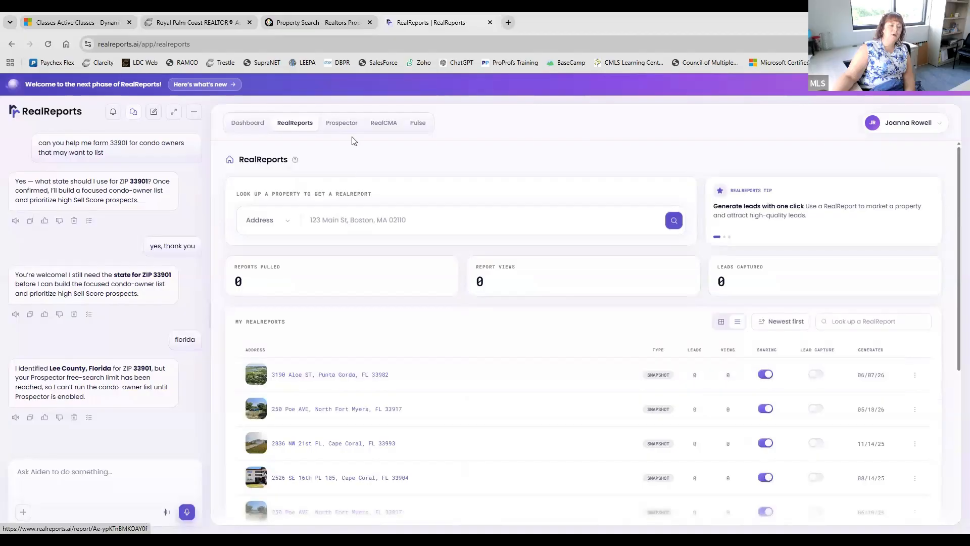
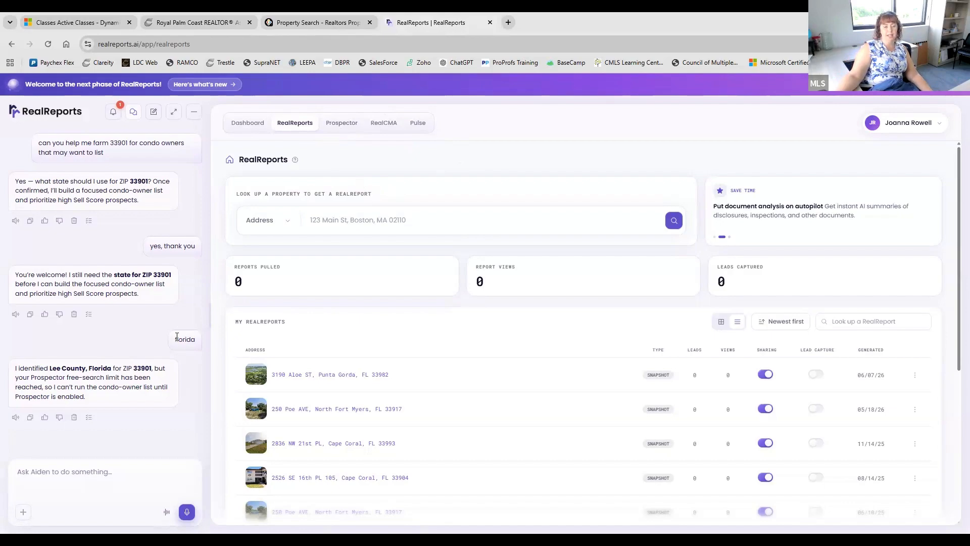
- Open RealReports' Prospector page, with Florida as the state and the area map loaded
click(341, 126)
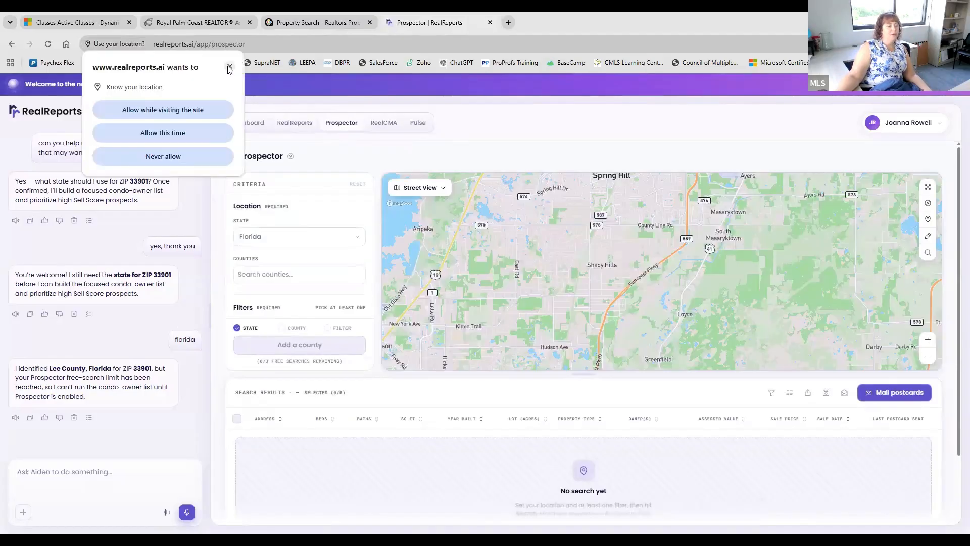
- Dismiss the location request, select the Counties field, and scroll through the Prospector criteria panel
click(304, 275)
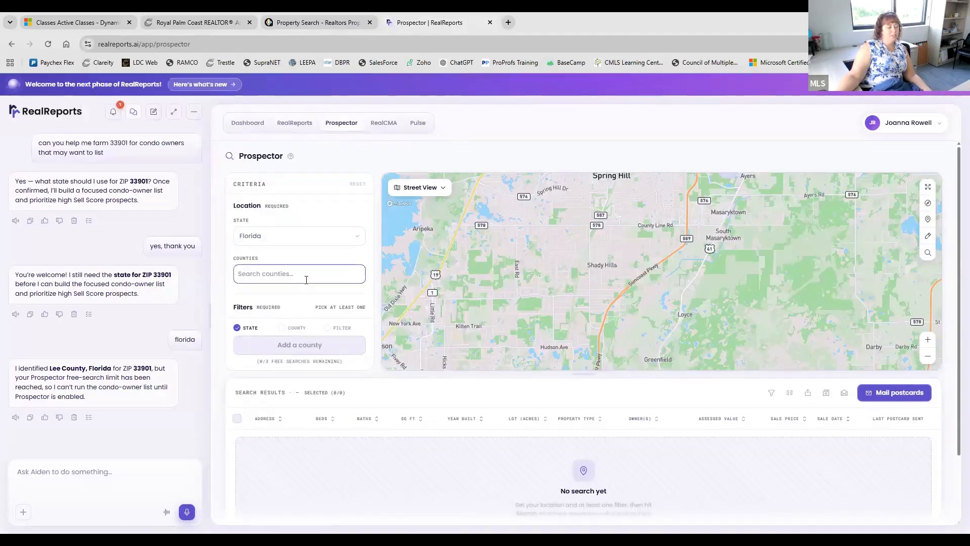
scroll(311, 231, down, 2)
scroll(310, 230, down, 5)
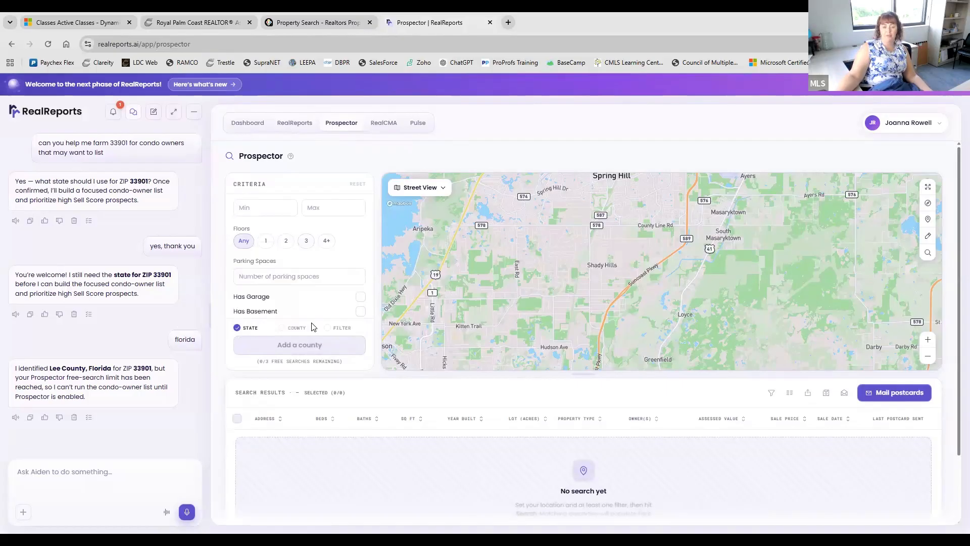
scroll(291, 260, down, 3)
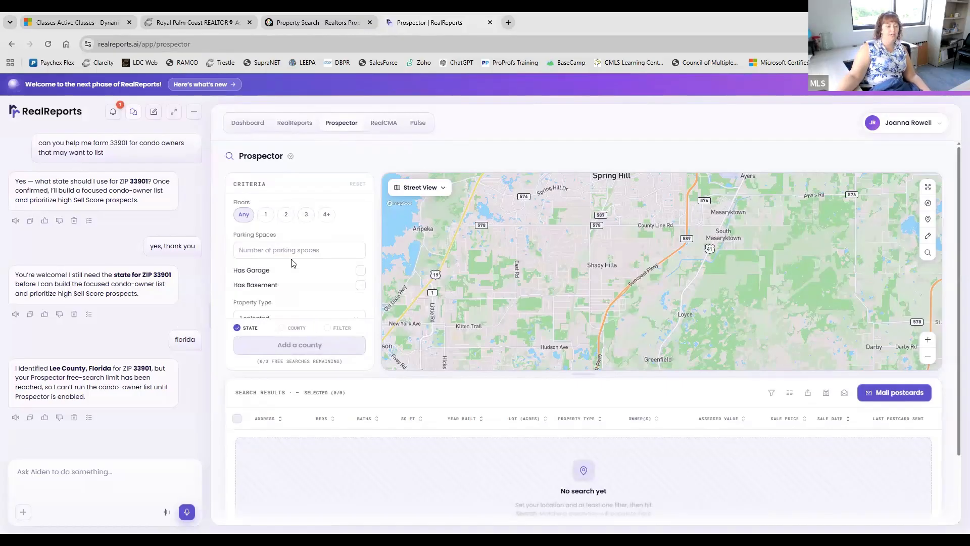
scroll(291, 262, down, 1)
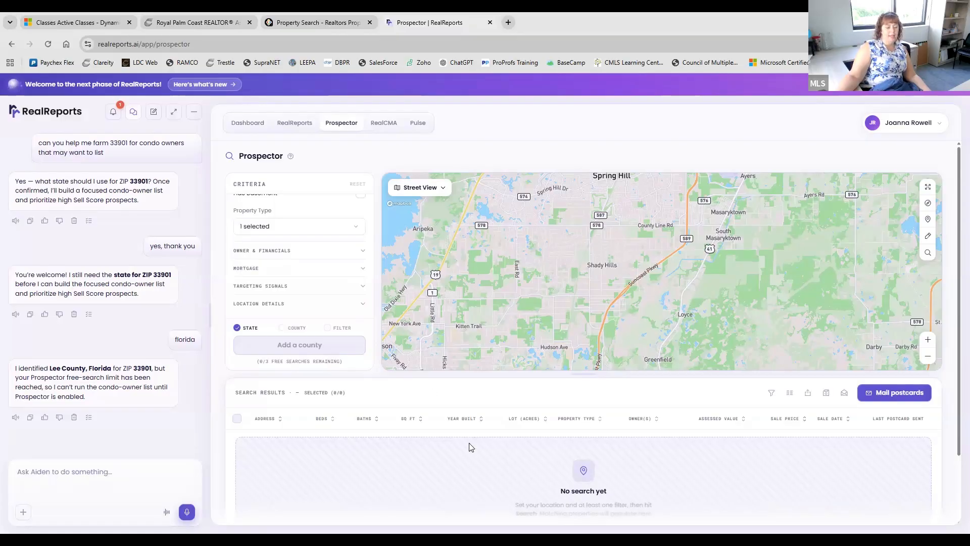
scroll(470, 445, down, 1)
scroll(566, 435, down, 1)
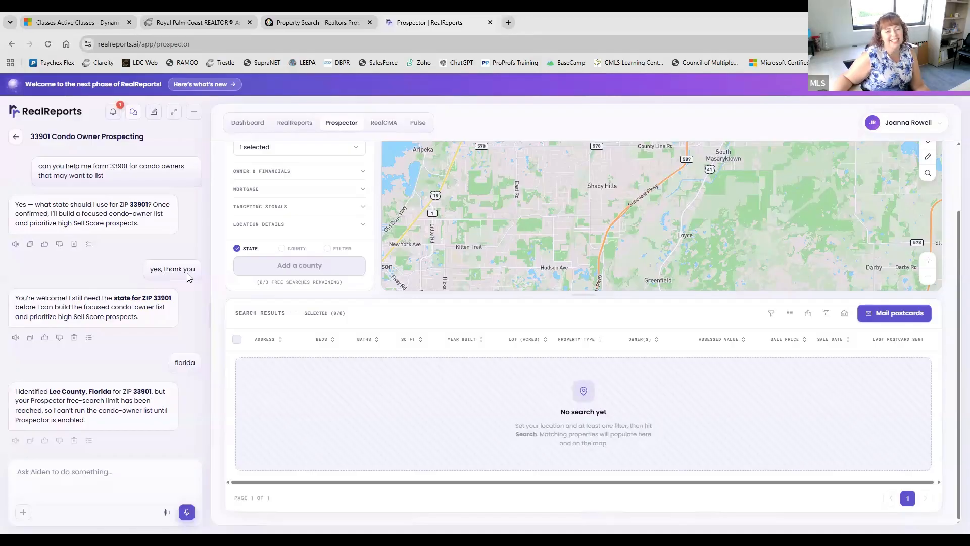
- Scroll the Prospector filters, then move to the RPR property search map for Fort Myers, FL 33901
scroll(188, 276, down, 1)
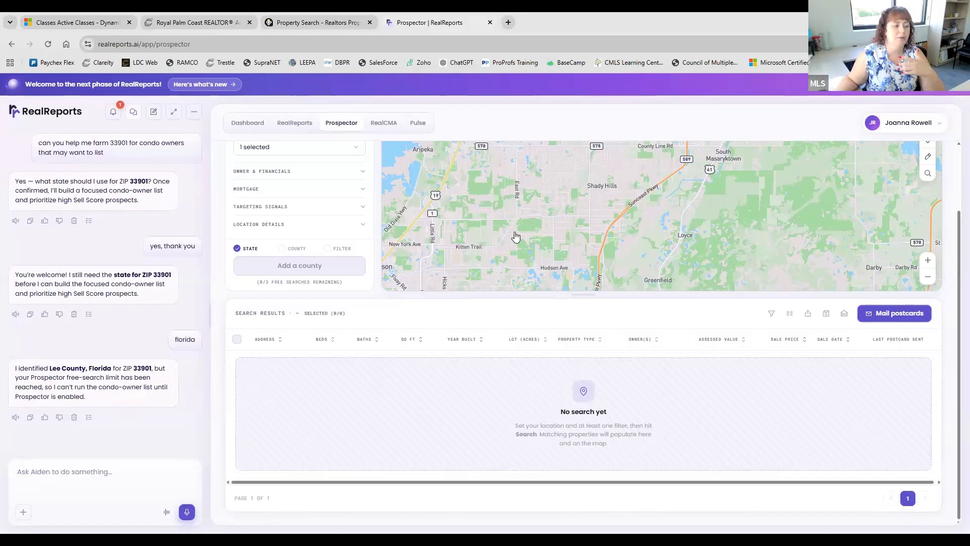
scroll(323, 220, up, 1)
scroll(323, 218, up, 5)
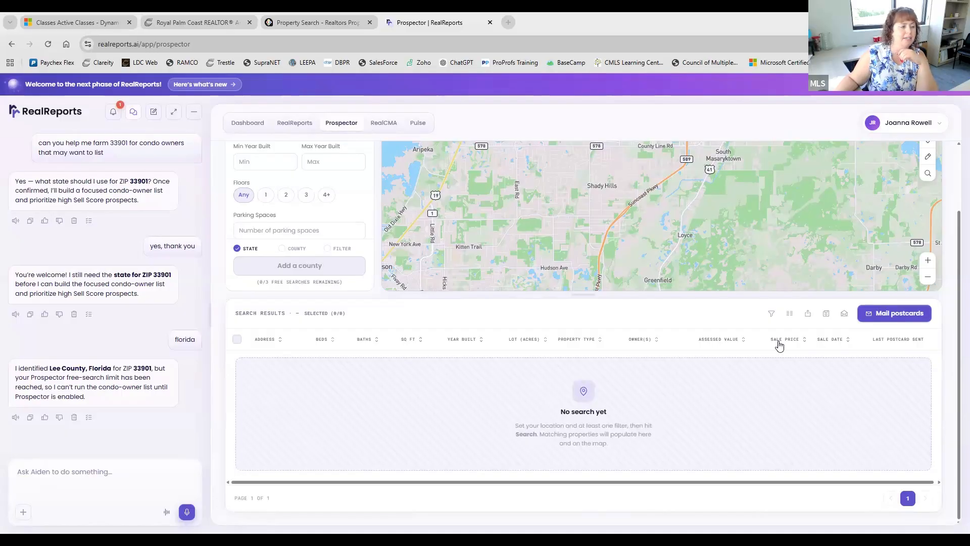
click(303, 23)
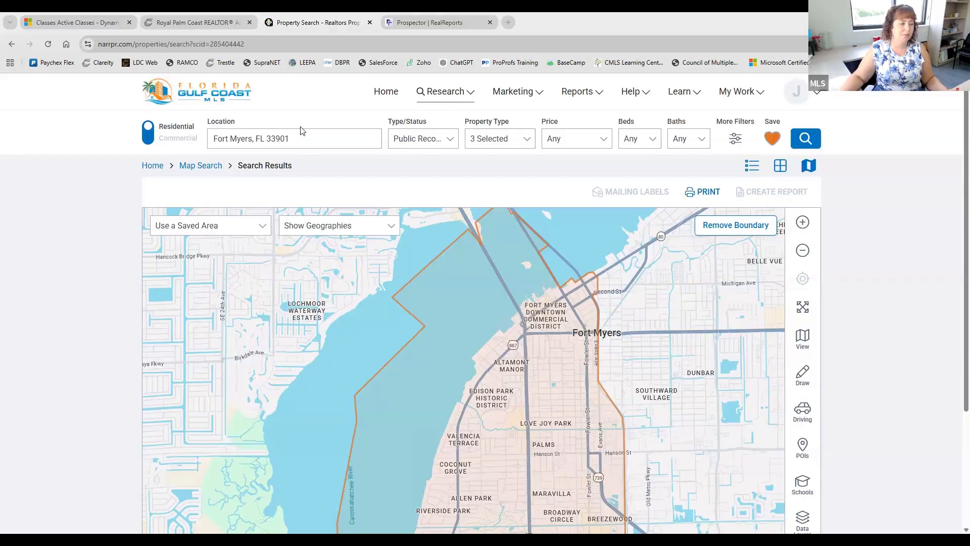
click(299, 138)
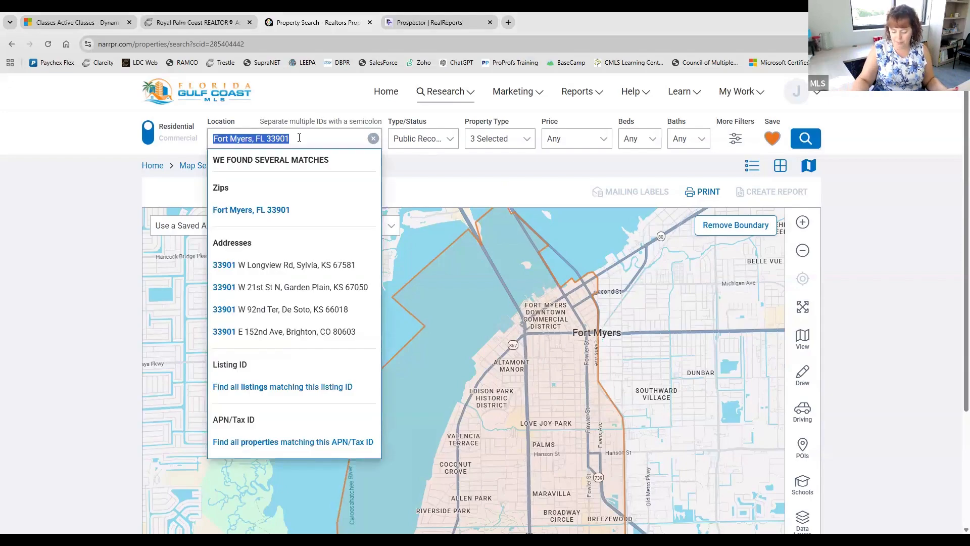
text(2)
key(BackSpace)
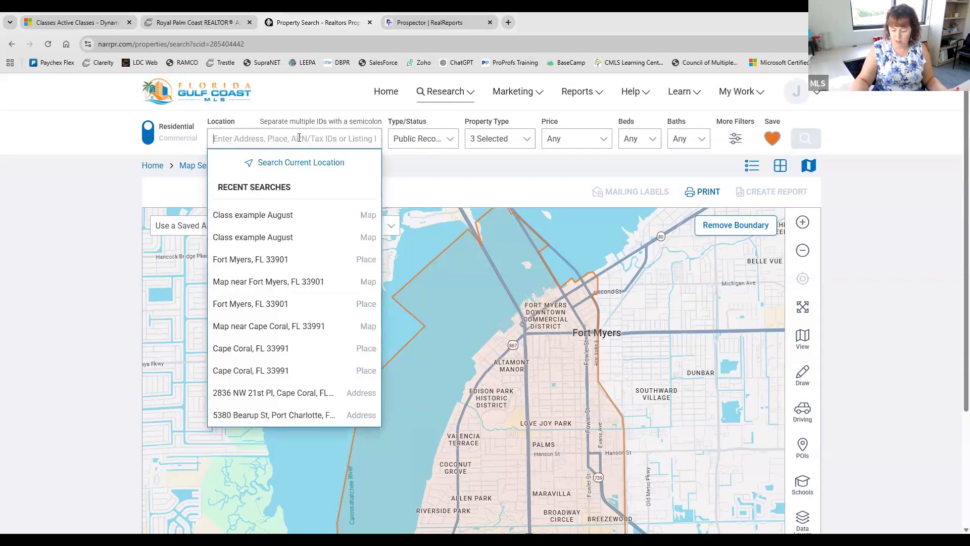
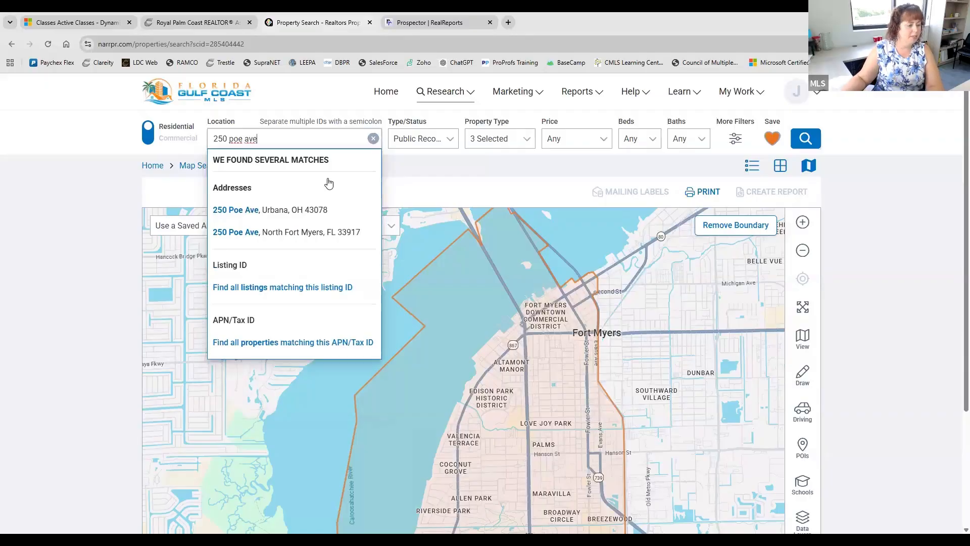
click(334, 233)
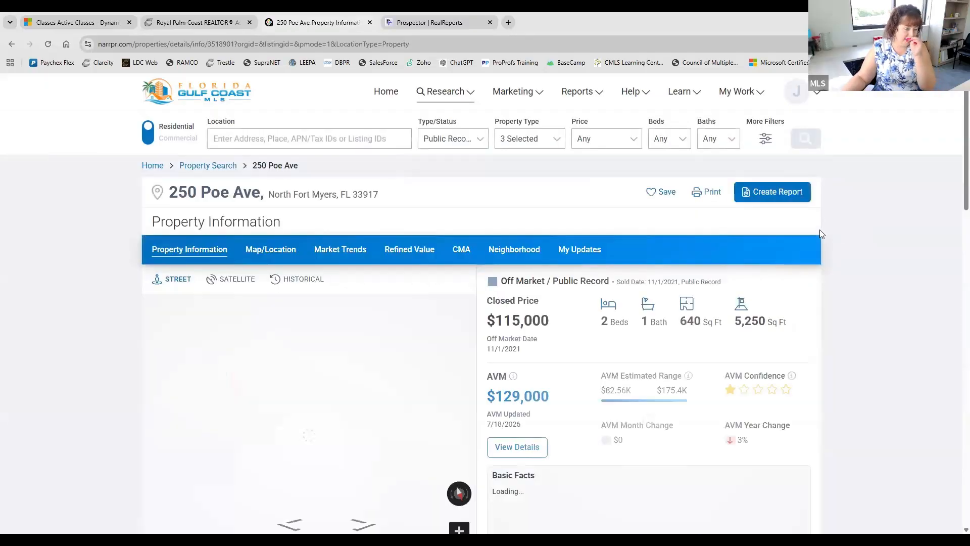
click(466, 256)
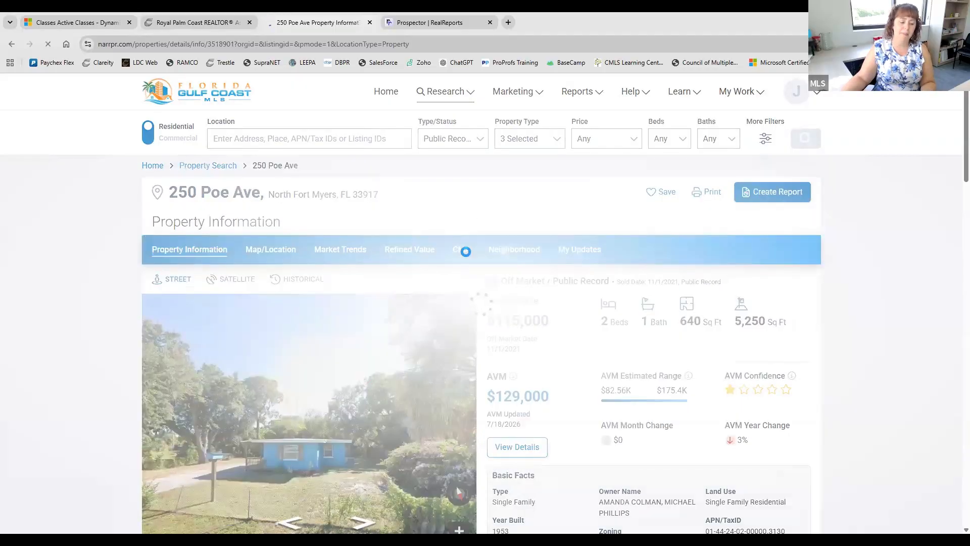
scroll(855, 278, down, 3)
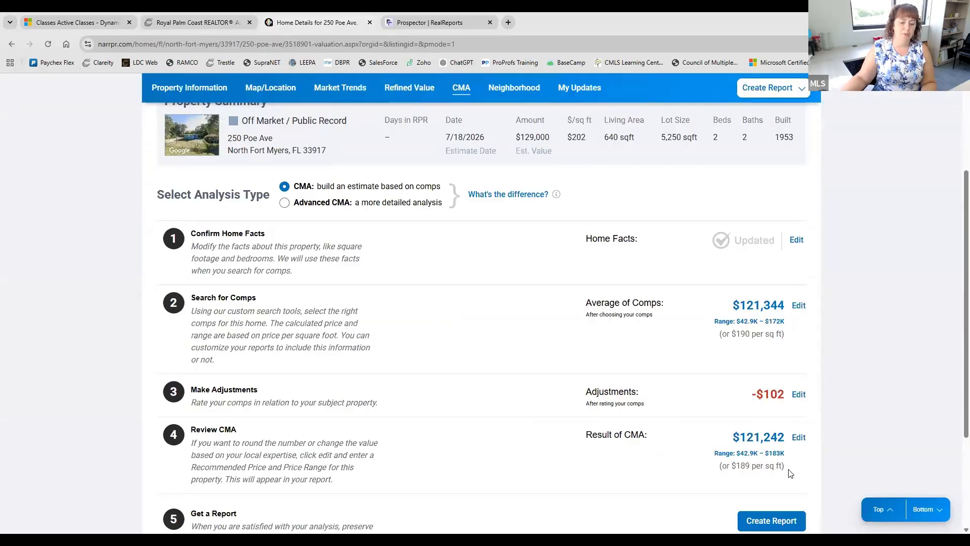
- Review the $121,242 CMA estimate, then launch Remine from the MLS portal's Core Tools
scroll(748, 237, down, 2)
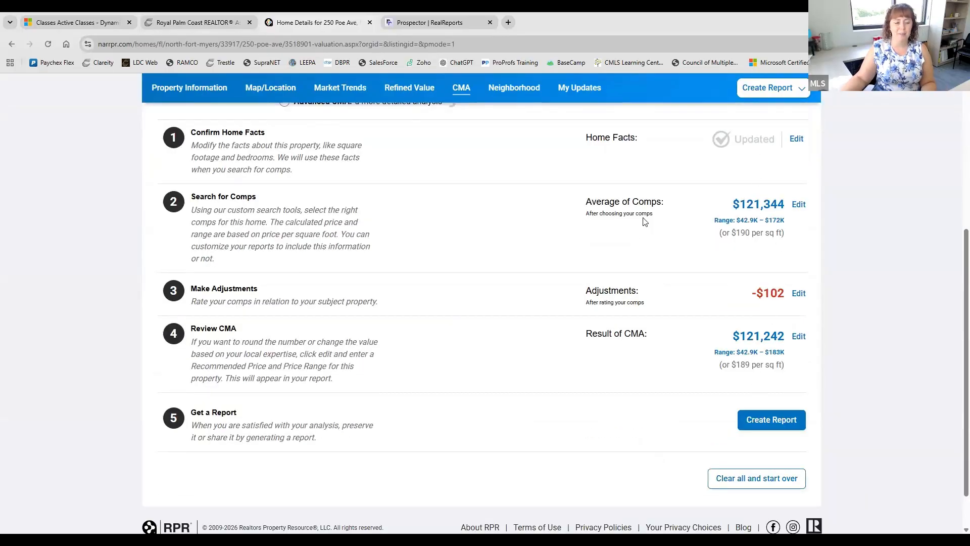
scroll(455, 266, up, 1)
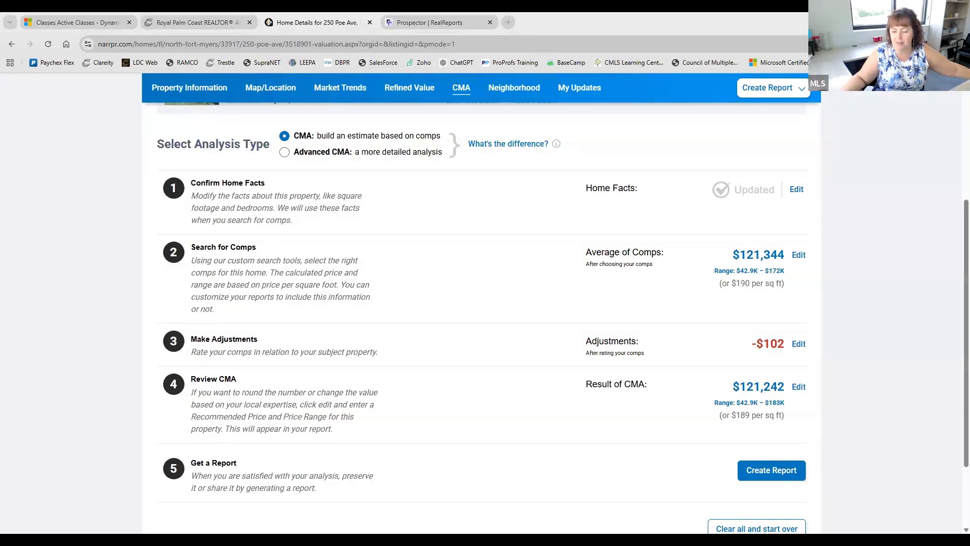
click(162, 28)
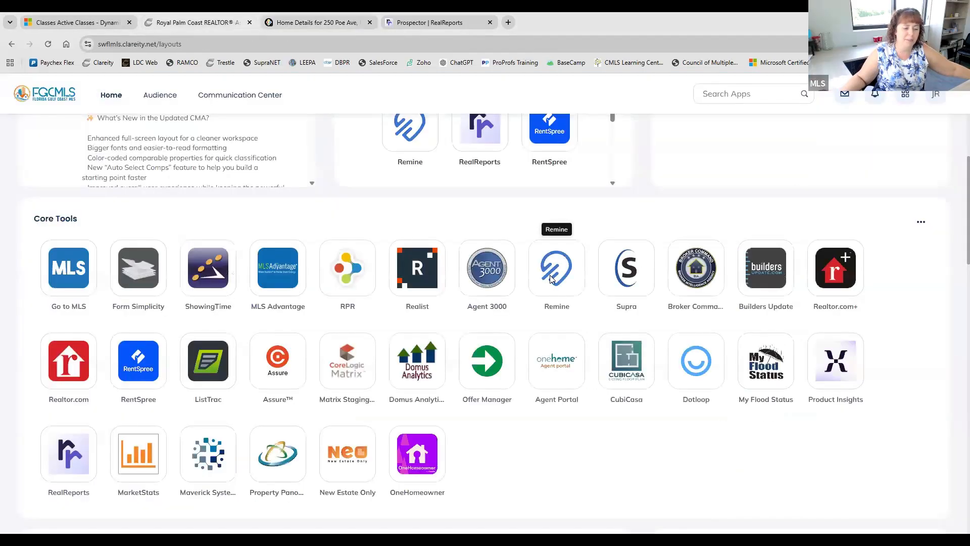
click(558, 266)
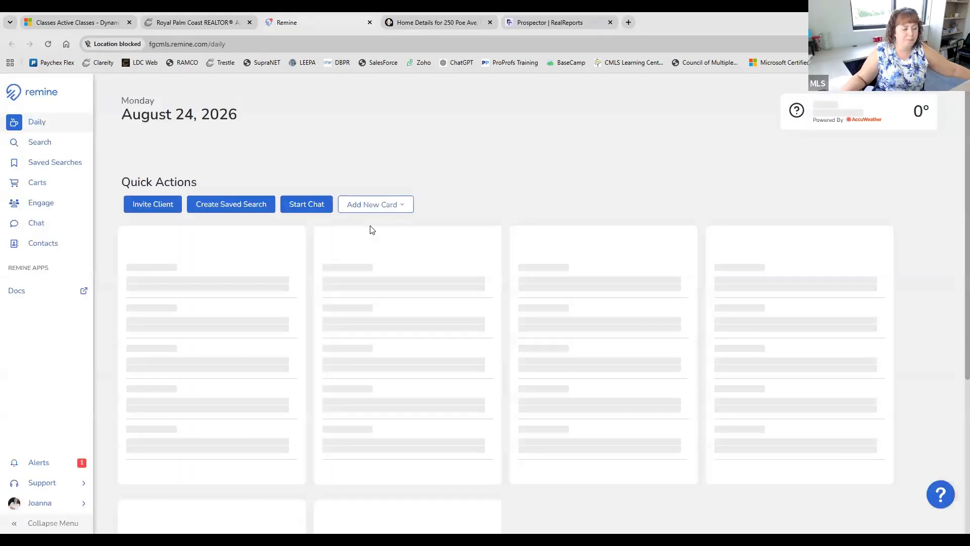
click(66, 146)
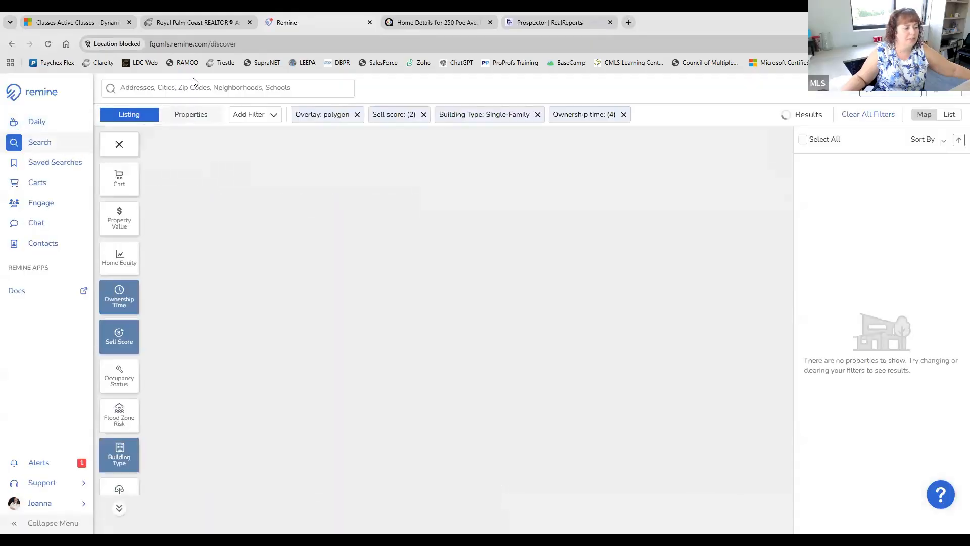
click(197, 89)
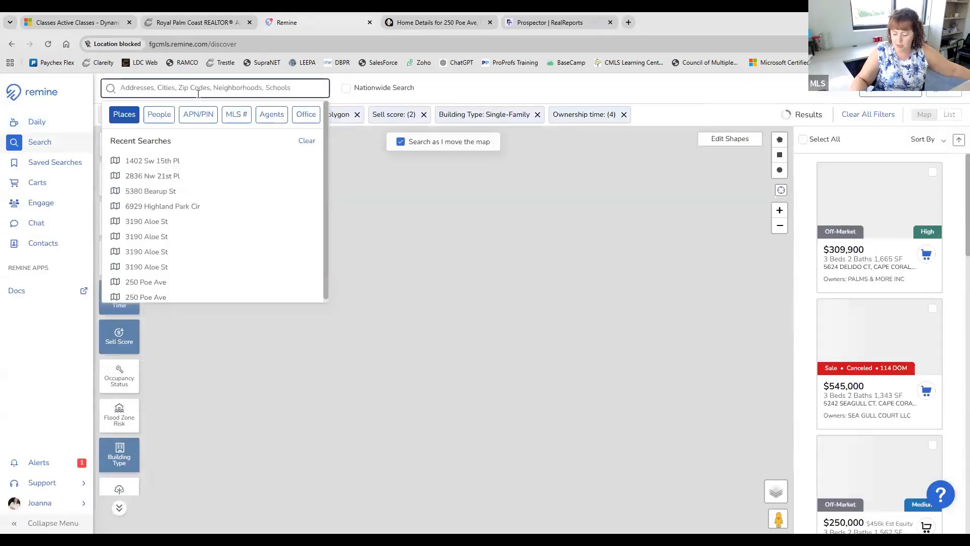
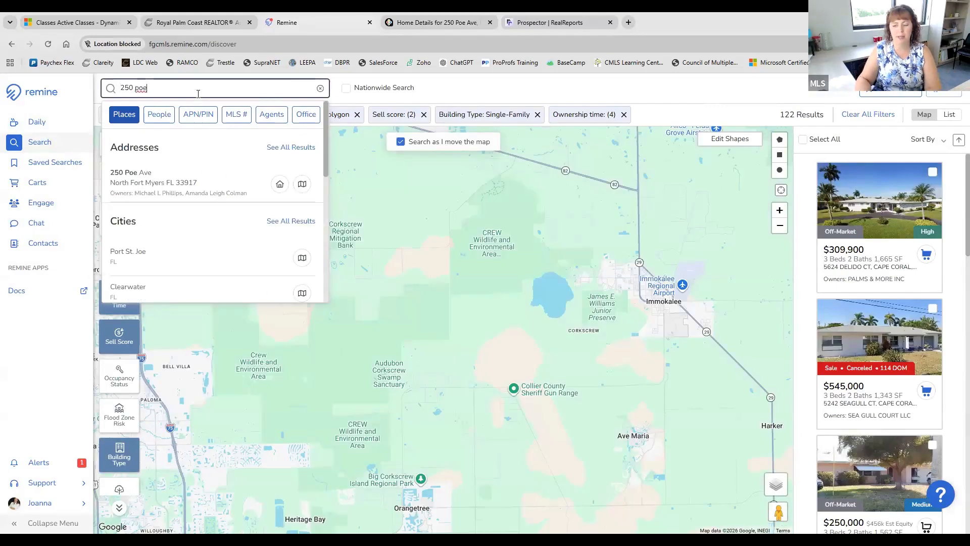
click(157, 185)
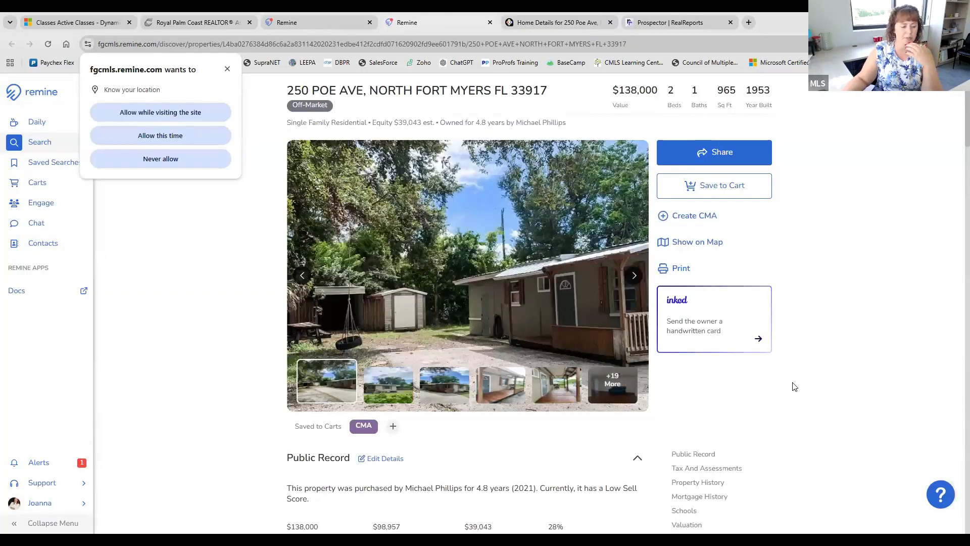
scroll(790, 383, down, 1)
click(714, 169)
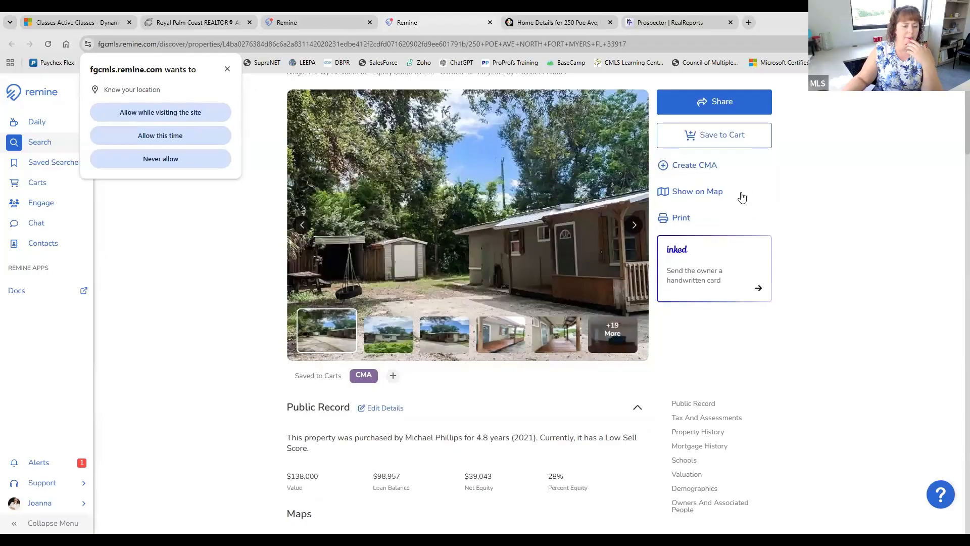
click(738, 189)
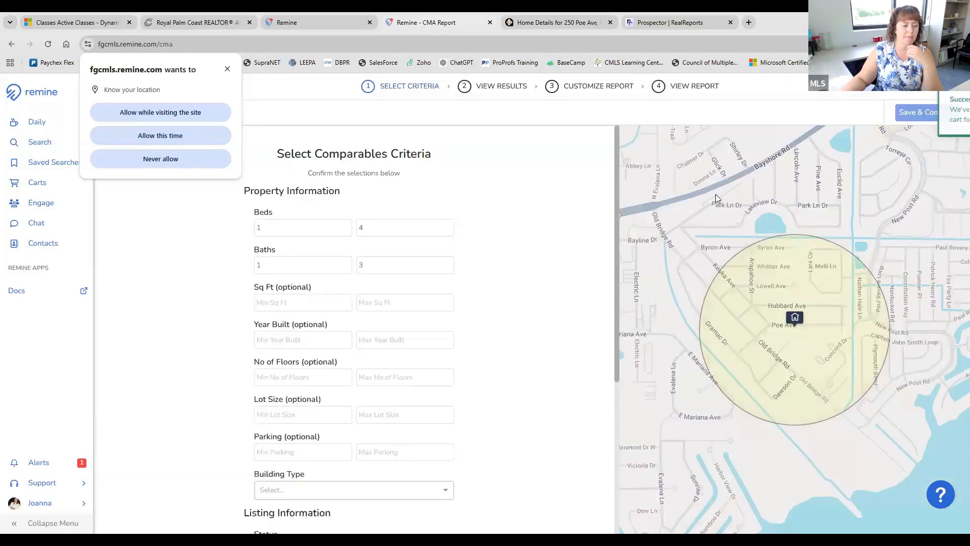
scroll(410, 208, down, 4)
scroll(406, 215, down, 1)
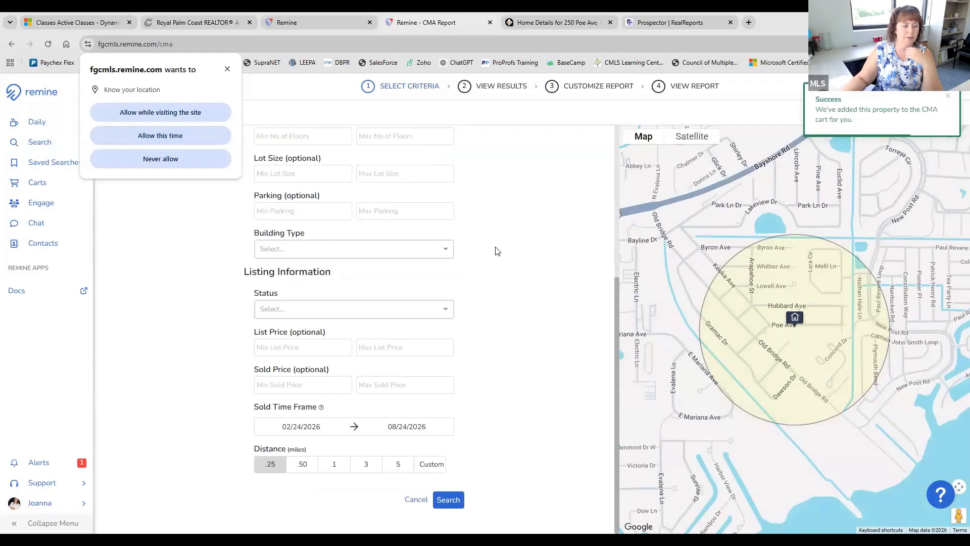
scroll(494, 249, up, 3)
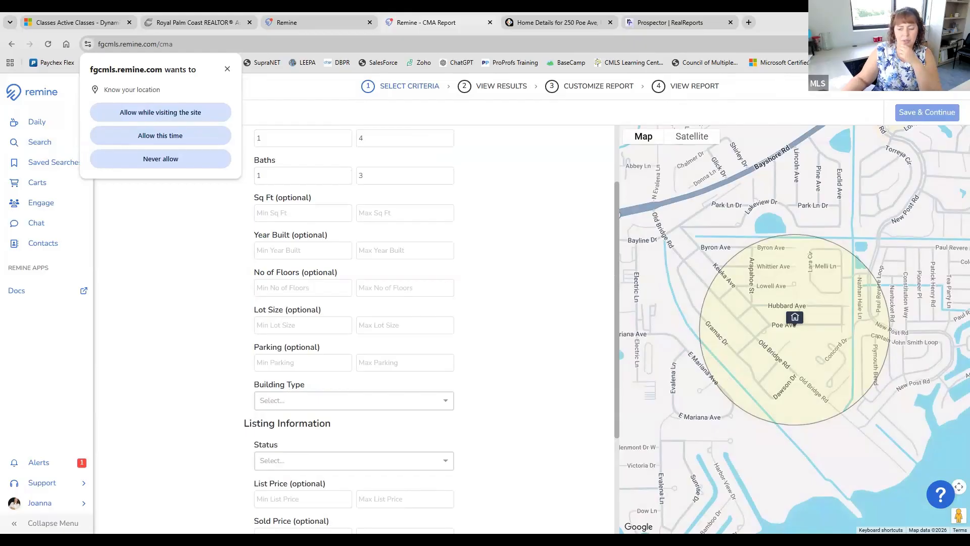
click(654, 21)
click(279, 125)
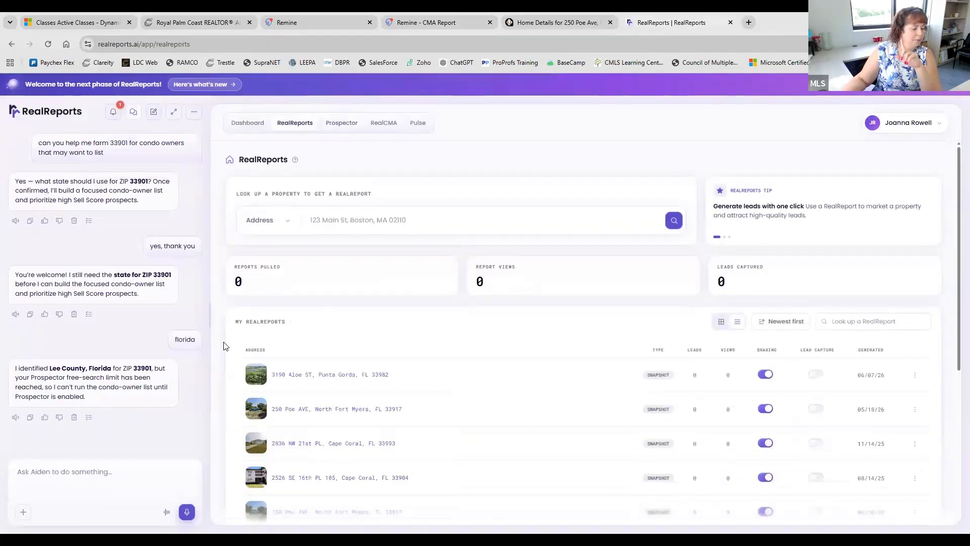
click(368, 413)
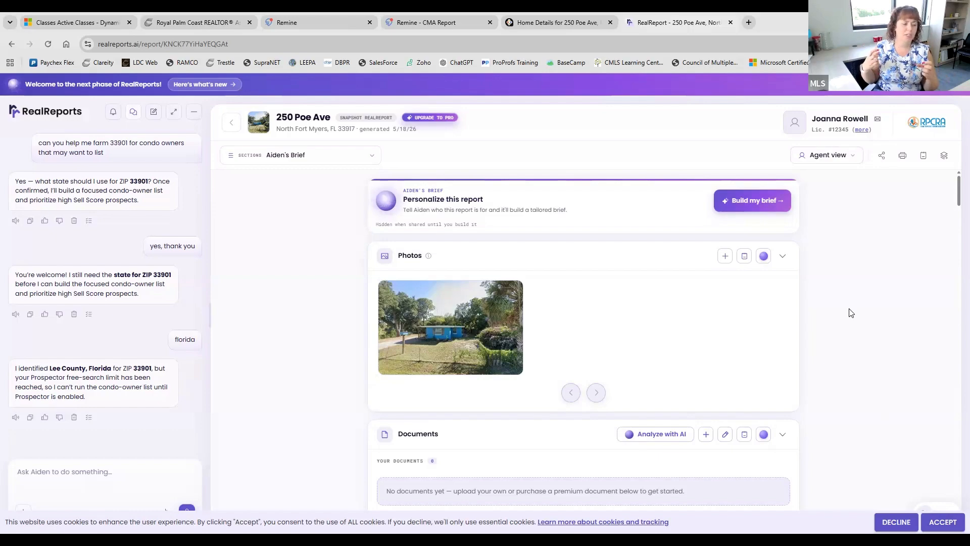
scroll(849, 313, down, 5)
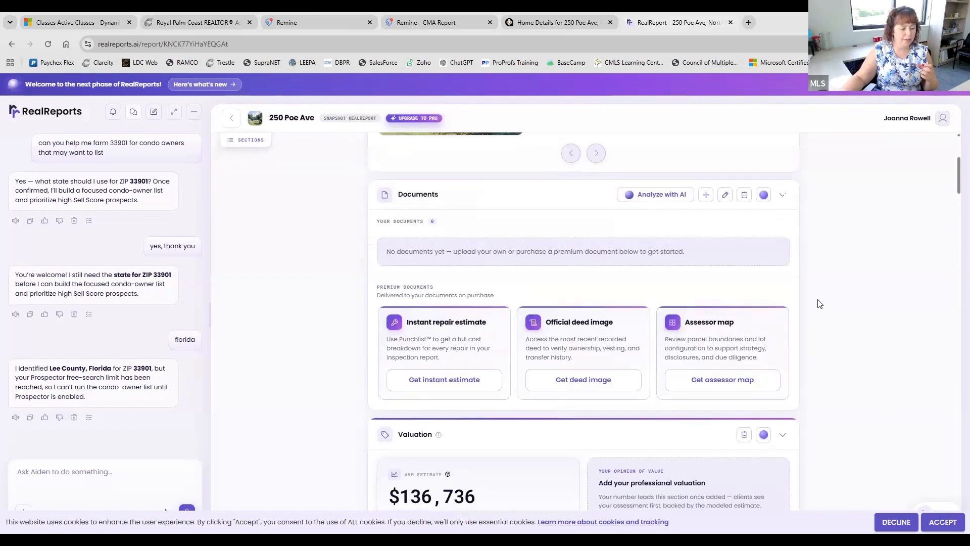
scroll(833, 359, down, 2)
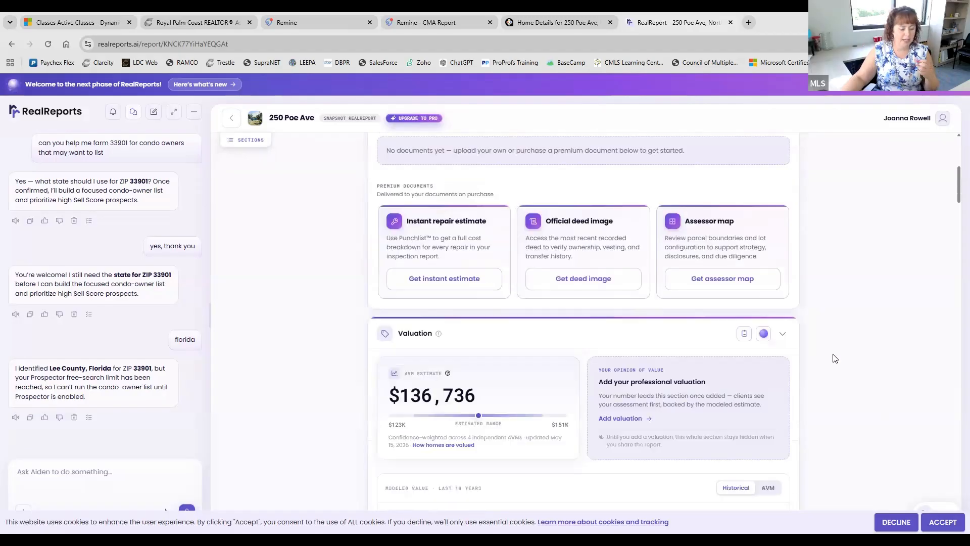
scroll(835, 359, down, 3)
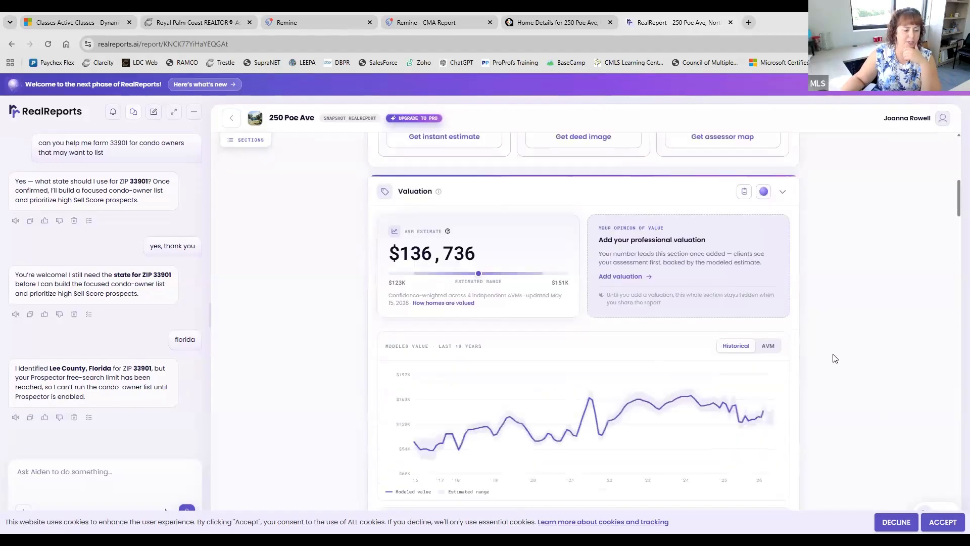
scroll(835, 358, down, 6)
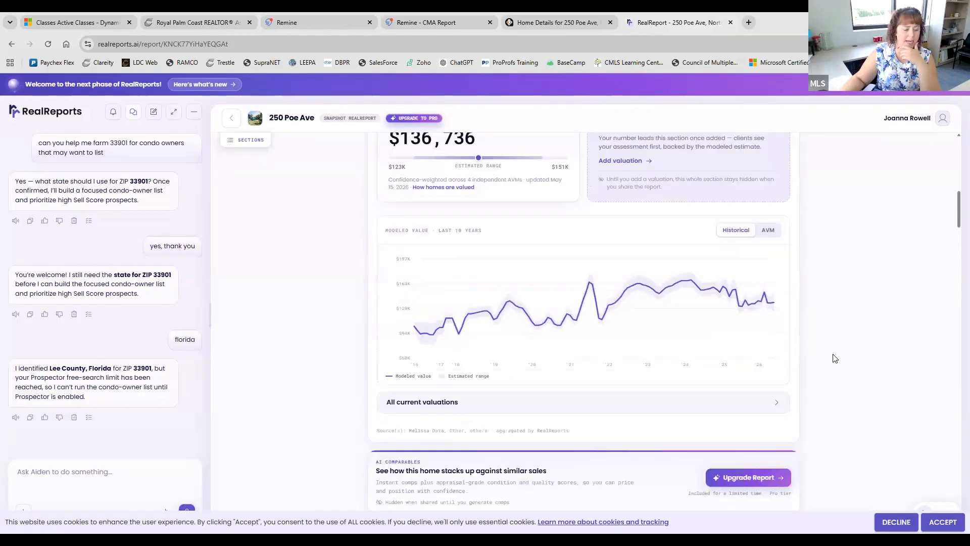
scroll(834, 358, down, 2)
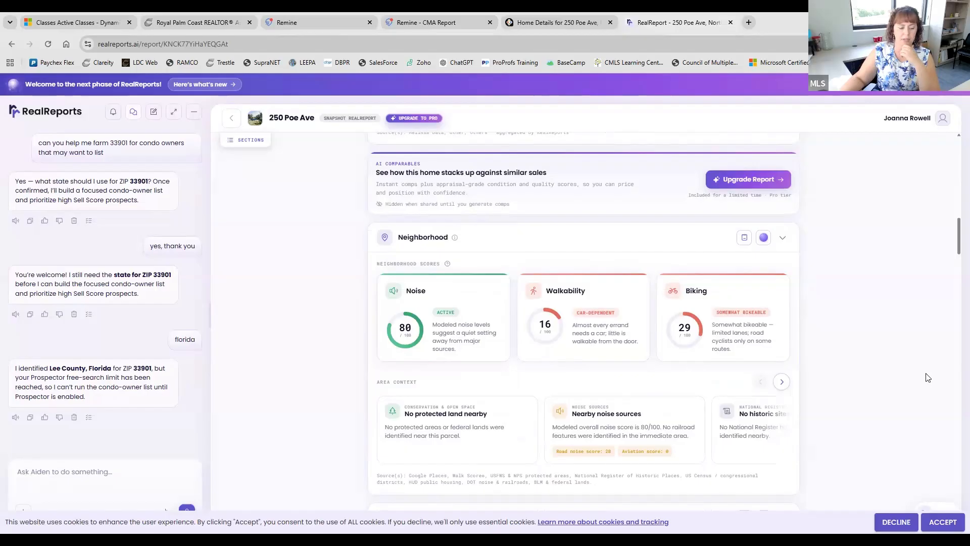
- Advance the Area Context cards and continue to nearby schools and the $195/mo utilities estimate
click(792, 382)
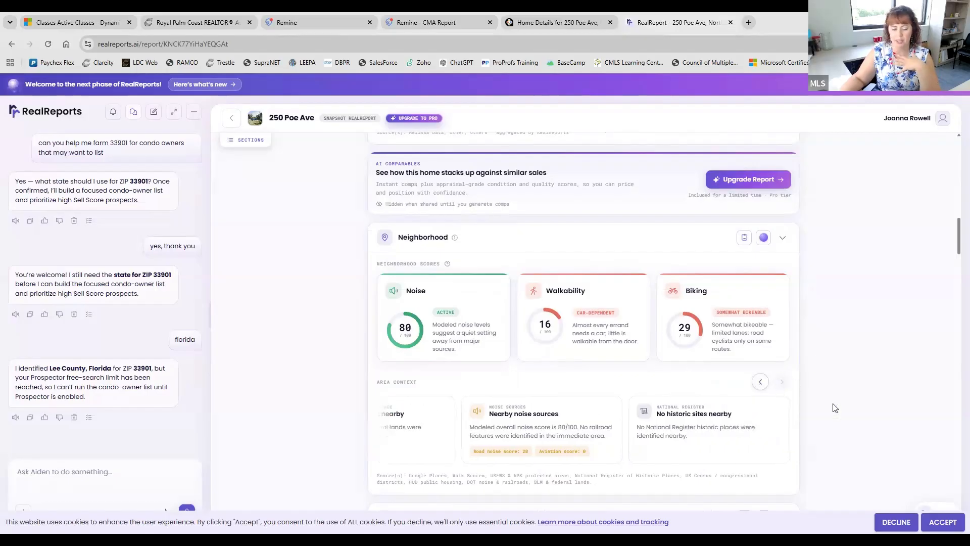
scroll(834, 411, down, 2)
scroll(834, 412, down, 3)
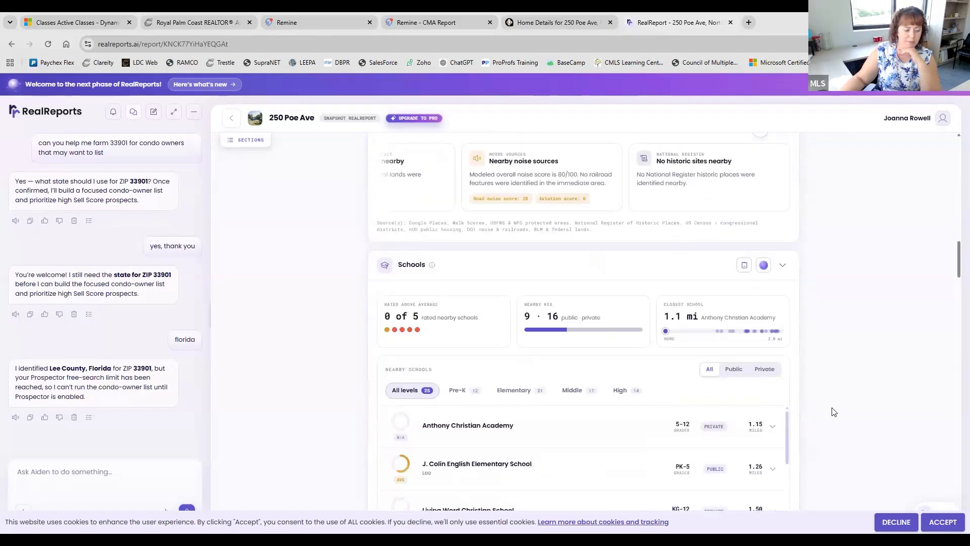
scroll(834, 412, down, 2)
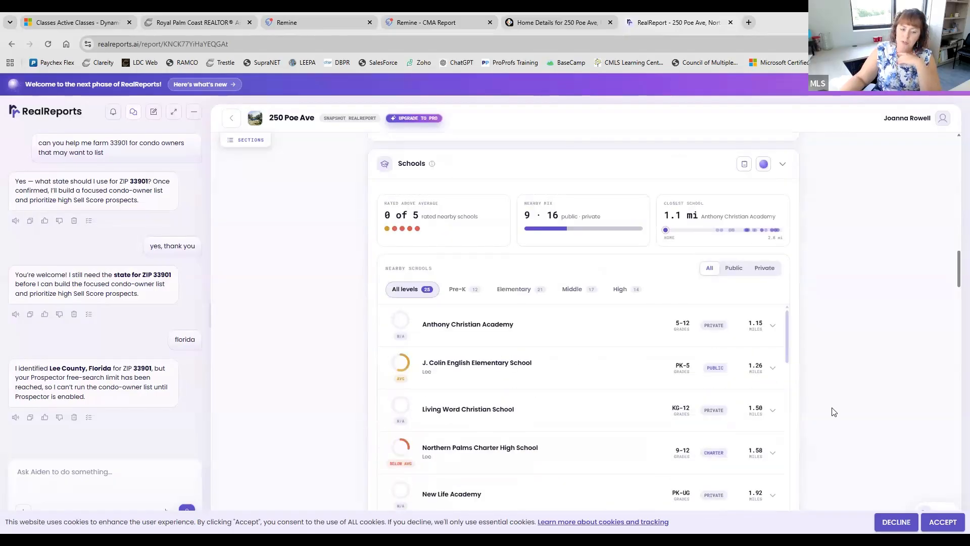
scroll(834, 412, down, 4)
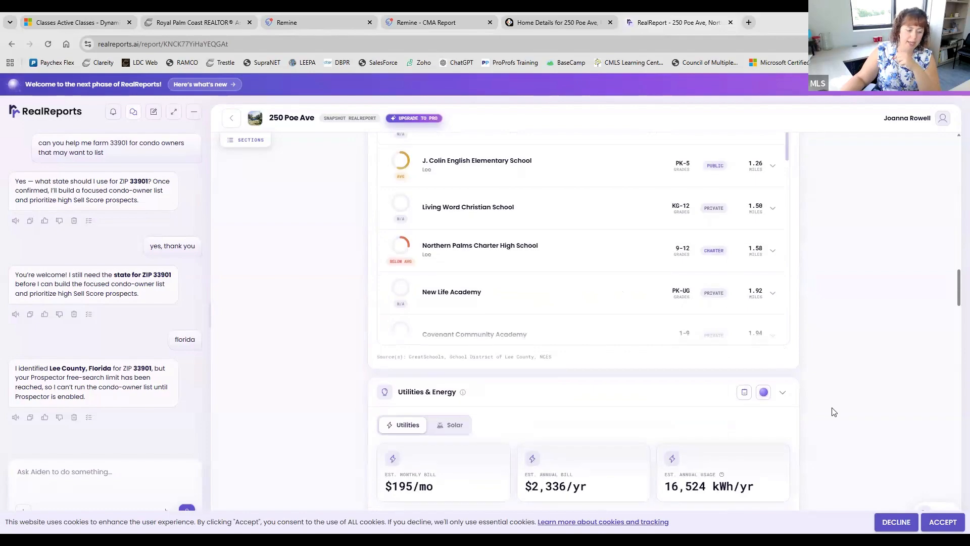
scroll(834, 412, down, 2)
scroll(834, 412, down, 1)
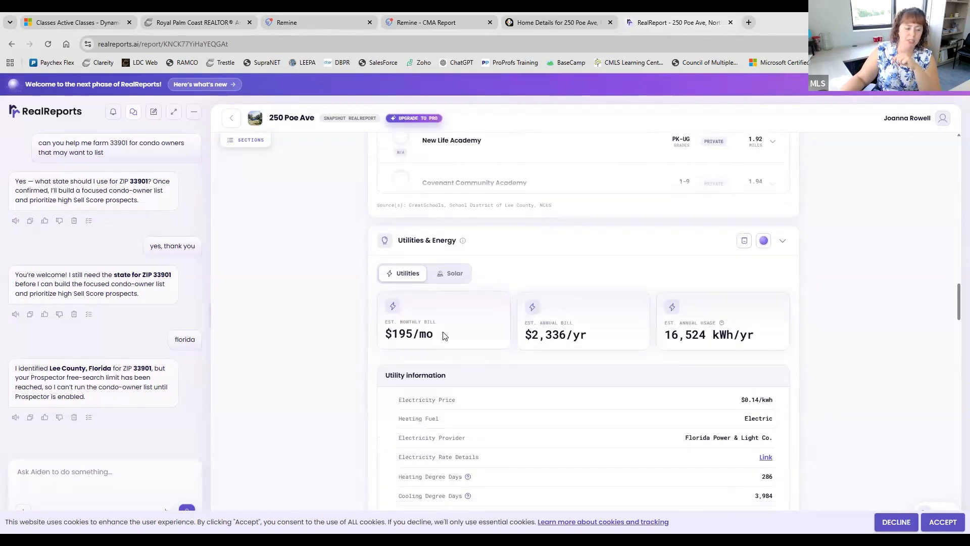
scroll(803, 332, down, 2)
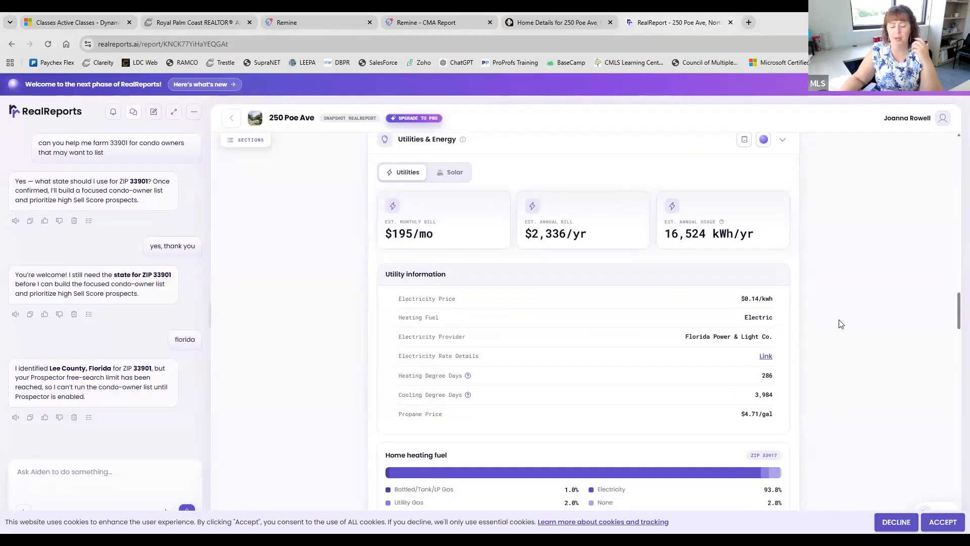
scroll(842, 324, down, 1)
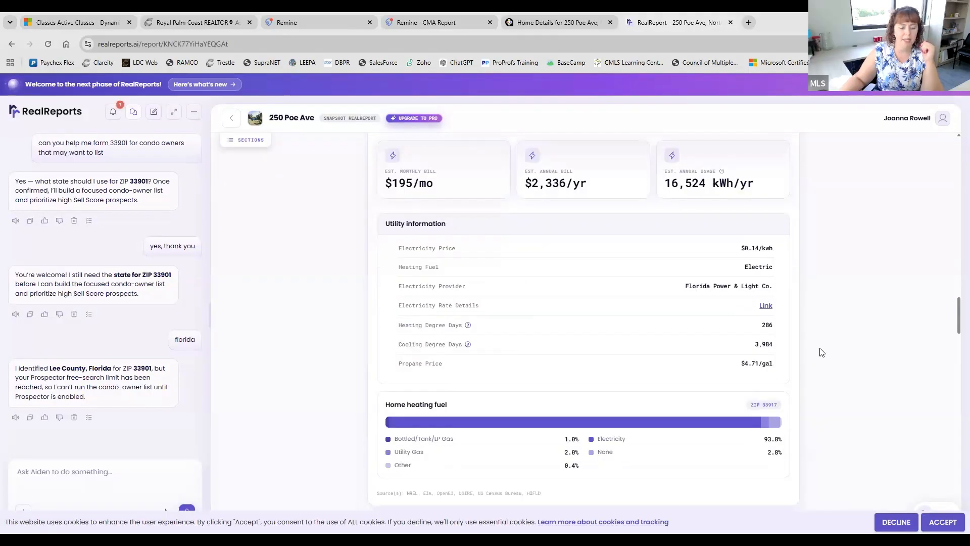
scroll(821, 353, down, 1)
scroll(821, 352, down, 5)
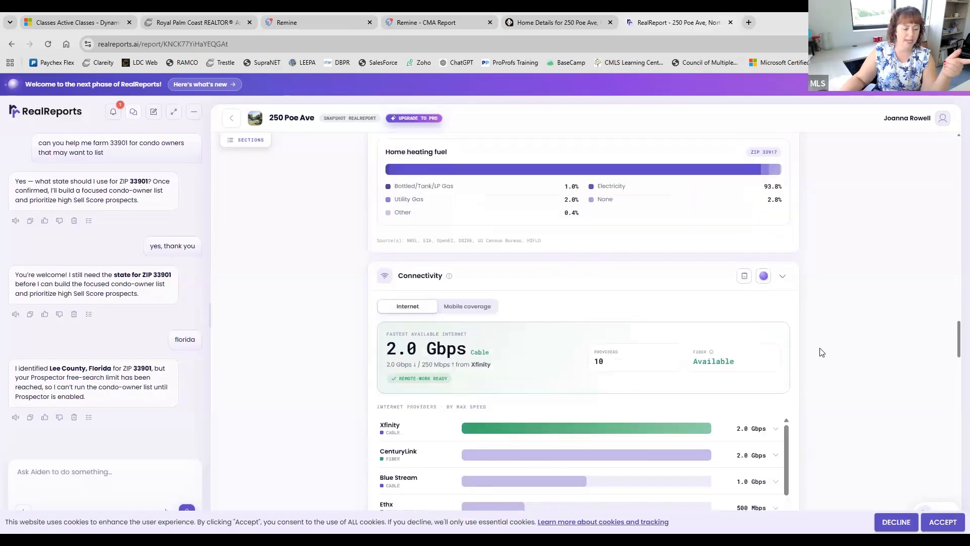
scroll(821, 352, down, 3)
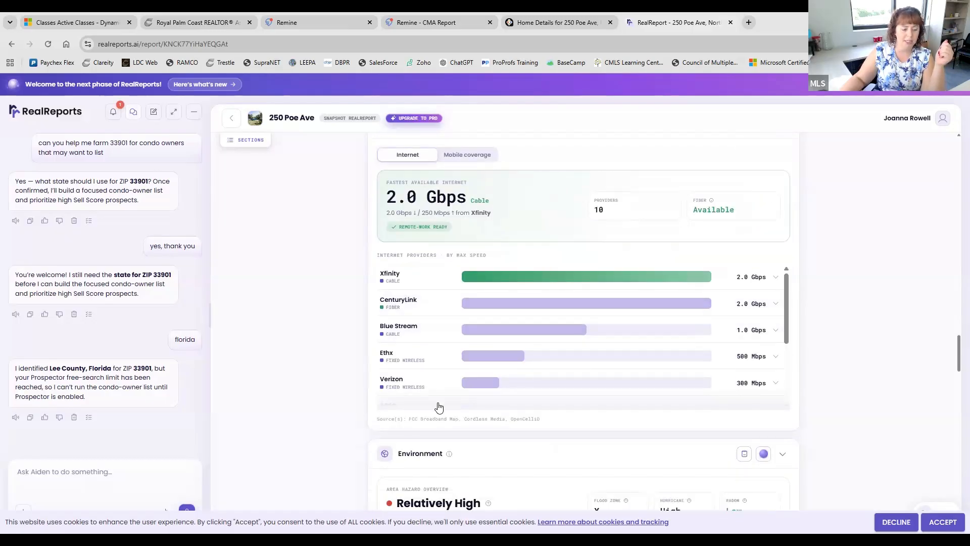
scroll(437, 406, down, 2)
scroll(433, 415, down, 2)
scroll(368, 445, down, 7)
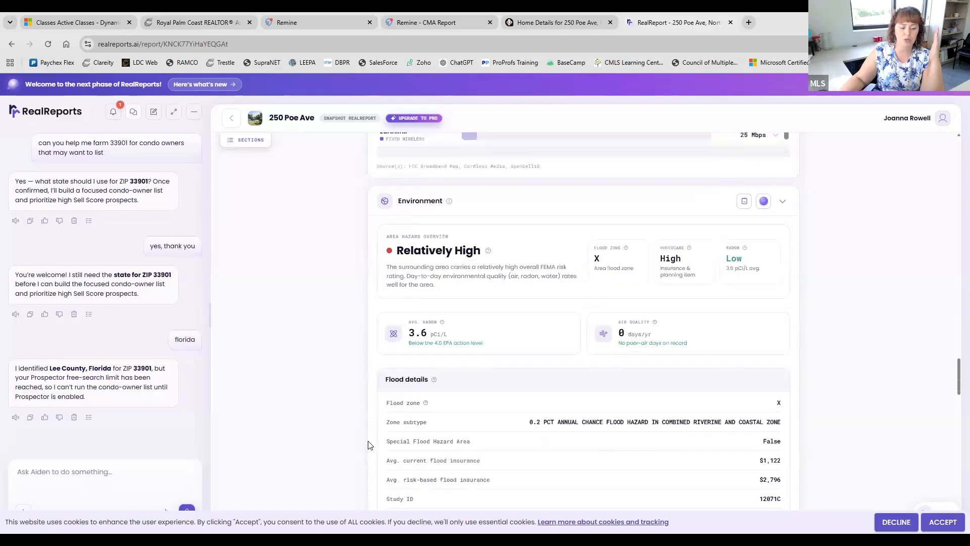
scroll(369, 445, down, 10)
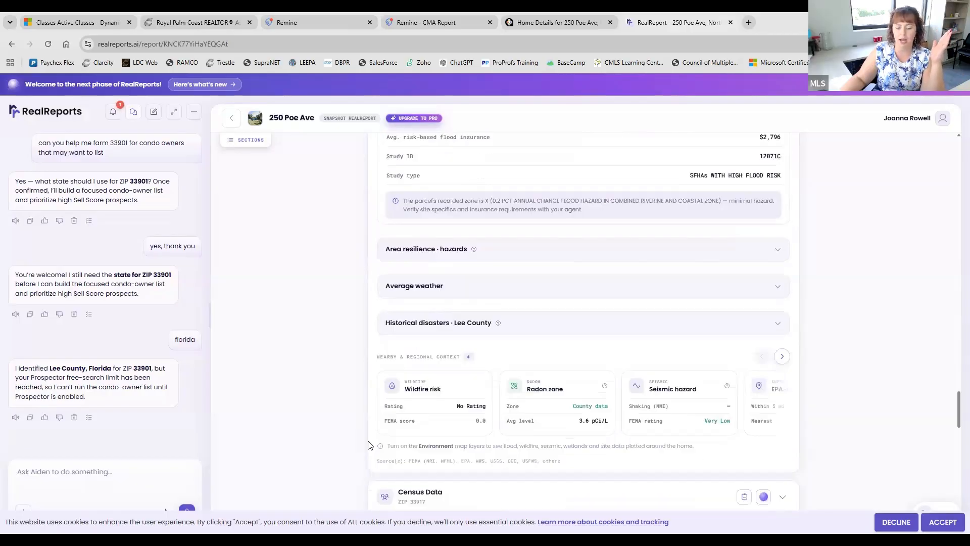
scroll(368, 445, down, 12)
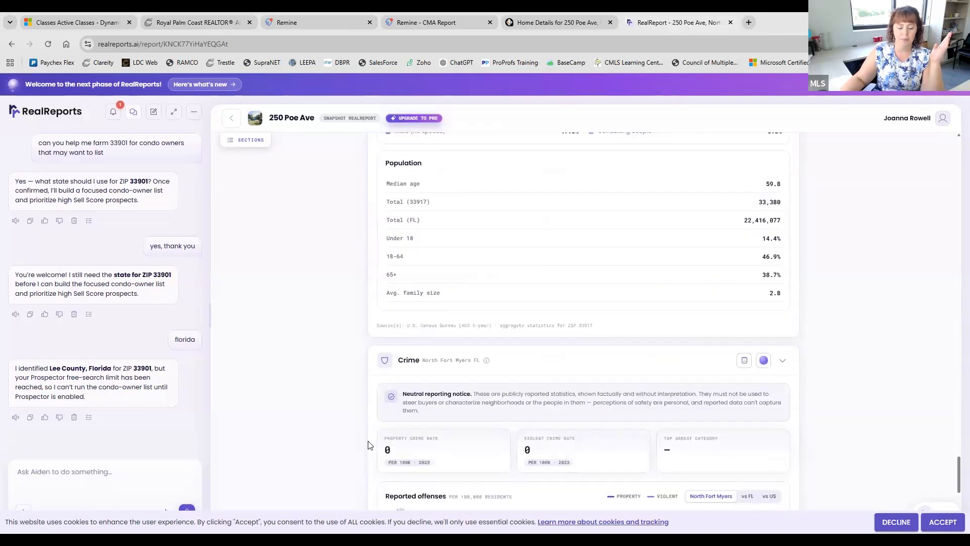
scroll(369, 445, down, 2)
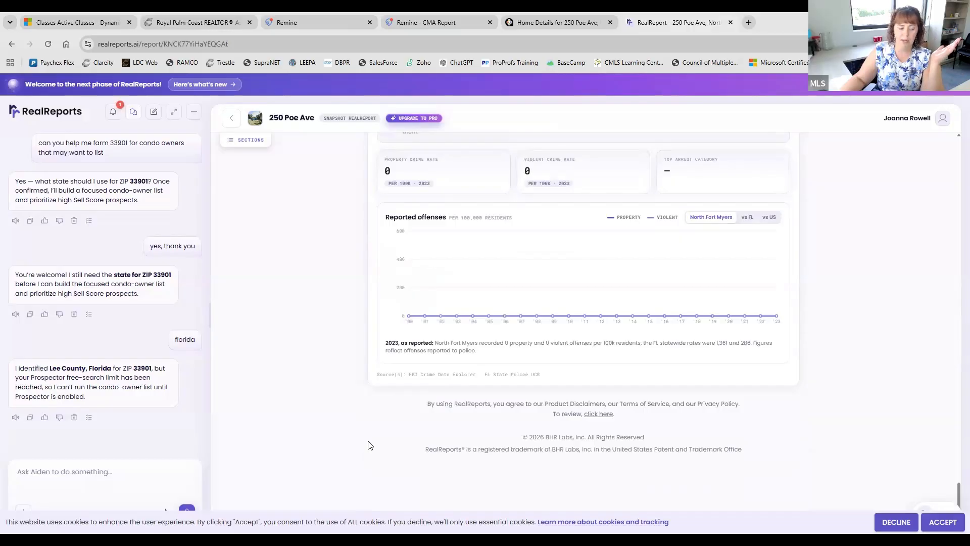
scroll(369, 445, up, 20)
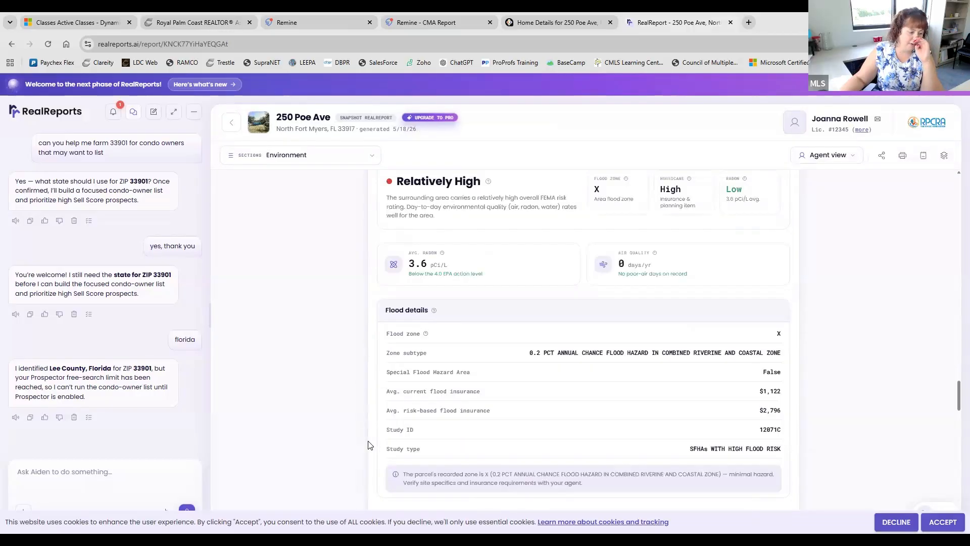
scroll(368, 445, up, 20)
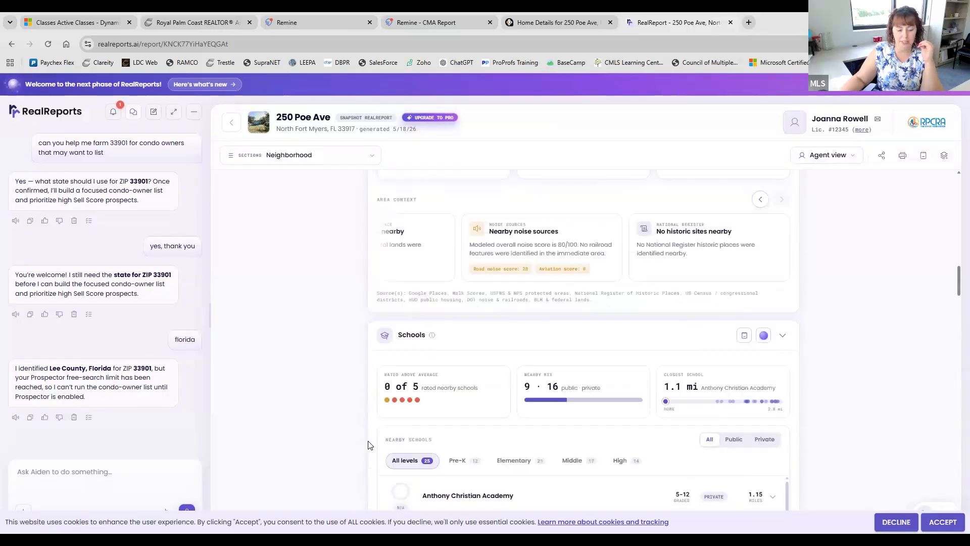
scroll(369, 445, up, 20)
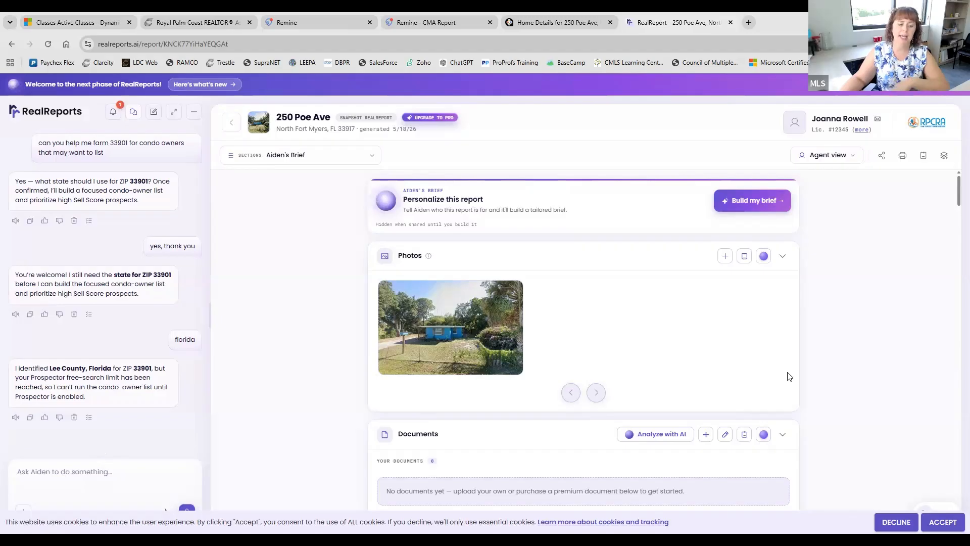
click(119, 469)
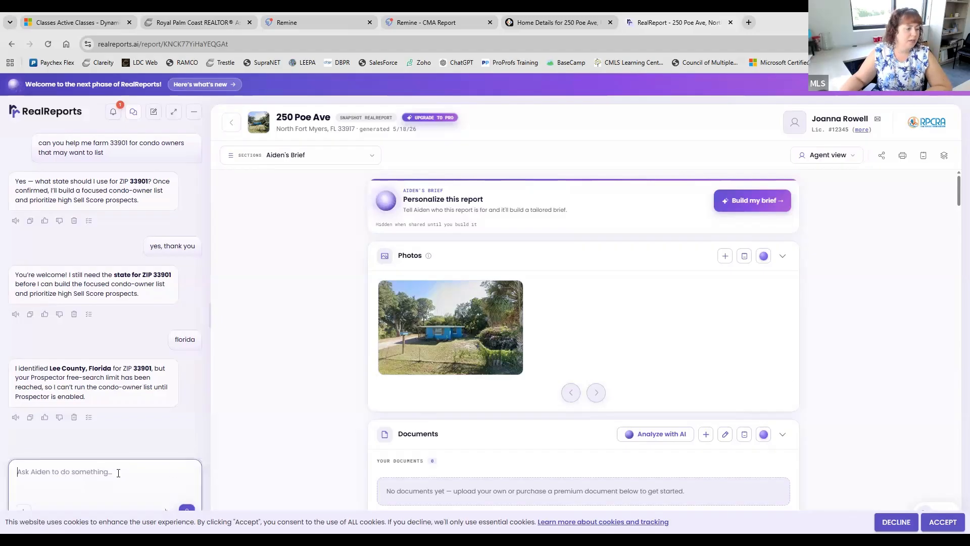
text(hey)
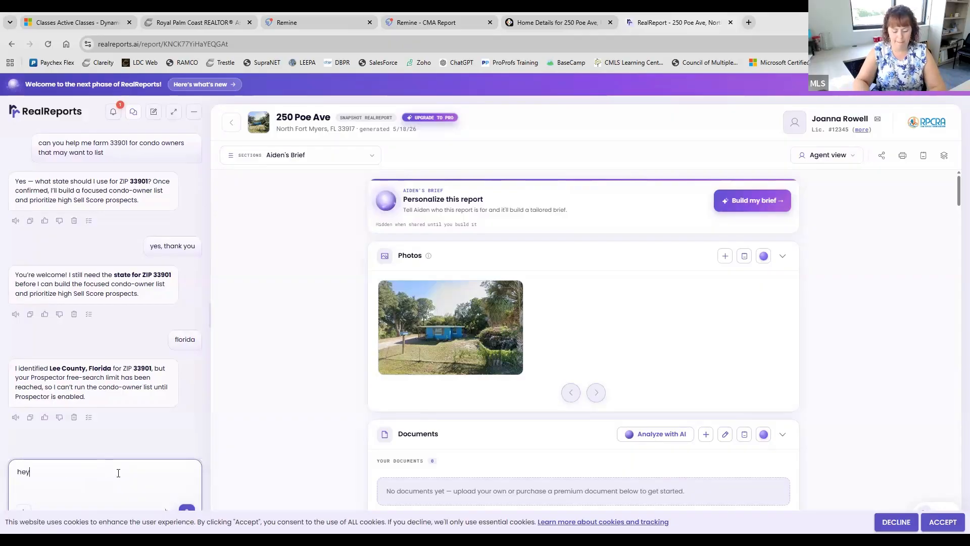
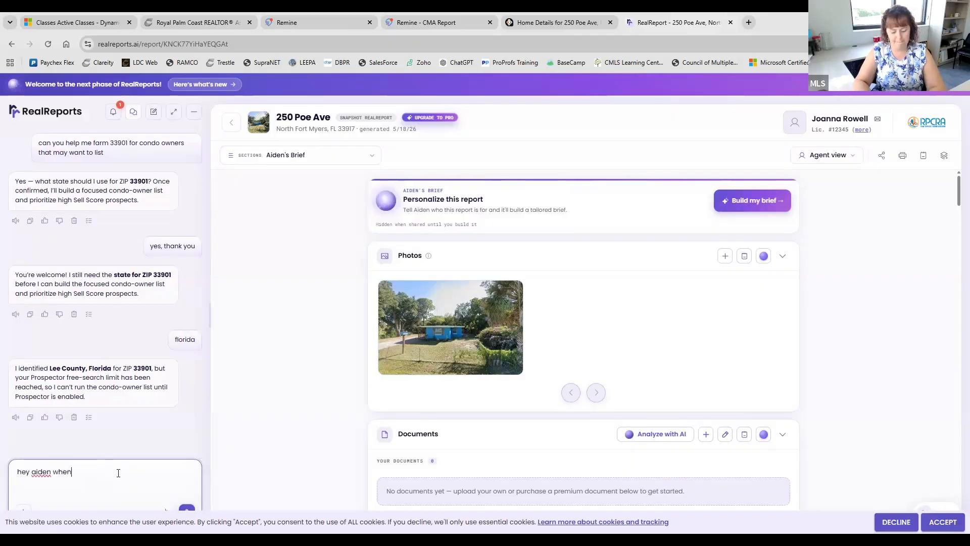
text( was the ro)
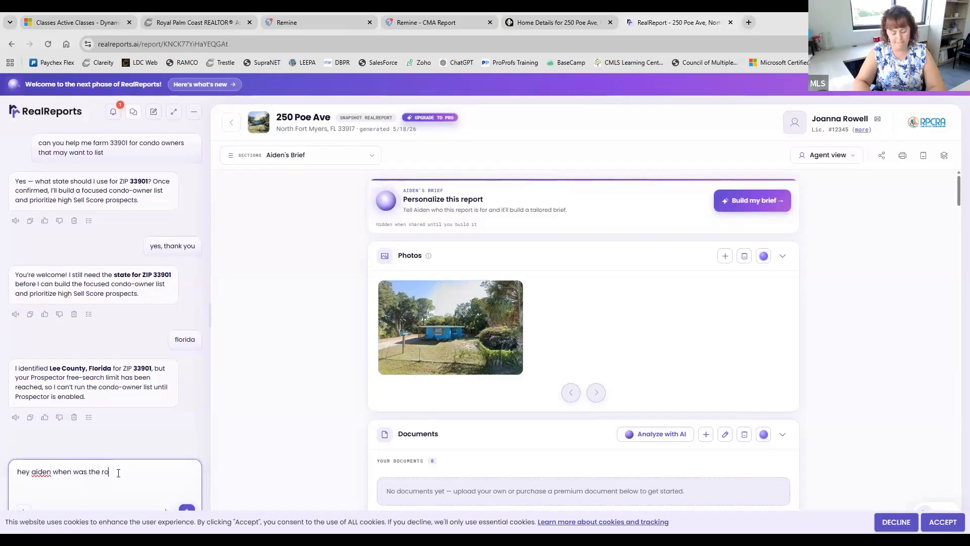
text(of done on )
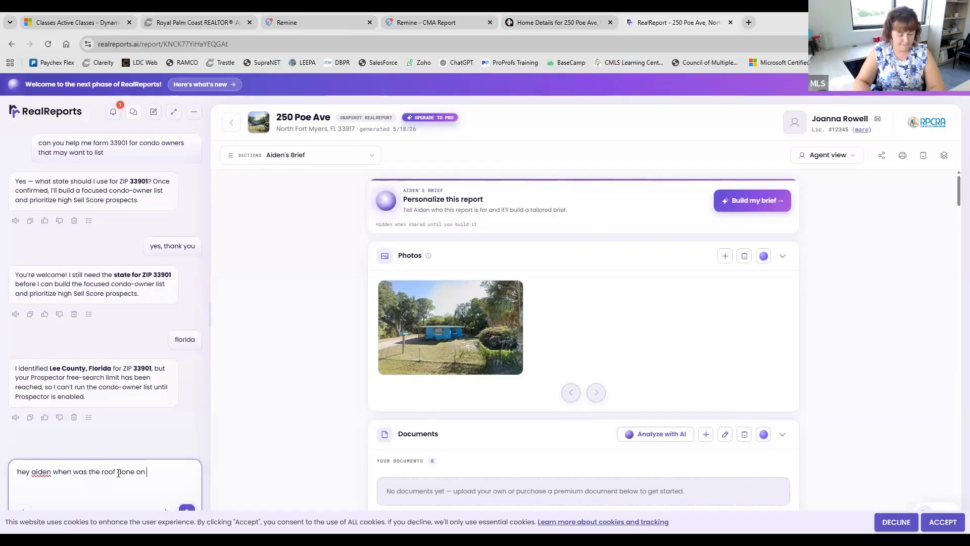
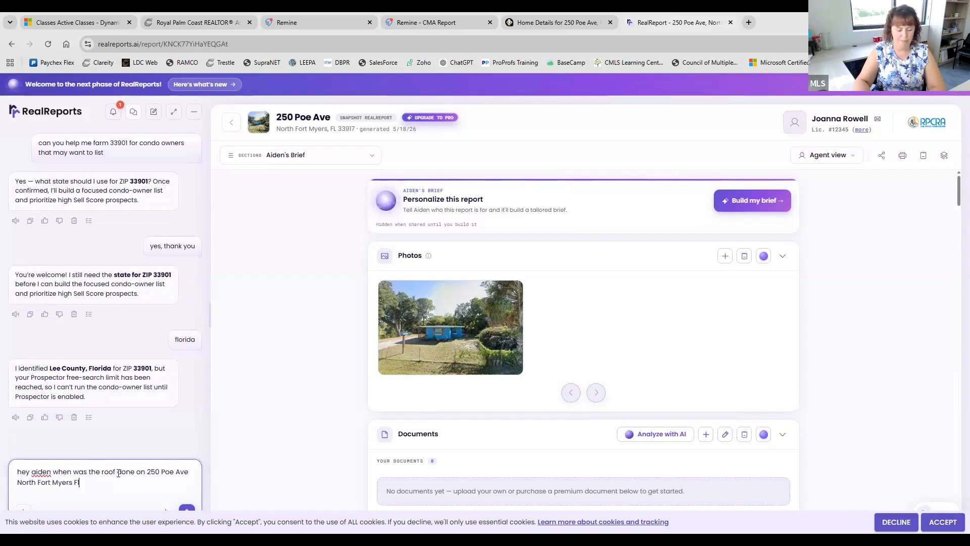
key(Return)
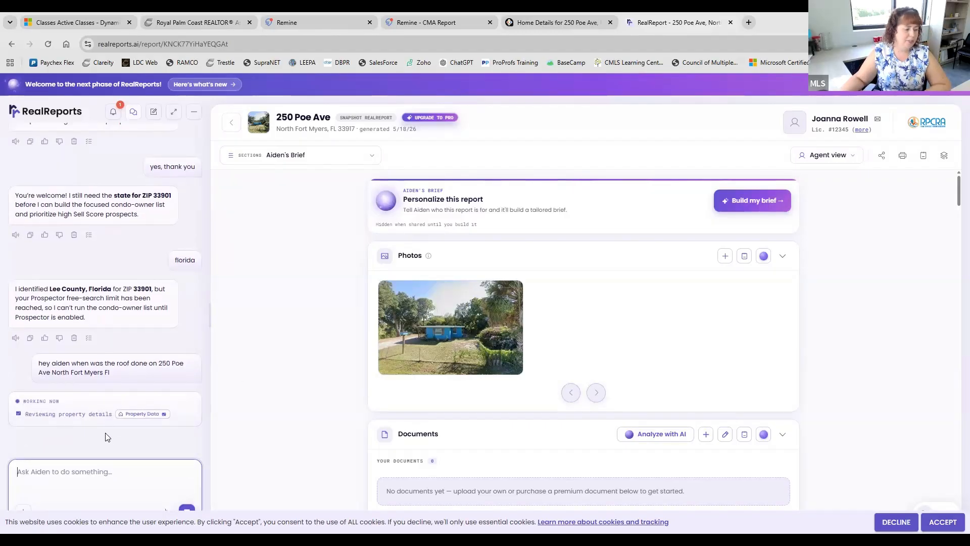
- Read Aiden's reply that the roof is metal with no install date, then return to the RealReports dashboard
scroll(453, 395, down, 4)
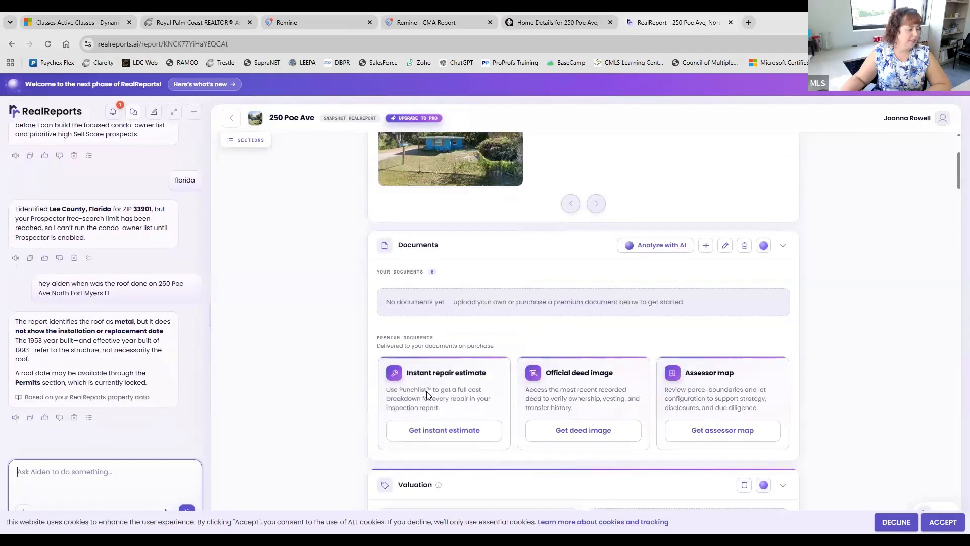
scroll(426, 396, up, 4)
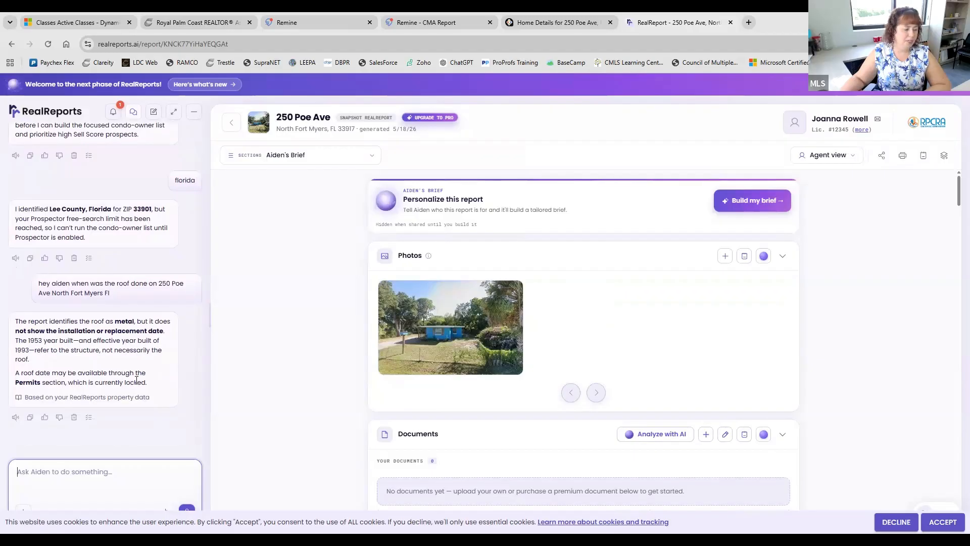
scroll(356, 320, down, 2)
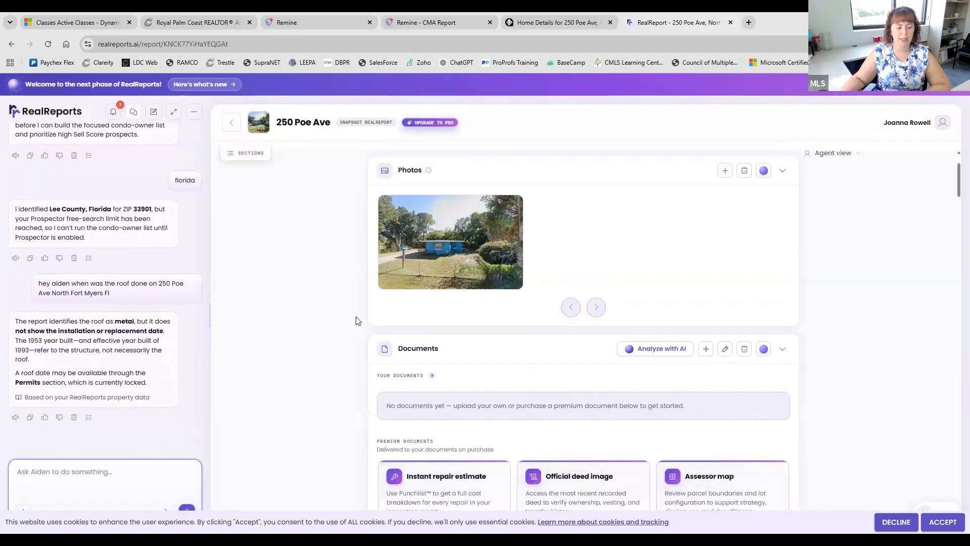
scroll(357, 320, down, 10)
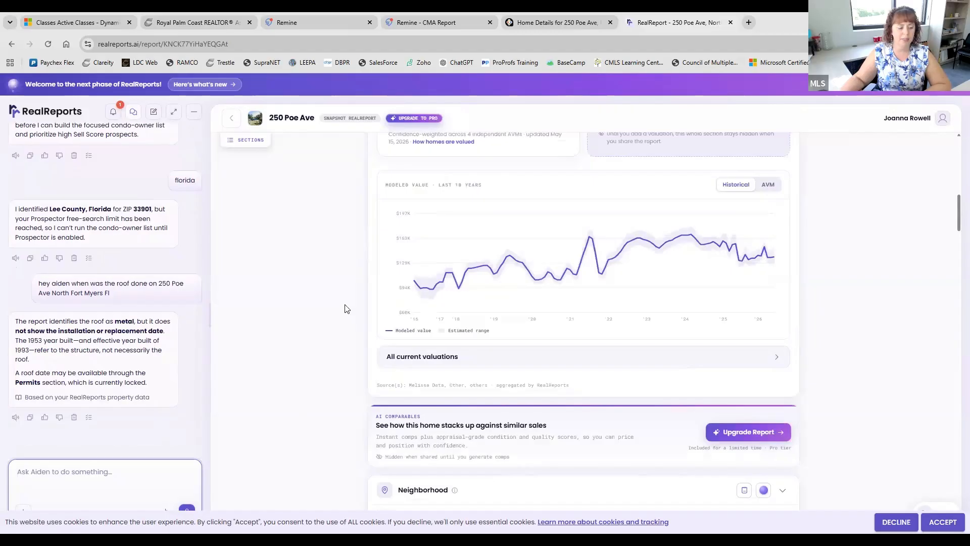
click(238, 126)
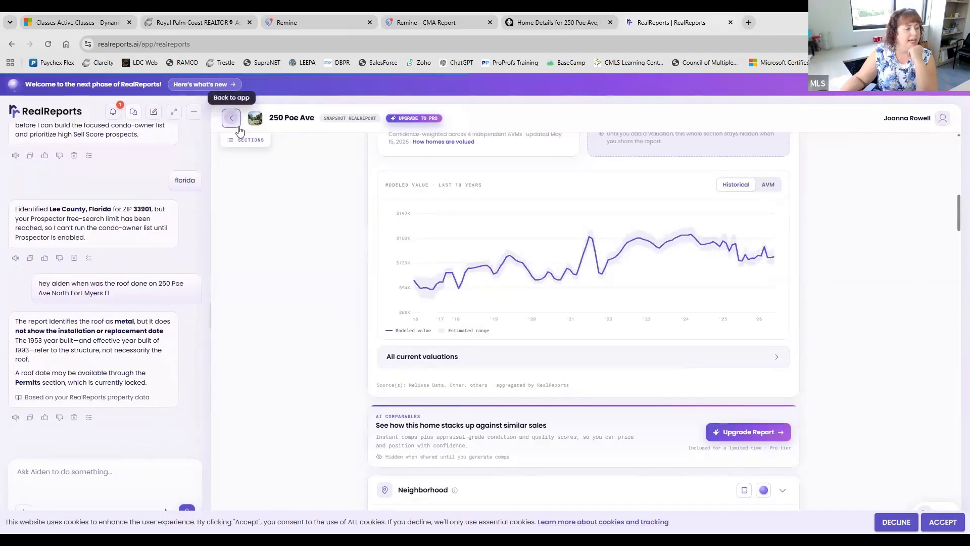